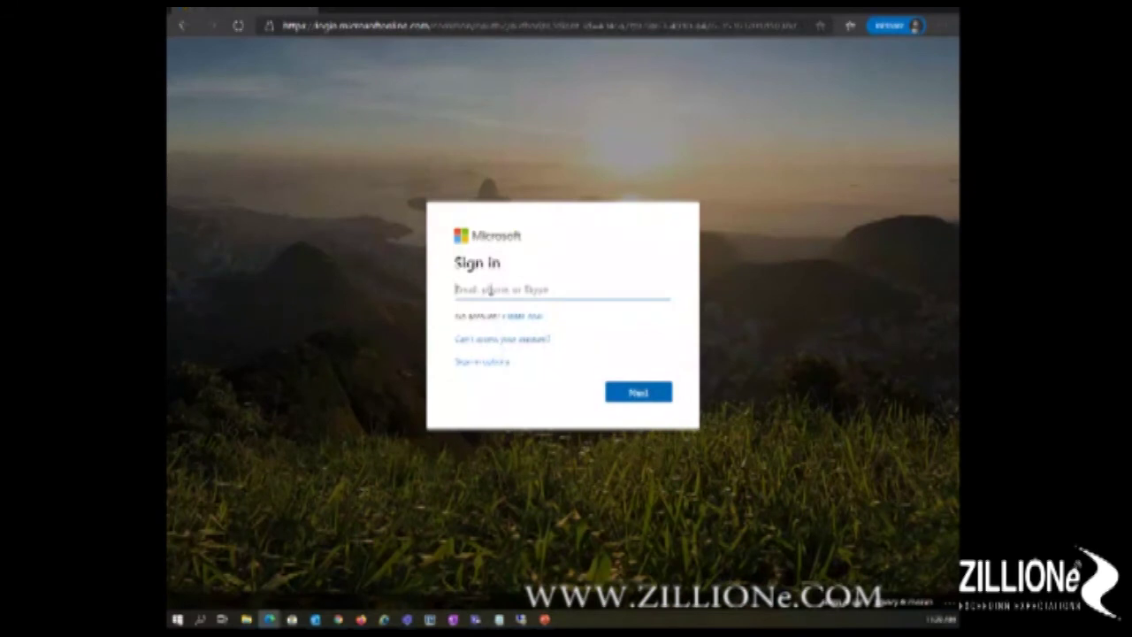
Step: Sign in to the Contoso demo account with the pasted email address and password
key(ctrl+v)
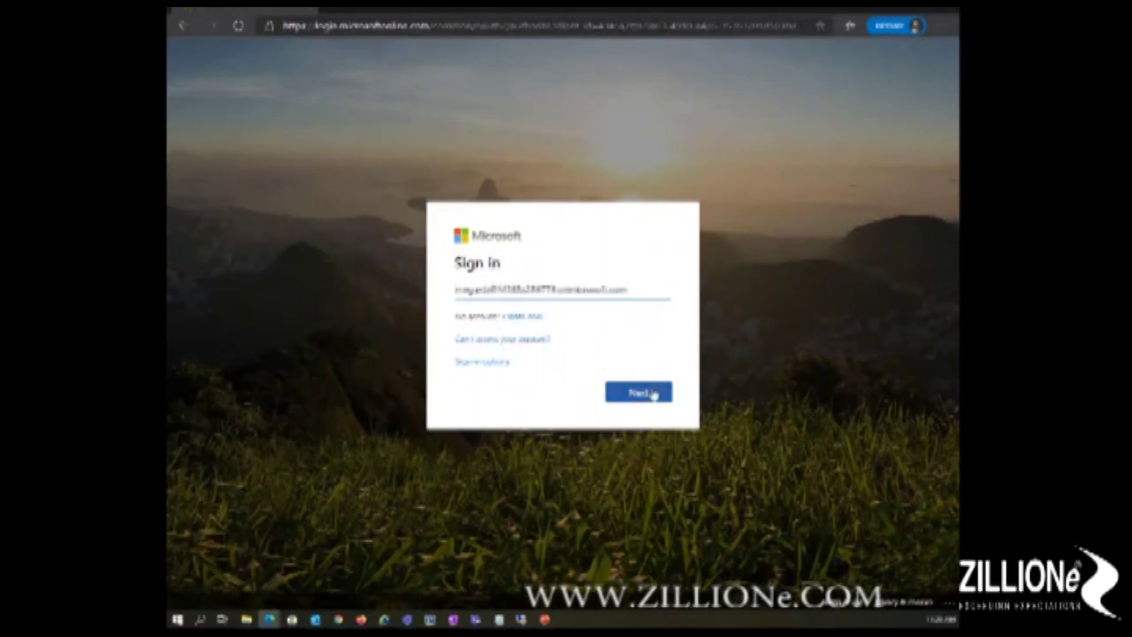
click(652, 394)
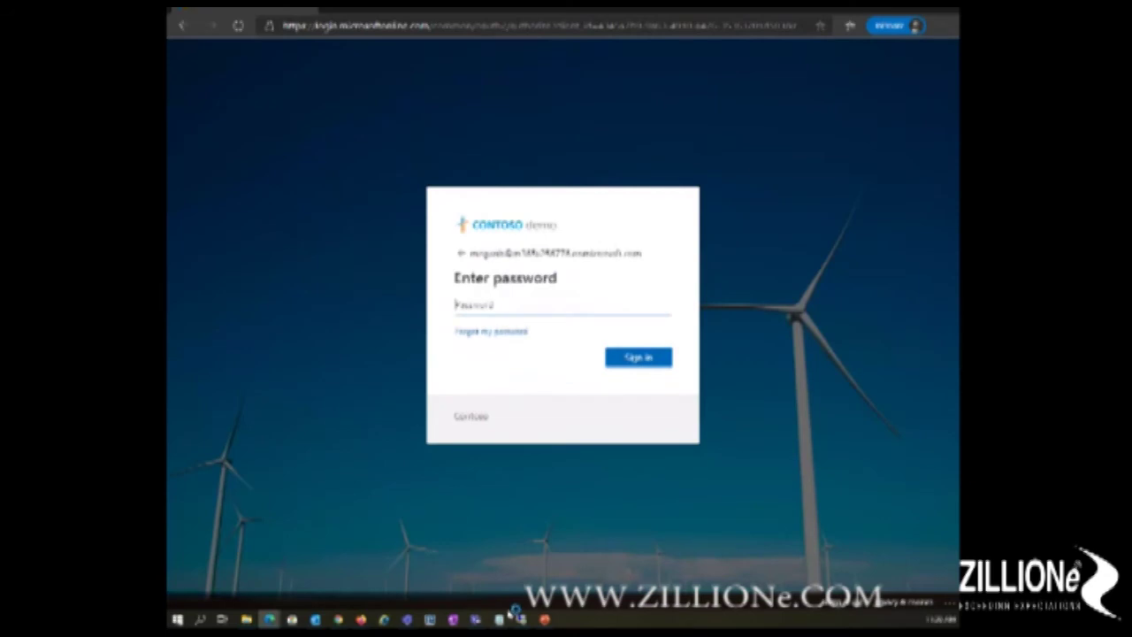
mouse_move(513, 611)
click(359, 553)
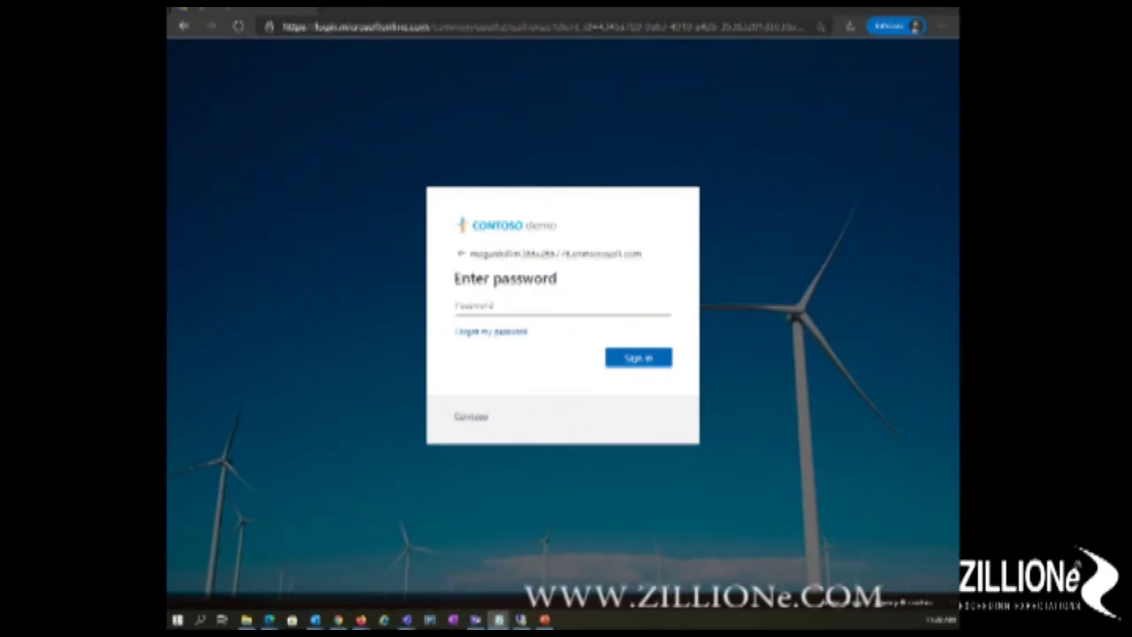
click(471, 305)
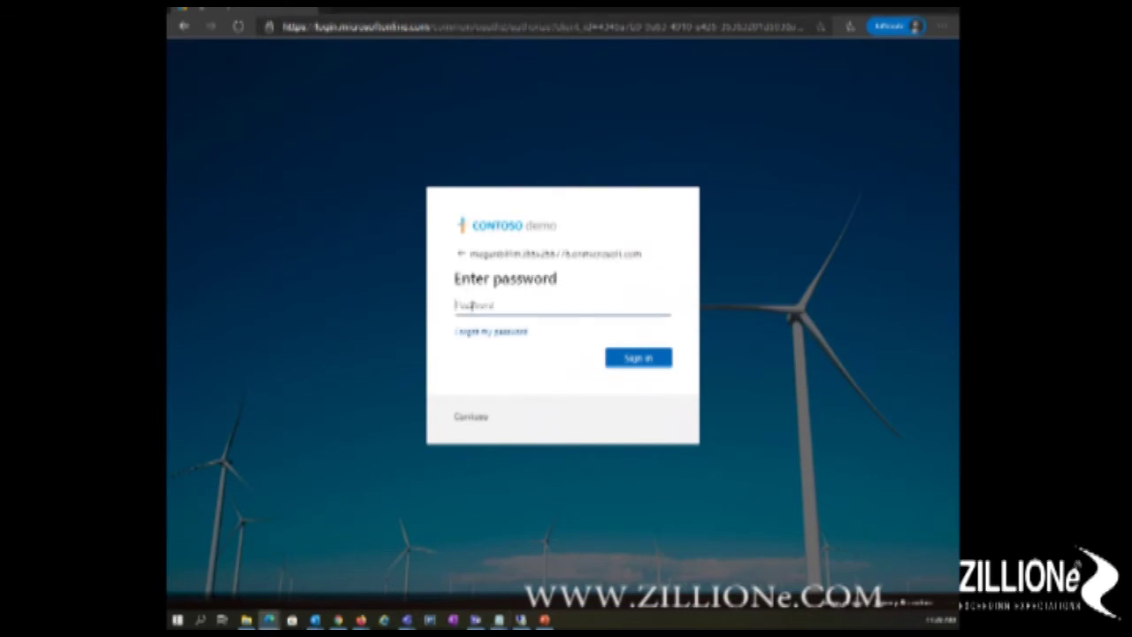
key(ctrl+v)
click(640, 363)
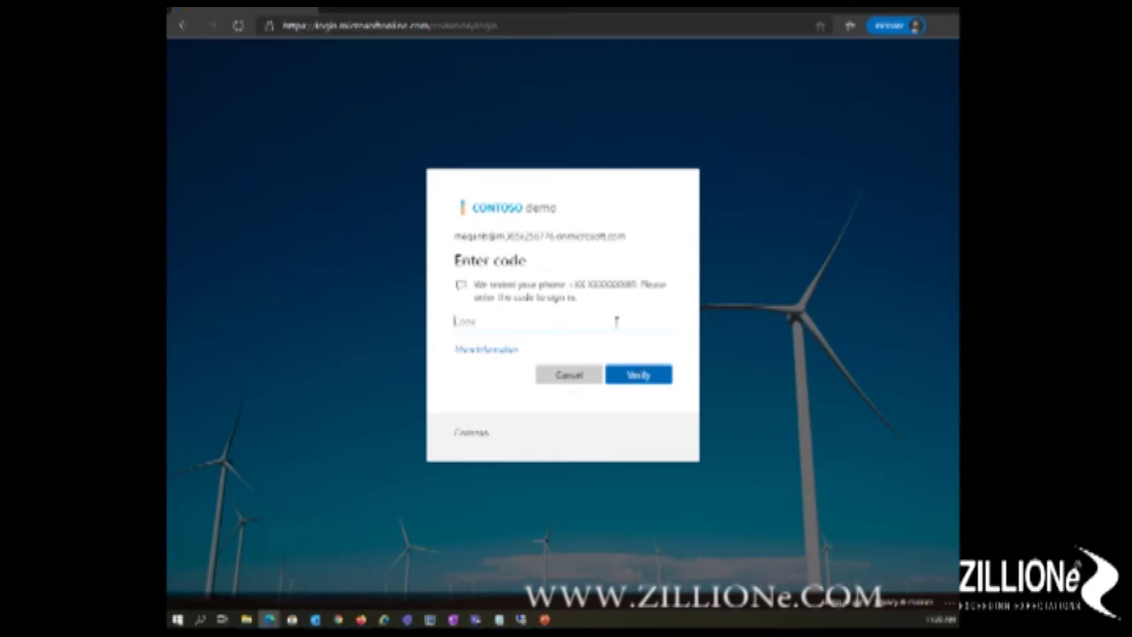
Step: Enter the texted verification code and choose to stay signed in
text(1)
click(662, 375)
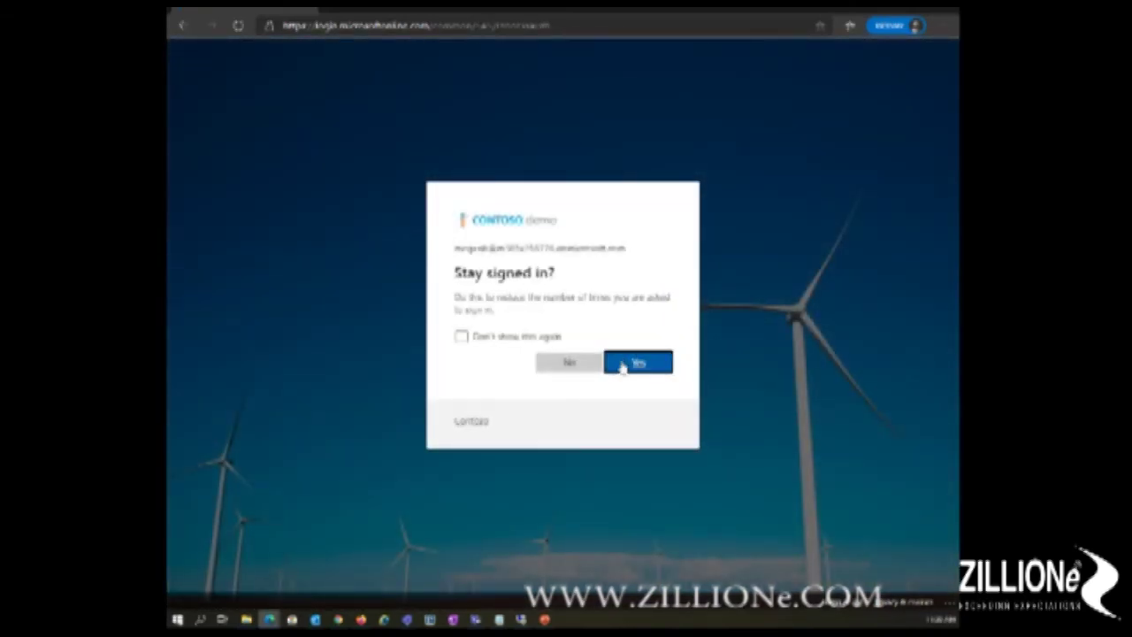
click(622, 363)
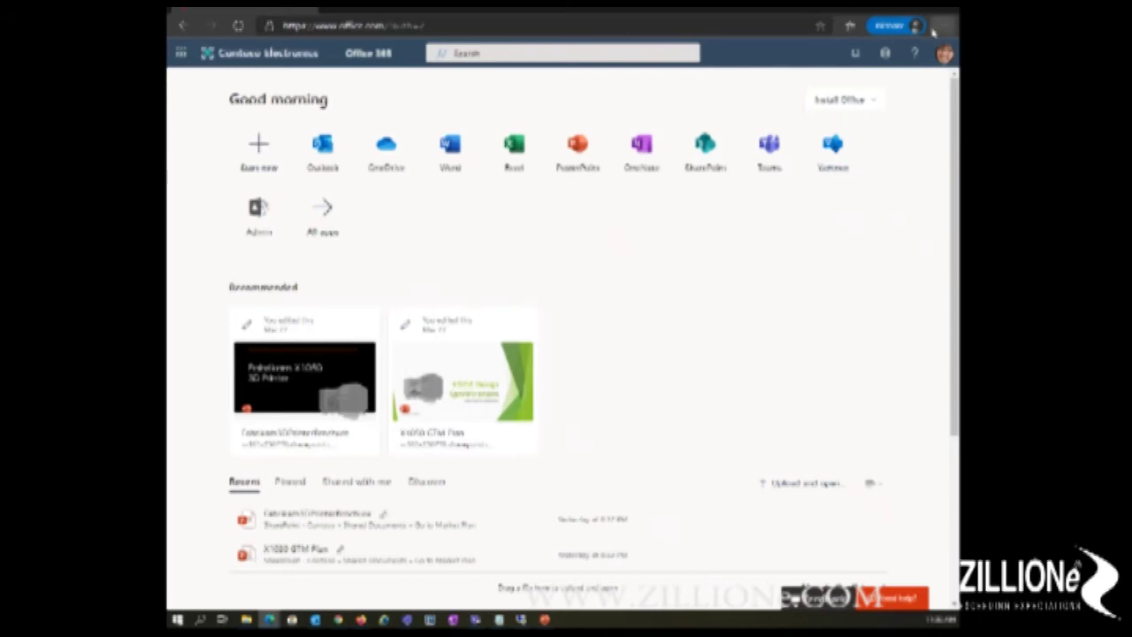
Step: Sign out of the unmonitored Office session from the profile avatar's account panel
click(945, 55)
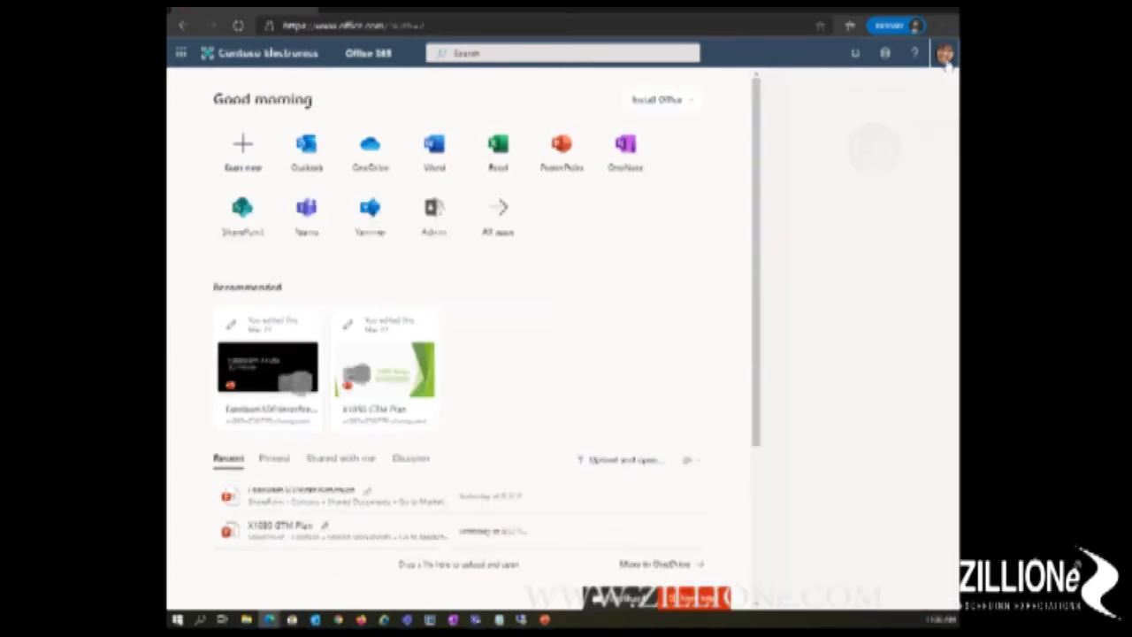
click(851, 179)
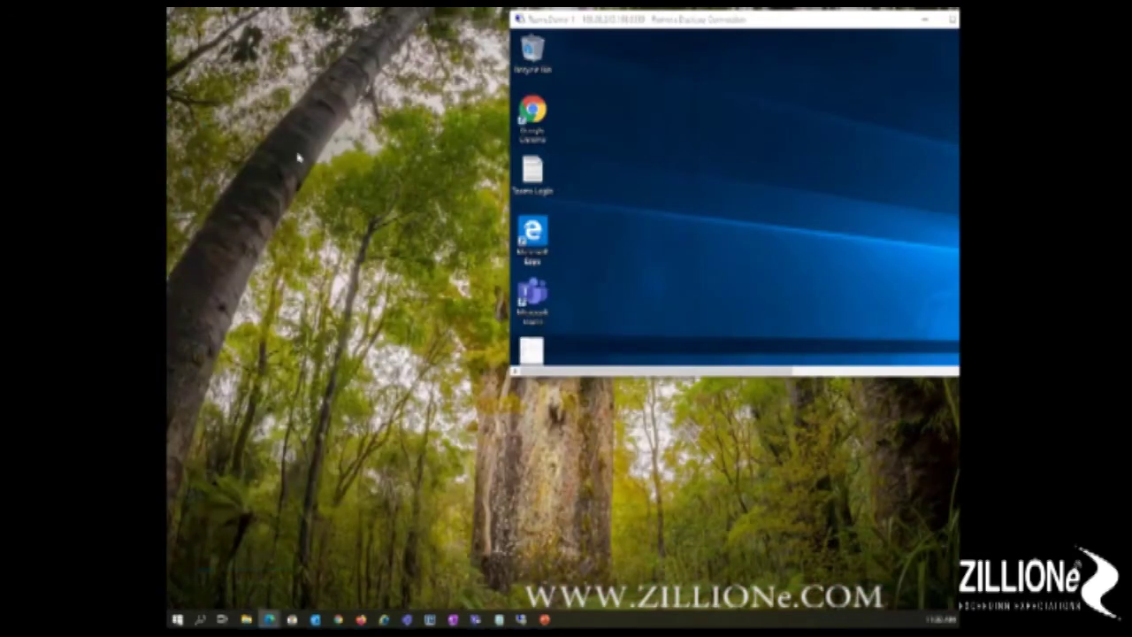
Step: Maximize the Remote Desktop session and sign out of its Office account
double_click(740, 20)
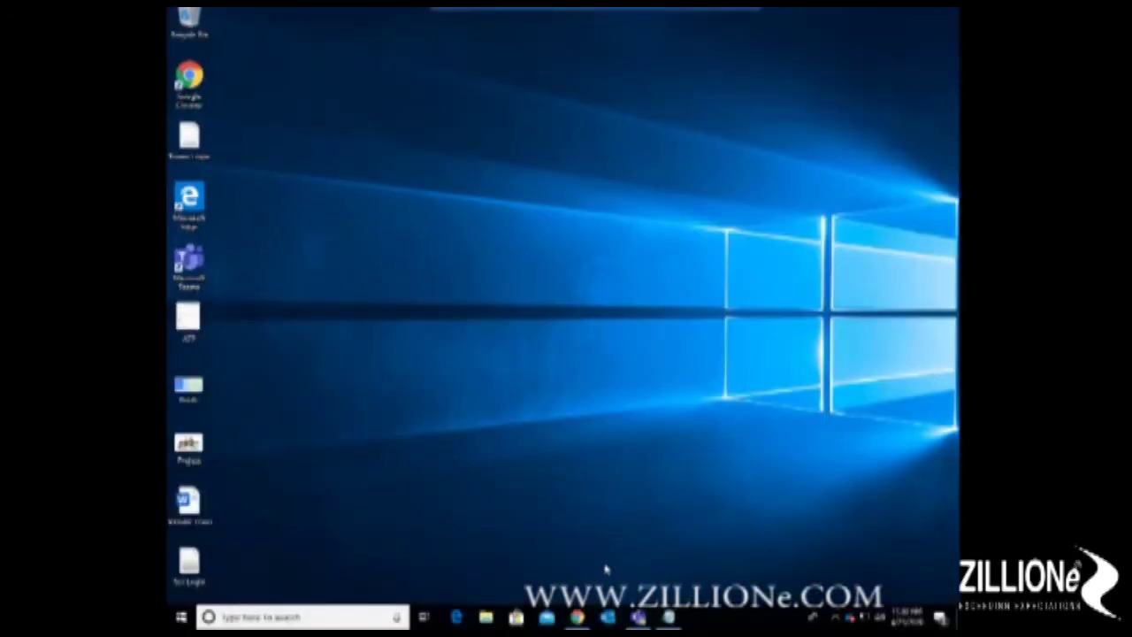
click(576, 617)
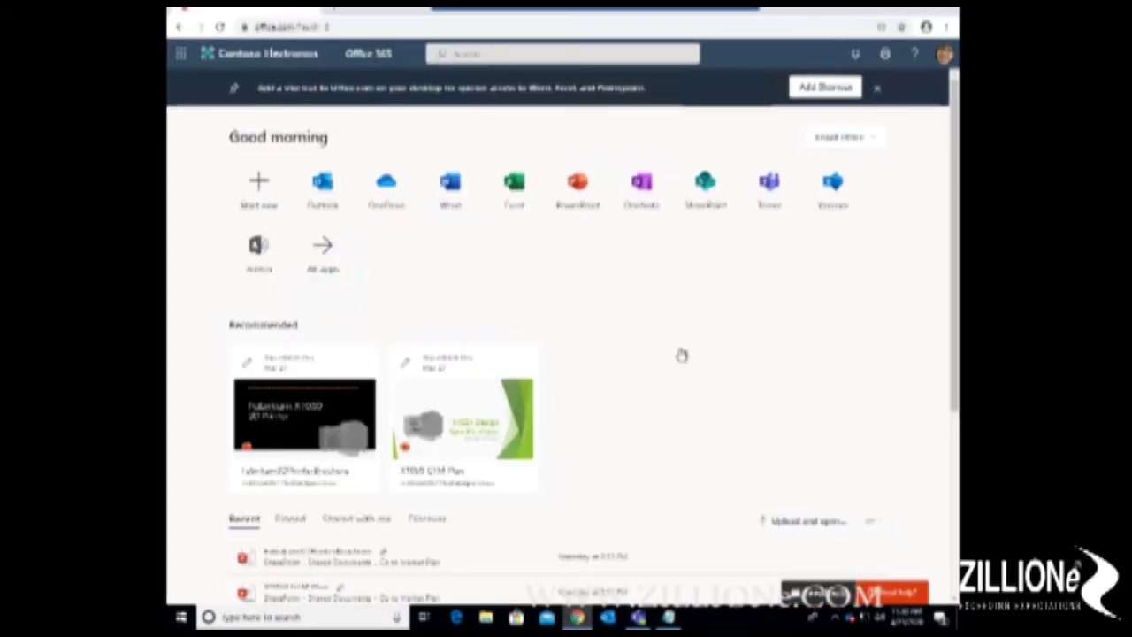
click(944, 54)
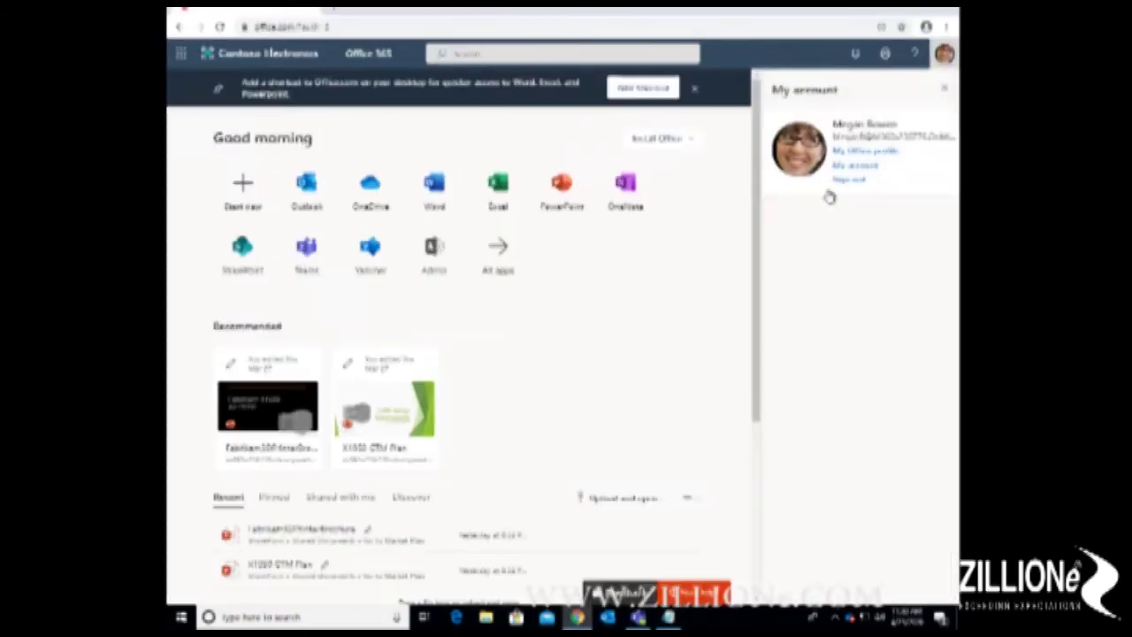
click(847, 181)
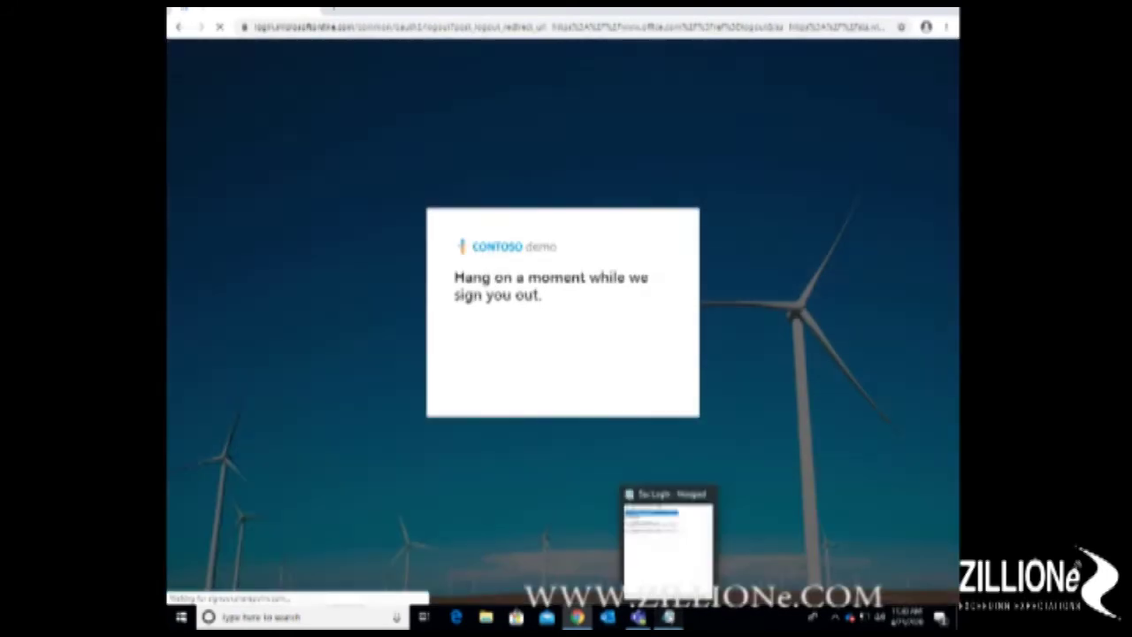
Step: Copy the next user's email address from the logins notes and return to Chrome
click(669, 617)
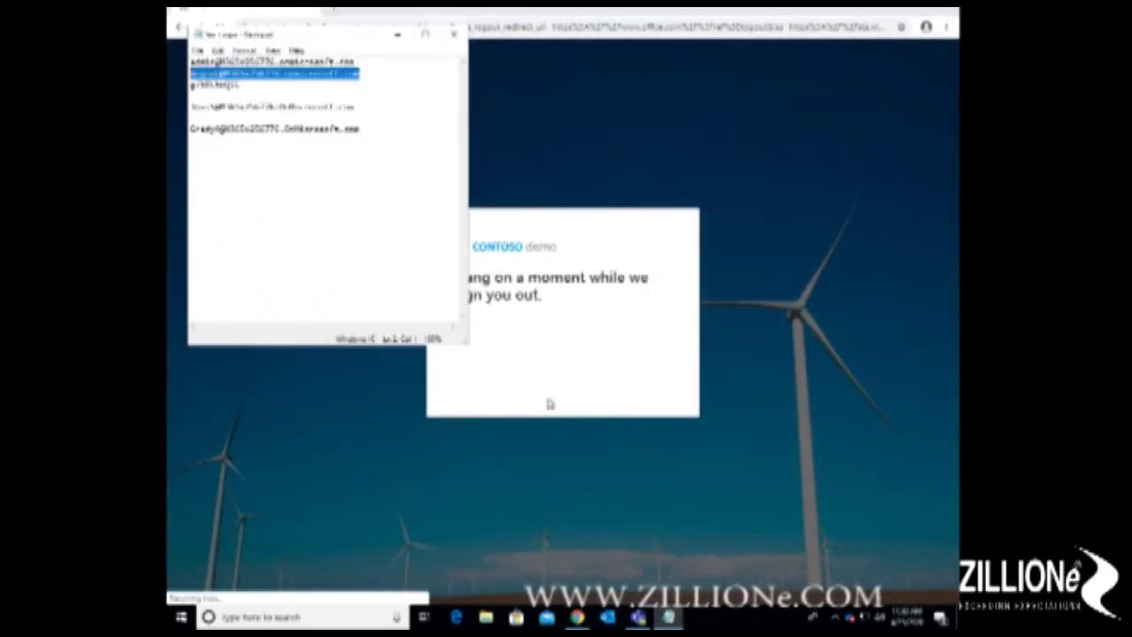
drag(359, 106, 187, 106)
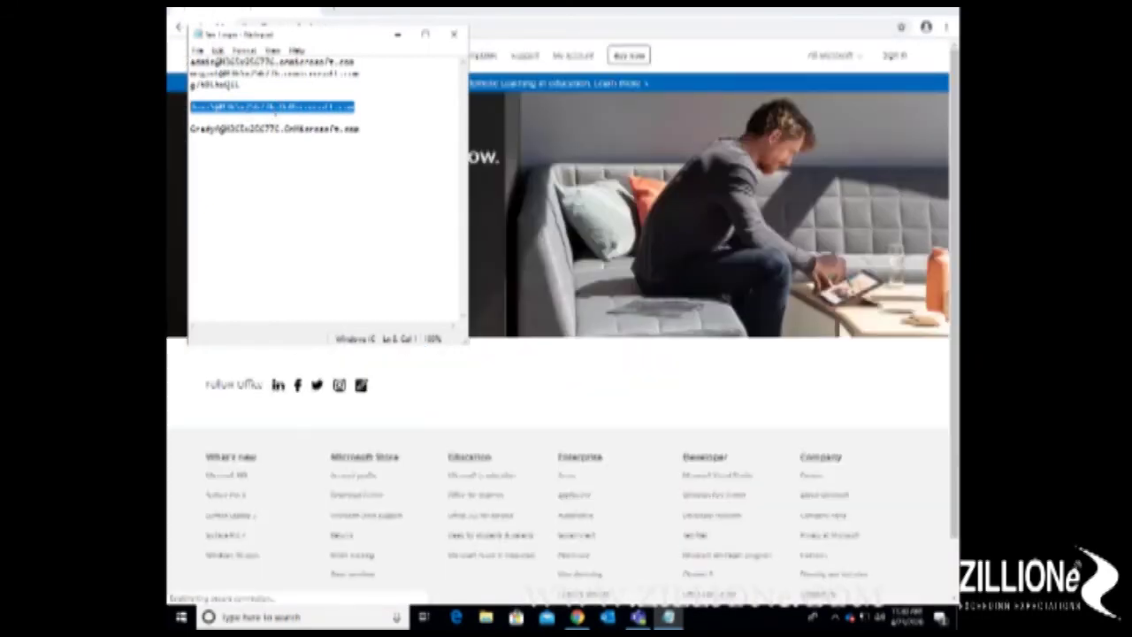
right_click(276, 116)
click(303, 151)
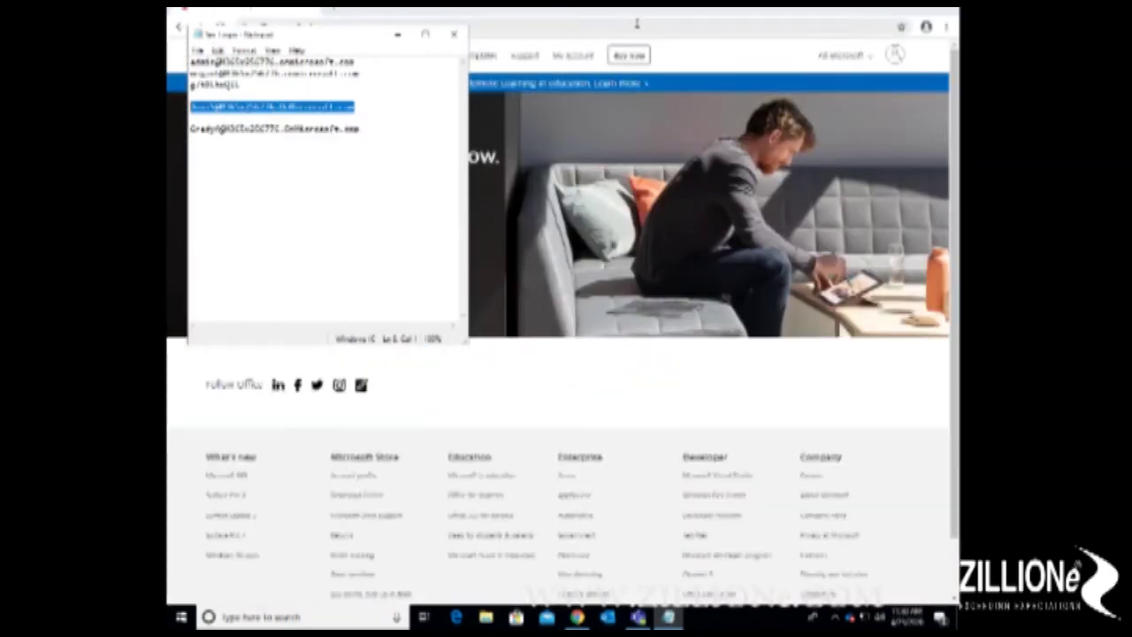
click(636, 25)
click(636, 25)
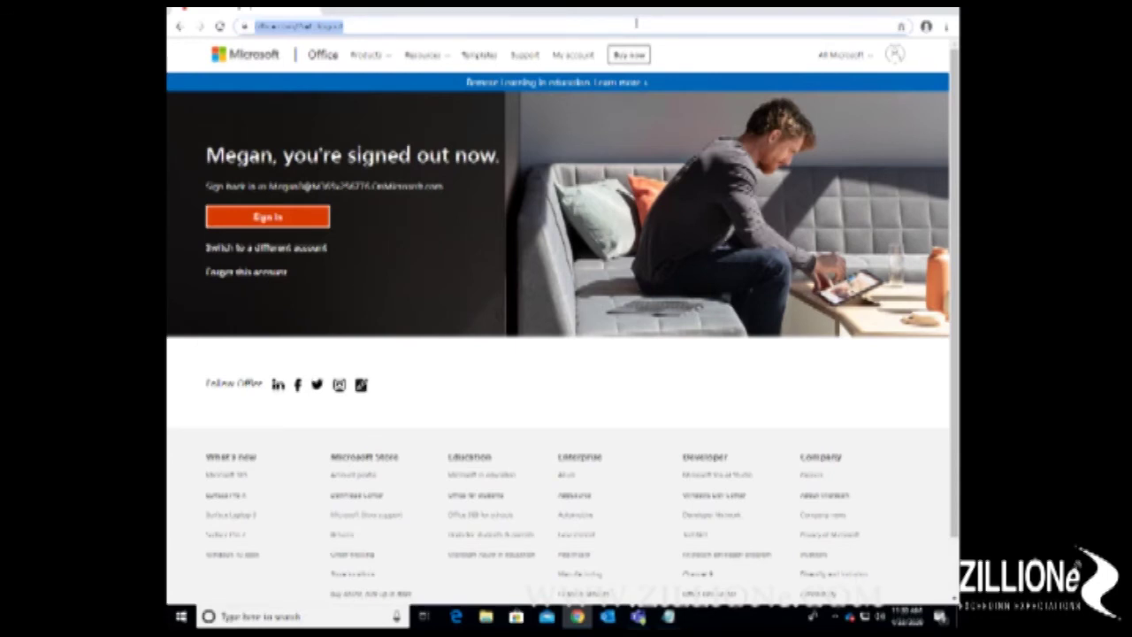
Step: Switch to a different account and submit the copied email address
click(292, 250)
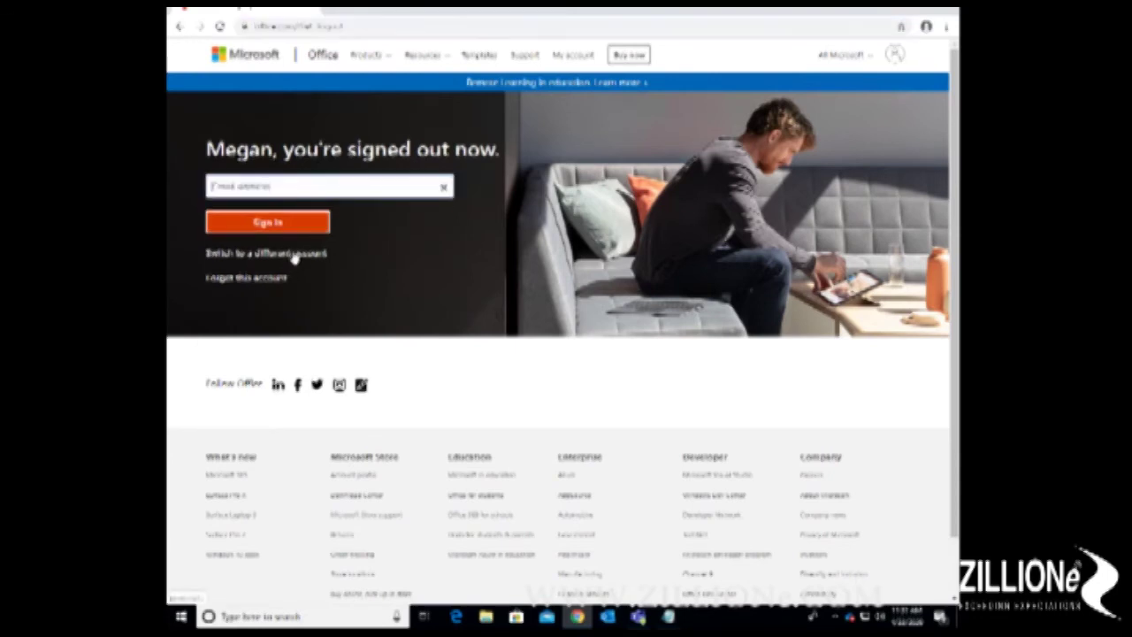
click(341, 186)
click(306, 222)
click(299, 224)
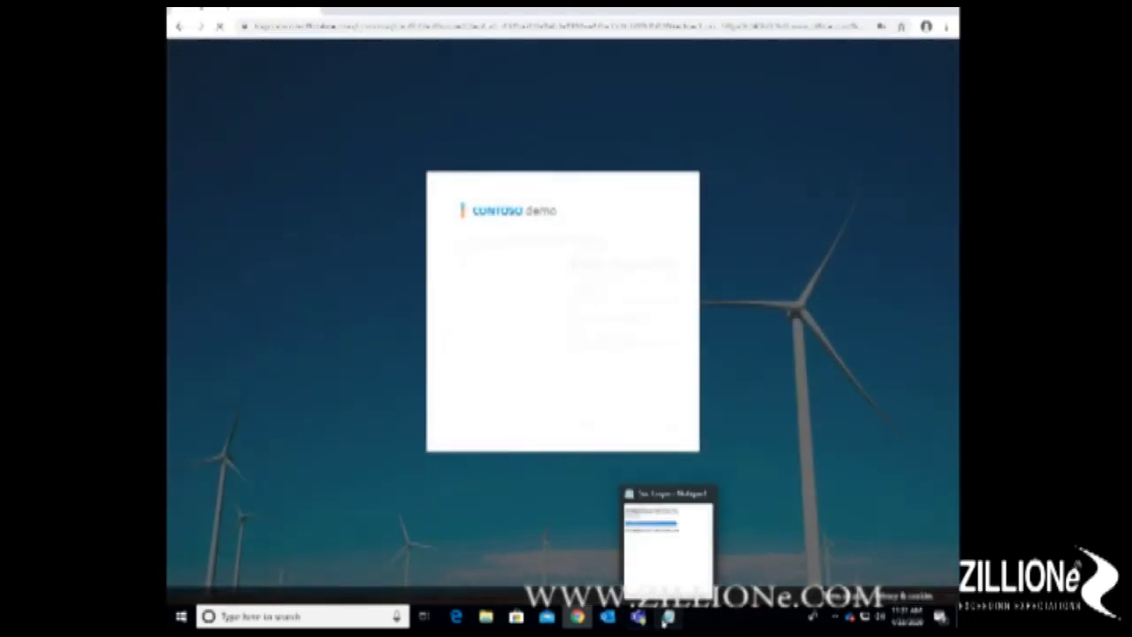
Step: Sign in with the password copied from the notes, decline saving it, and open OneDrive
click(668, 617)
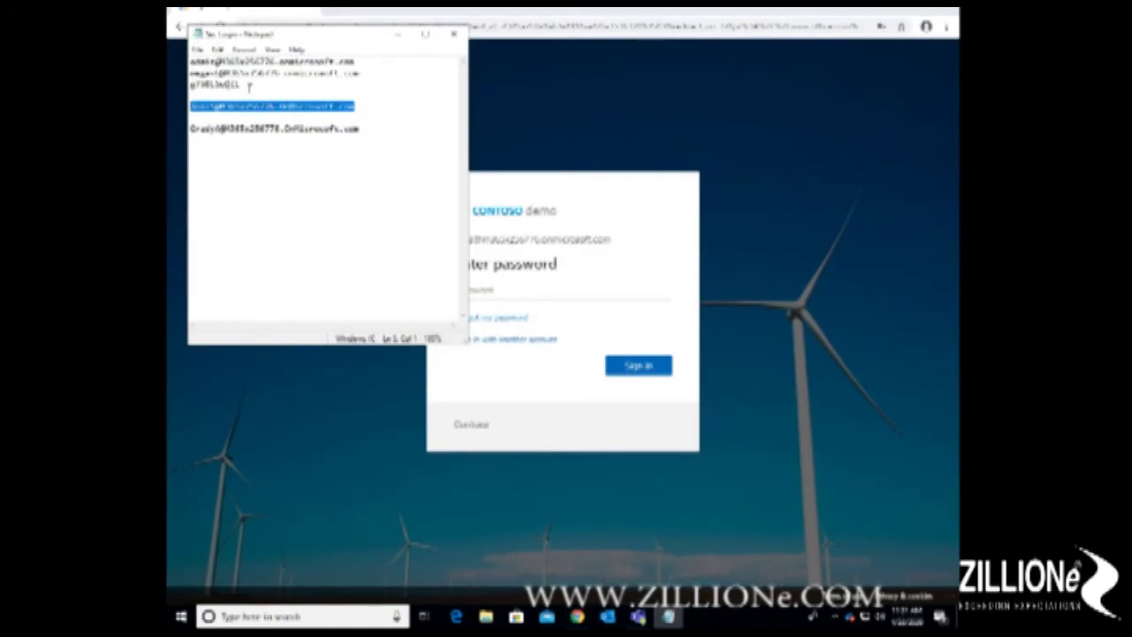
drag(241, 84, 190, 84)
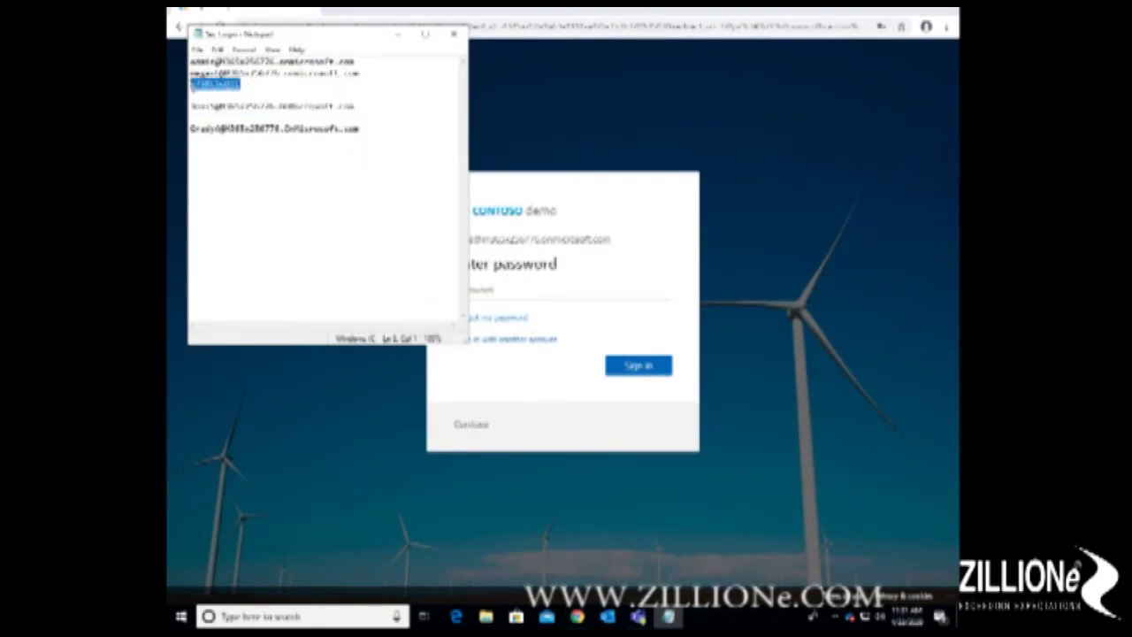
right_click(190, 84)
click(222, 126)
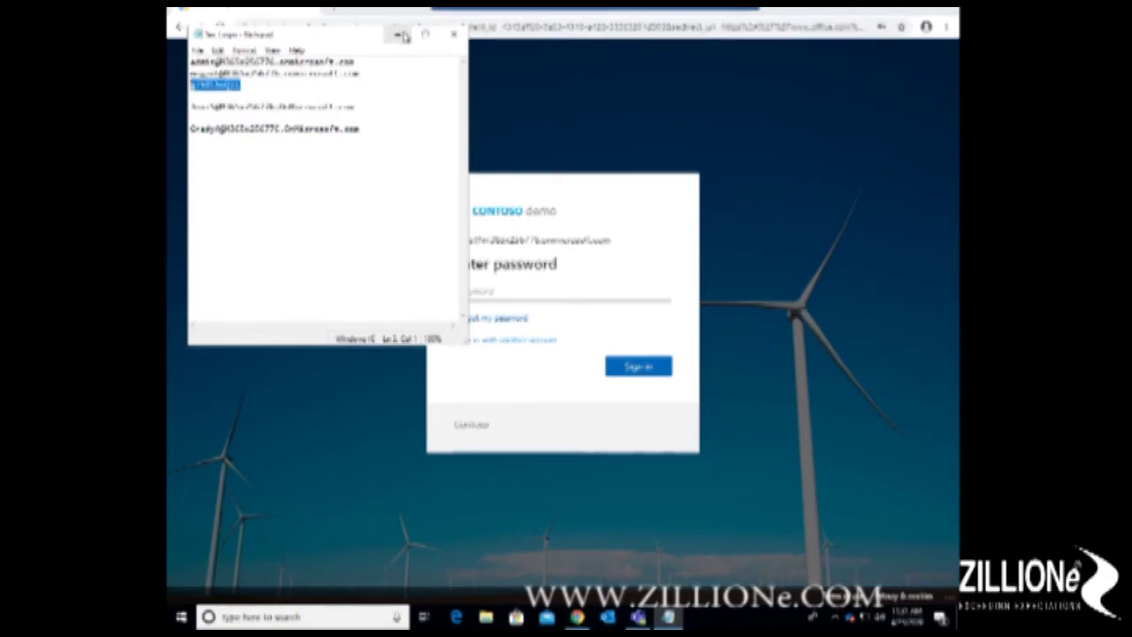
click(402, 35)
click(479, 290)
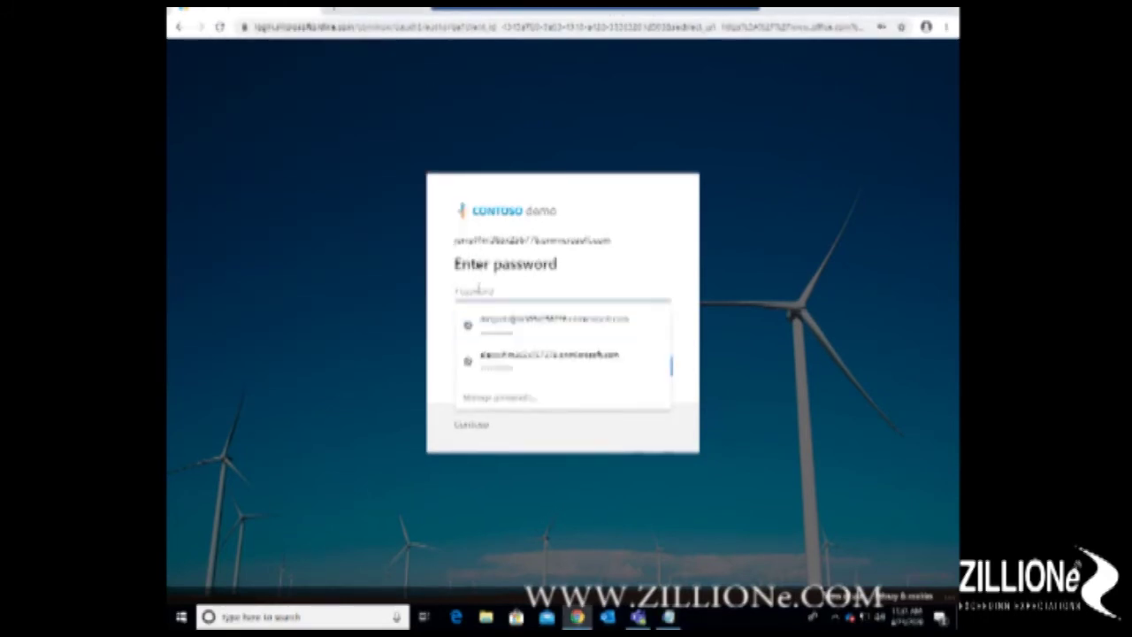
key(ctrl+v)
key(Return)
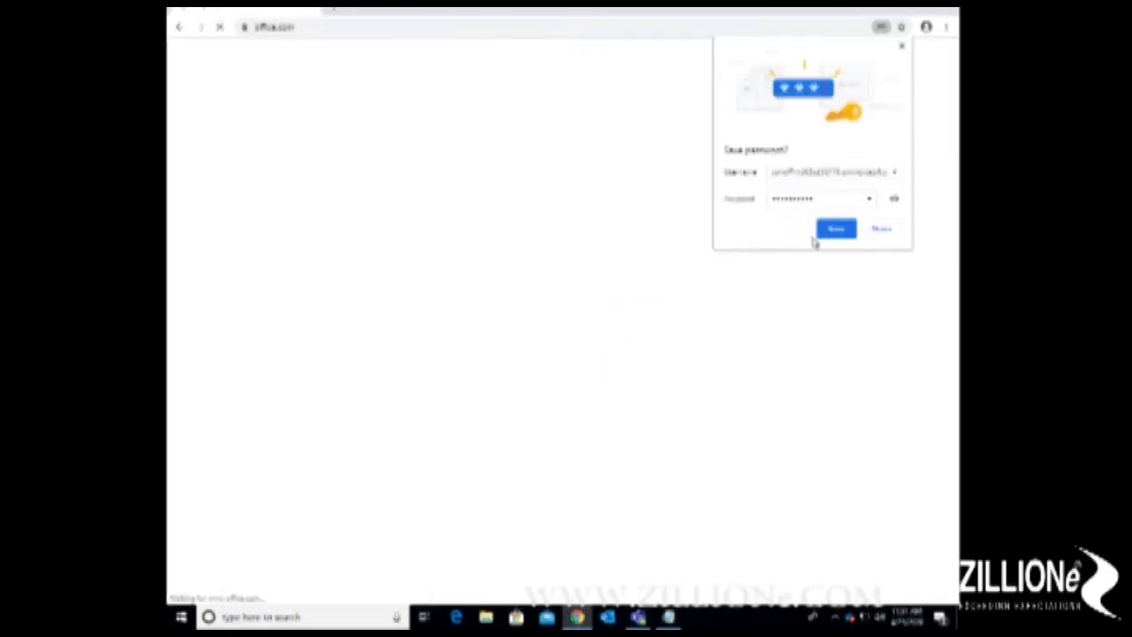
click(881, 230)
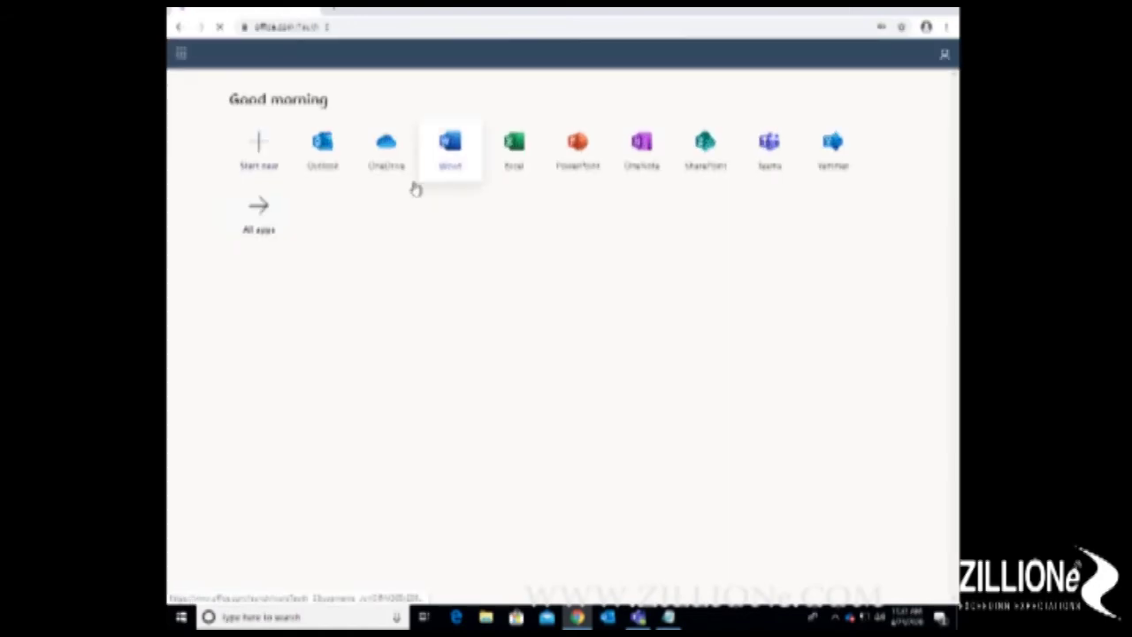
click(389, 156)
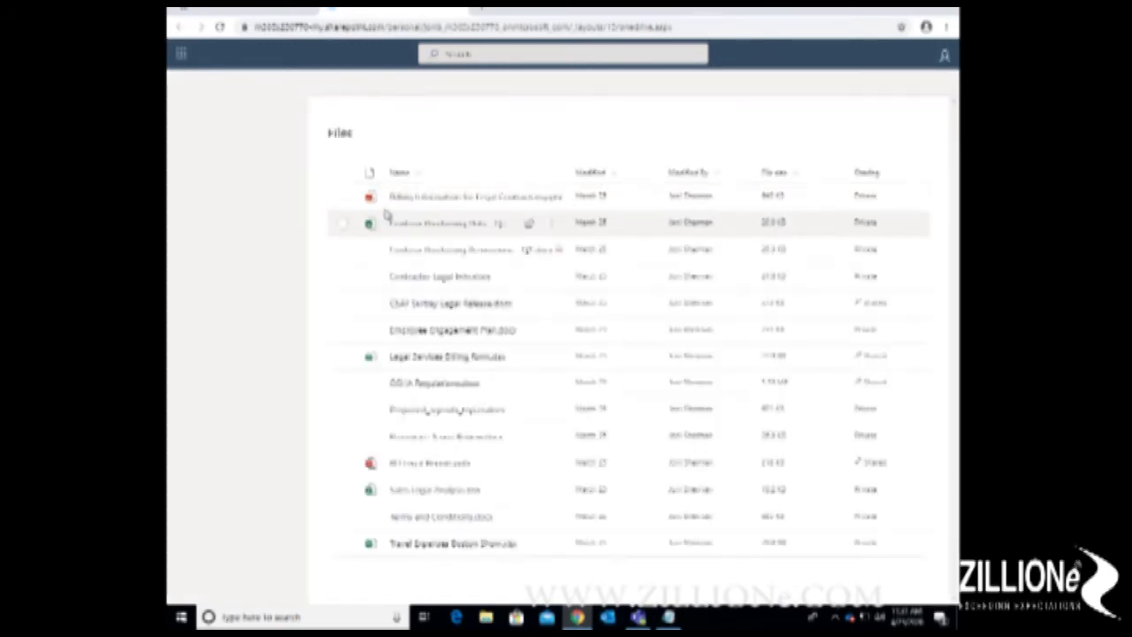
Step: Select the Contractor Legal document and download it from the command bar
click(344, 279)
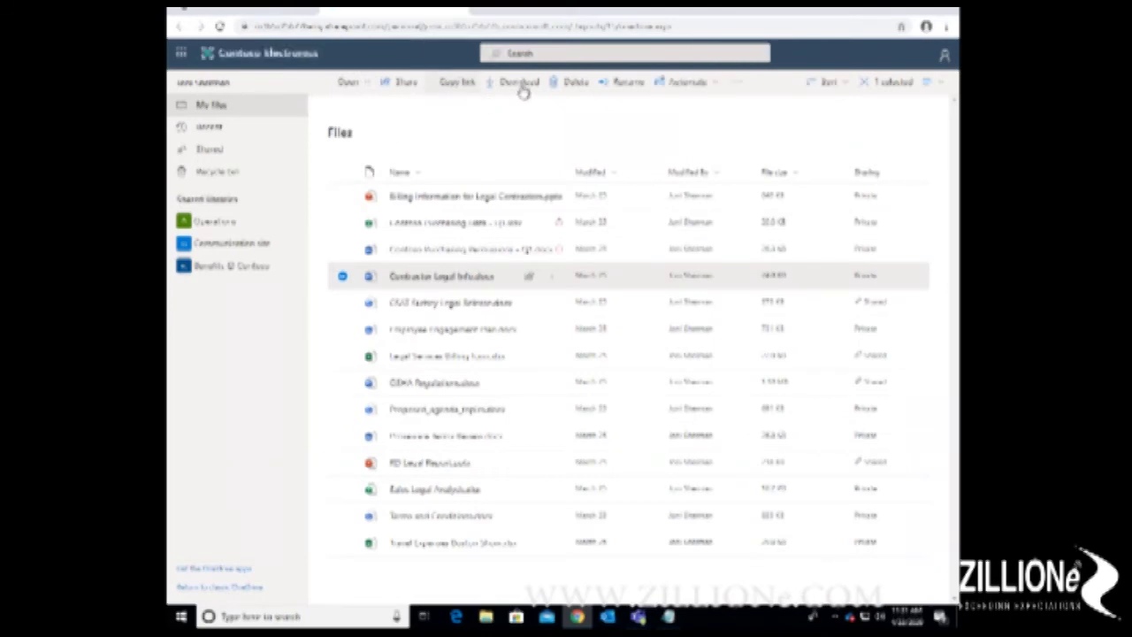
click(523, 88)
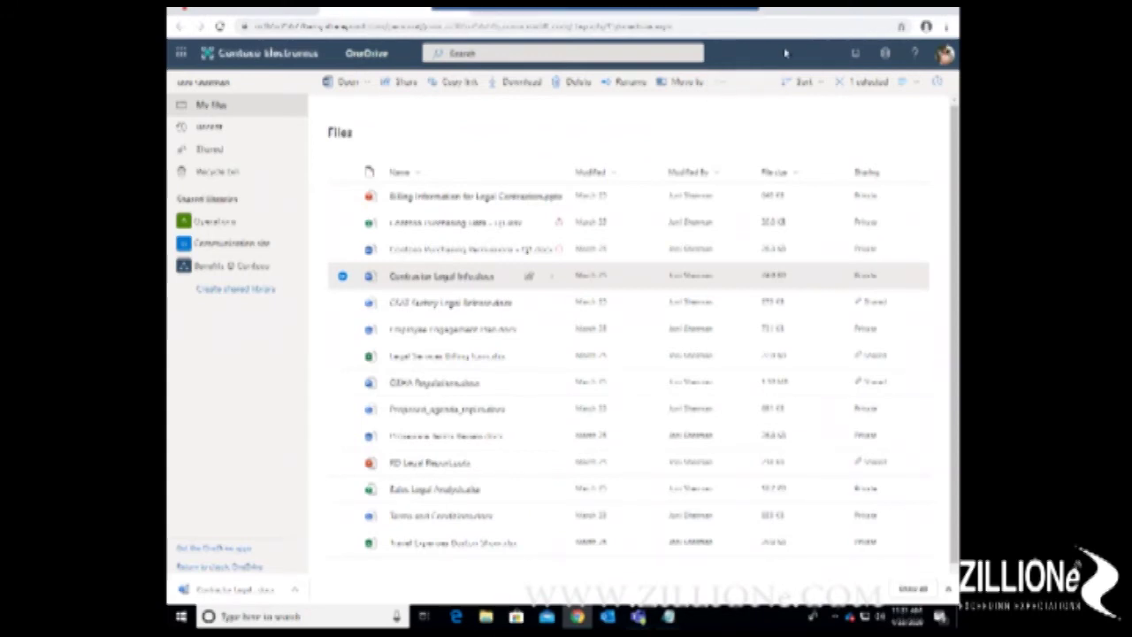
Step: On the local browser, sign in as a different account using the saved email address
click(734, 12)
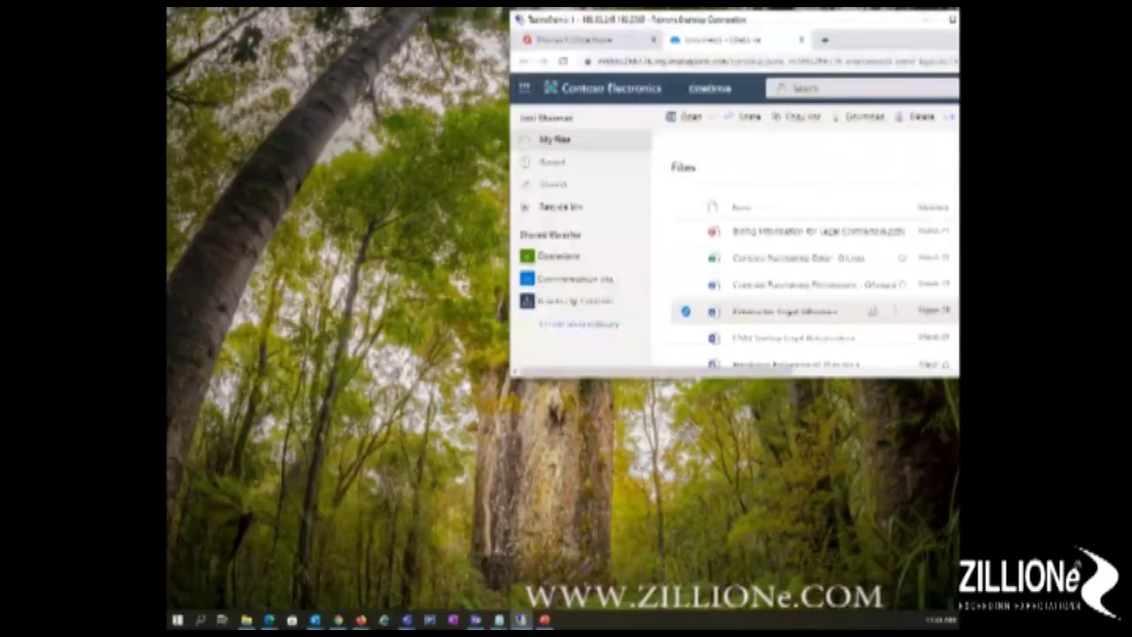
click(269, 619)
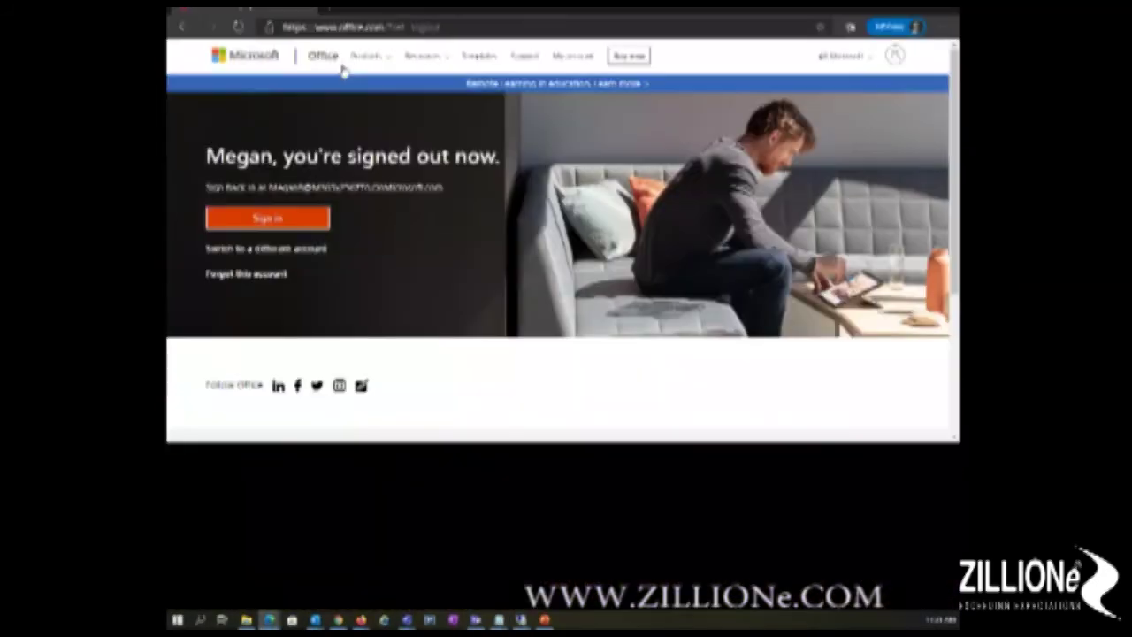
click(297, 251)
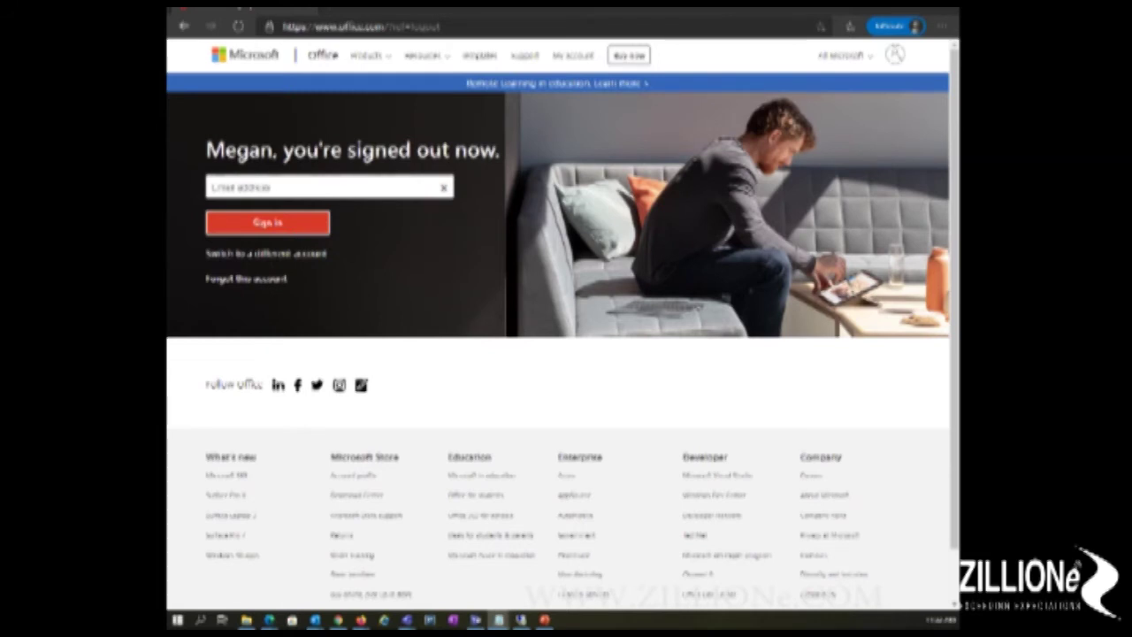
click(322, 182)
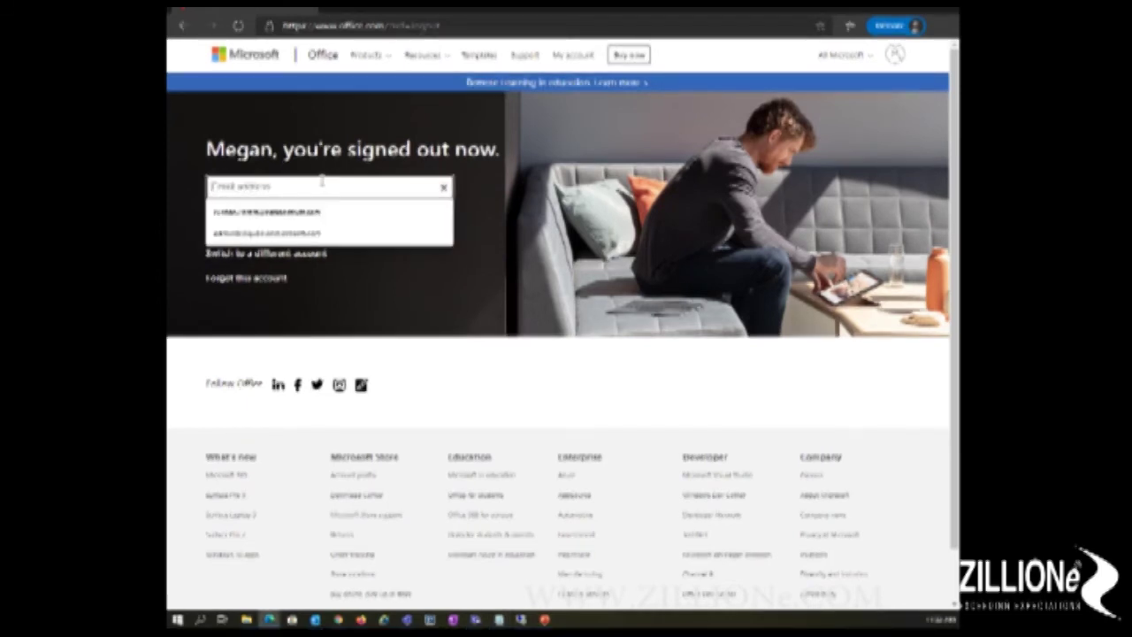
key(Down)
key(Return)
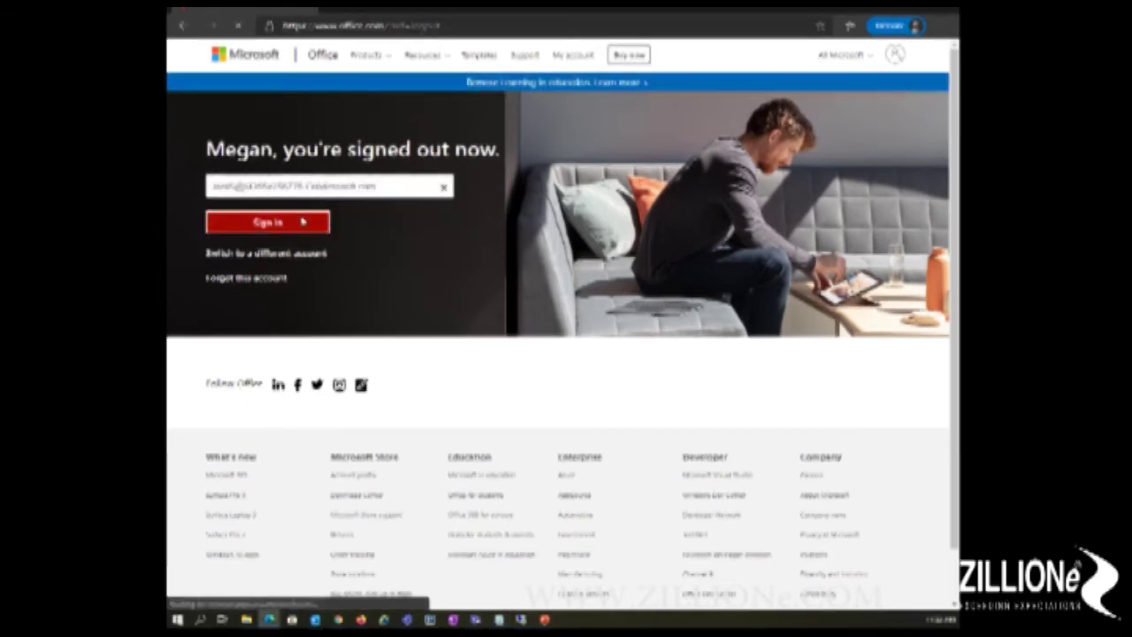
click(267, 222)
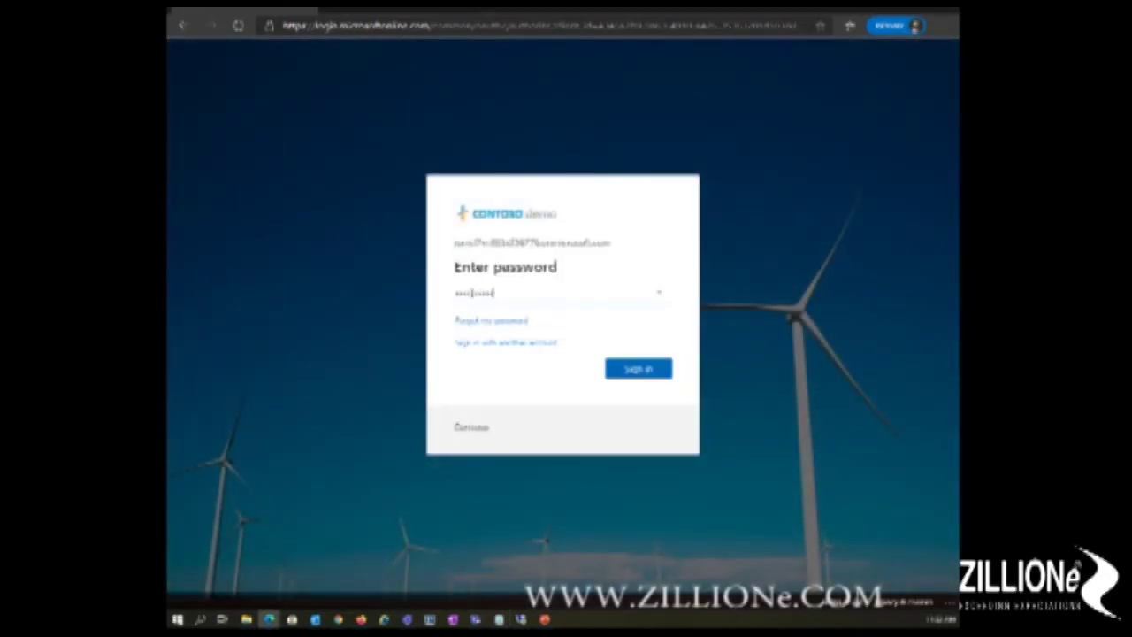
click(639, 371)
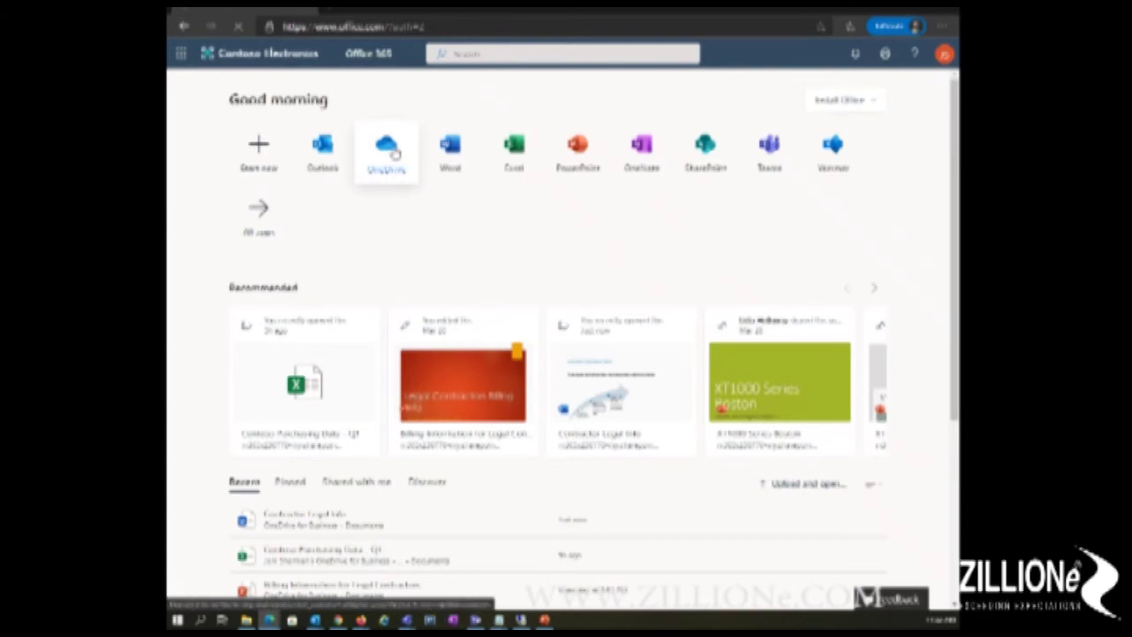
Step: Open OneDrive from the Office home and continue past the monitored-access notice
click(394, 153)
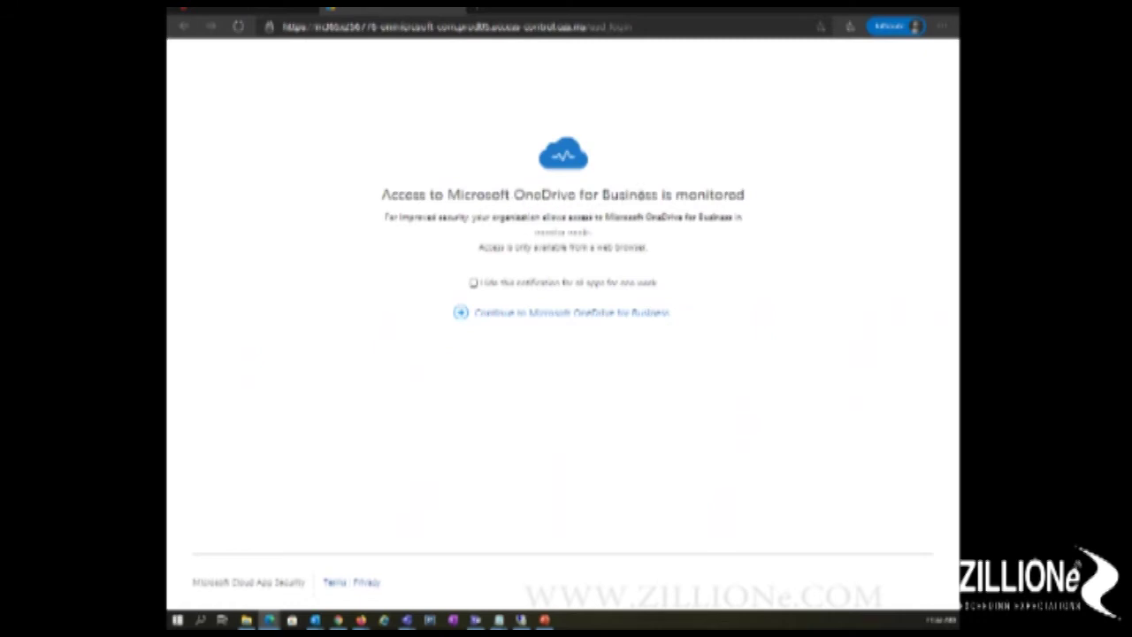
click(633, 315)
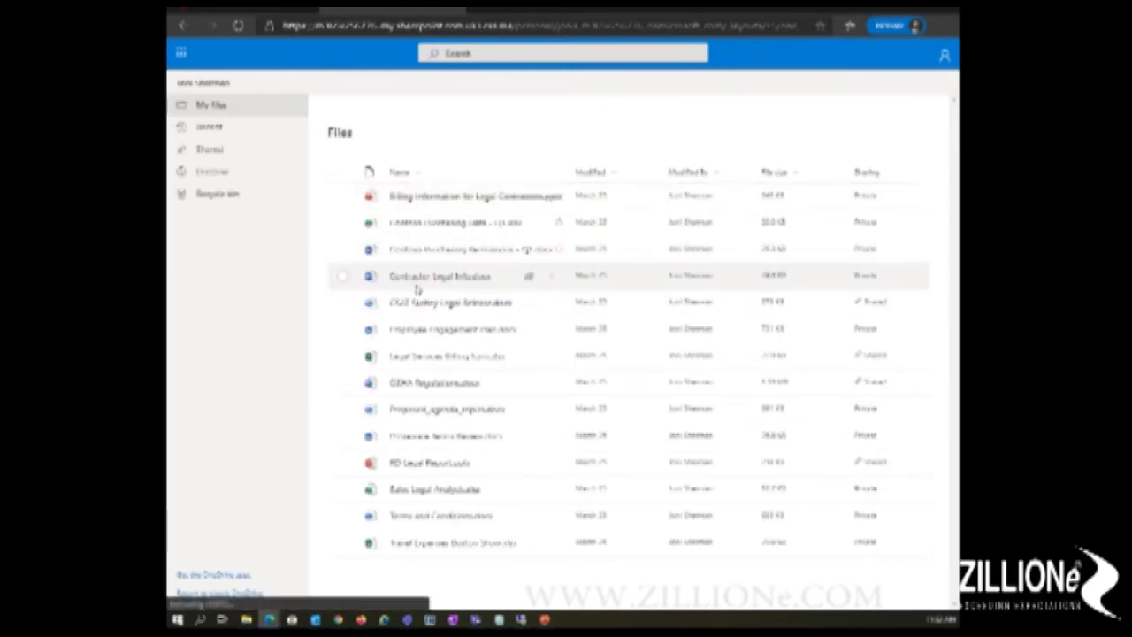
Step: Try downloading Contractor Legal, dismiss the Download blocked message, then sign out
click(344, 278)
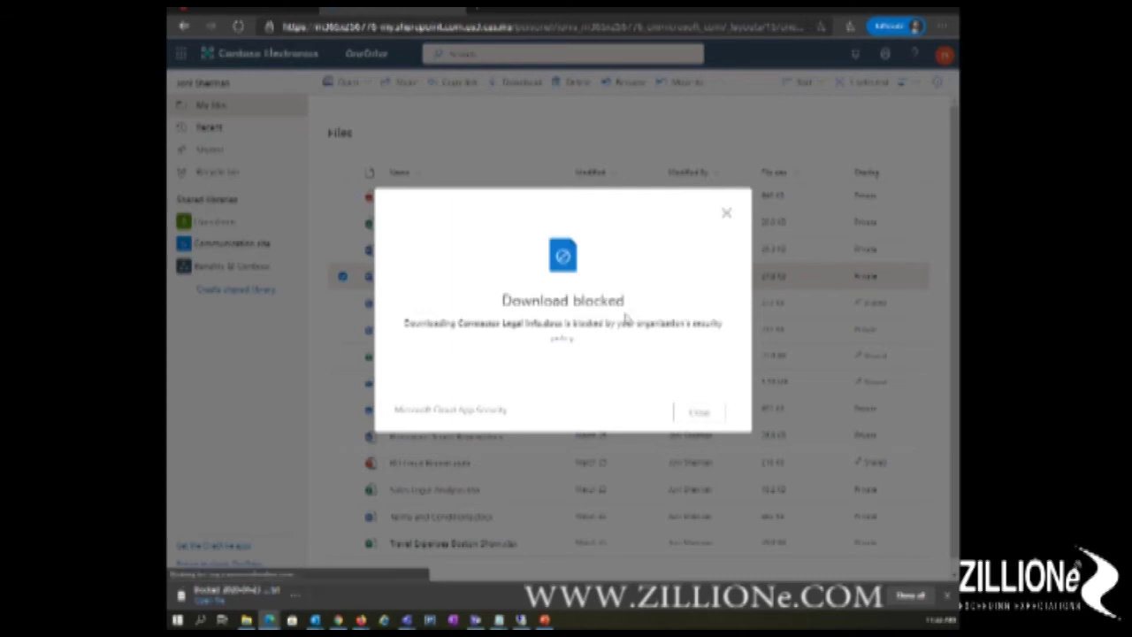
click(726, 215)
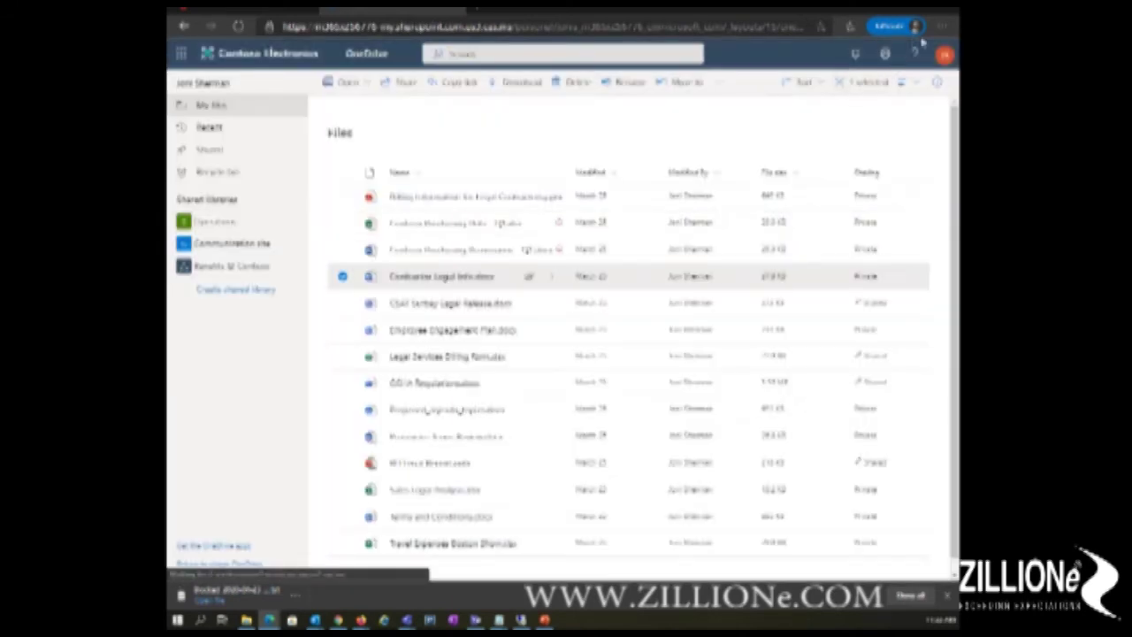
click(945, 56)
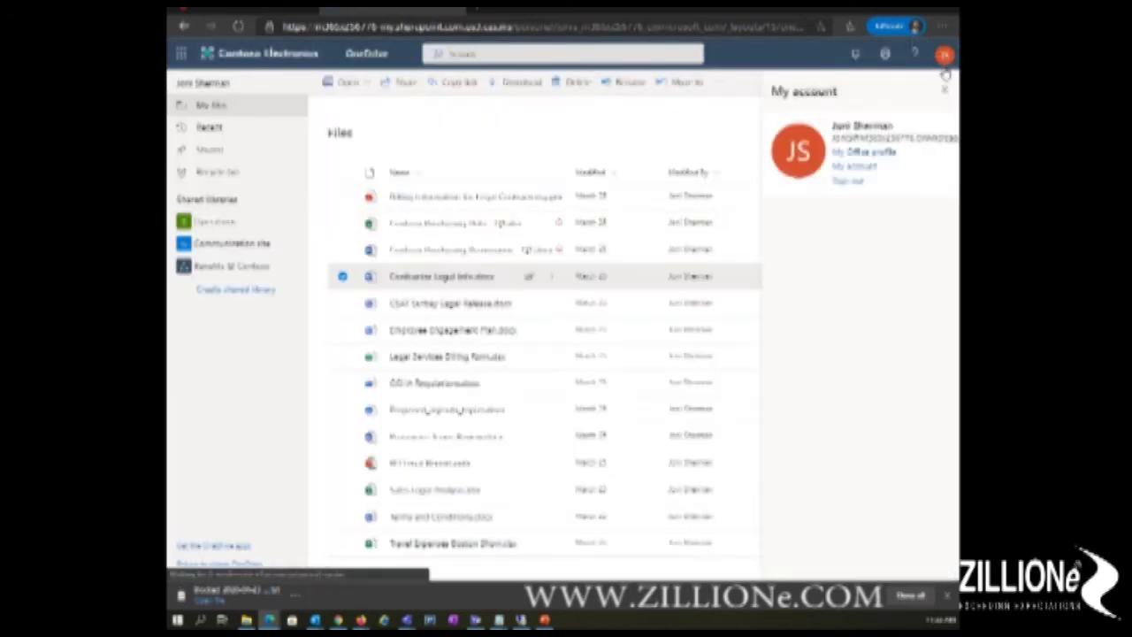
click(847, 180)
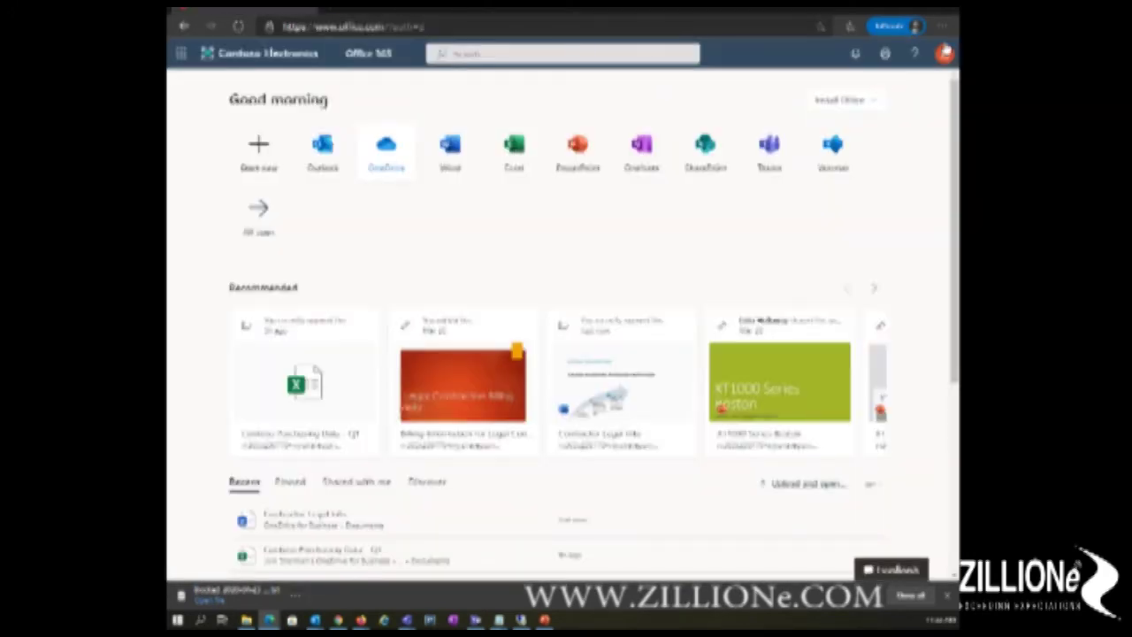
click(945, 54)
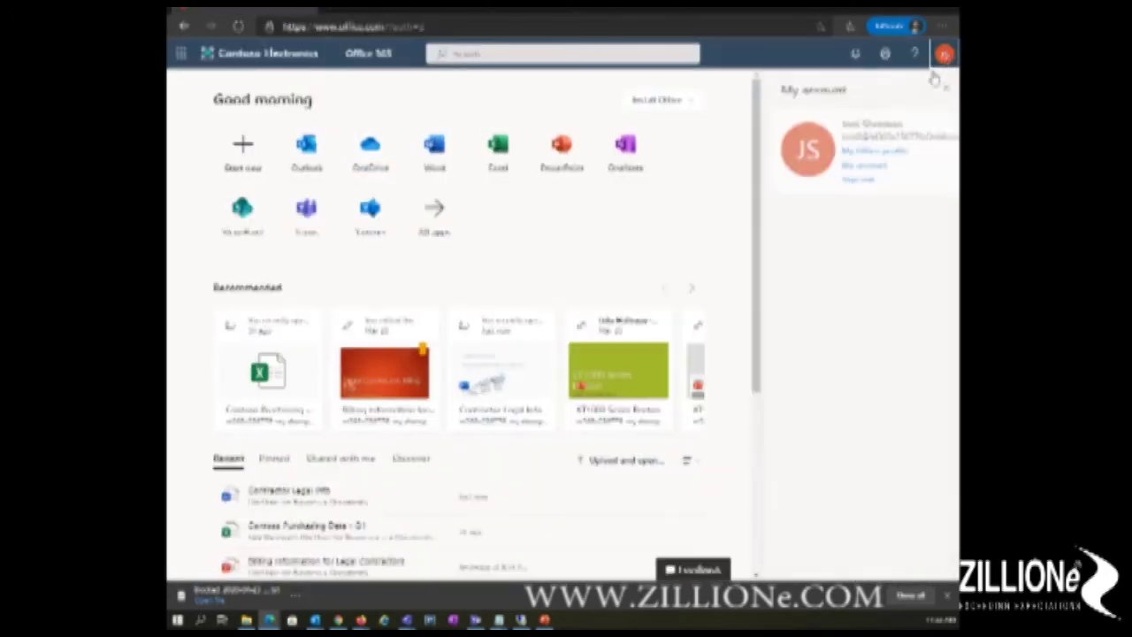
click(855, 179)
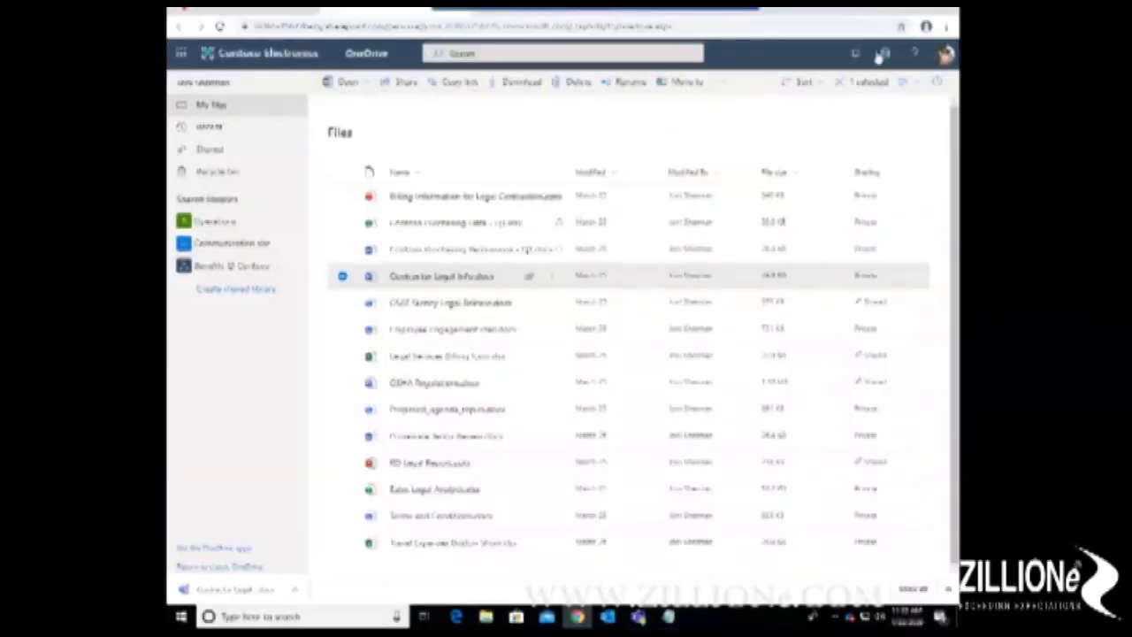
Step: Sign out the remaining user and choose to sign in with a different account
click(945, 54)
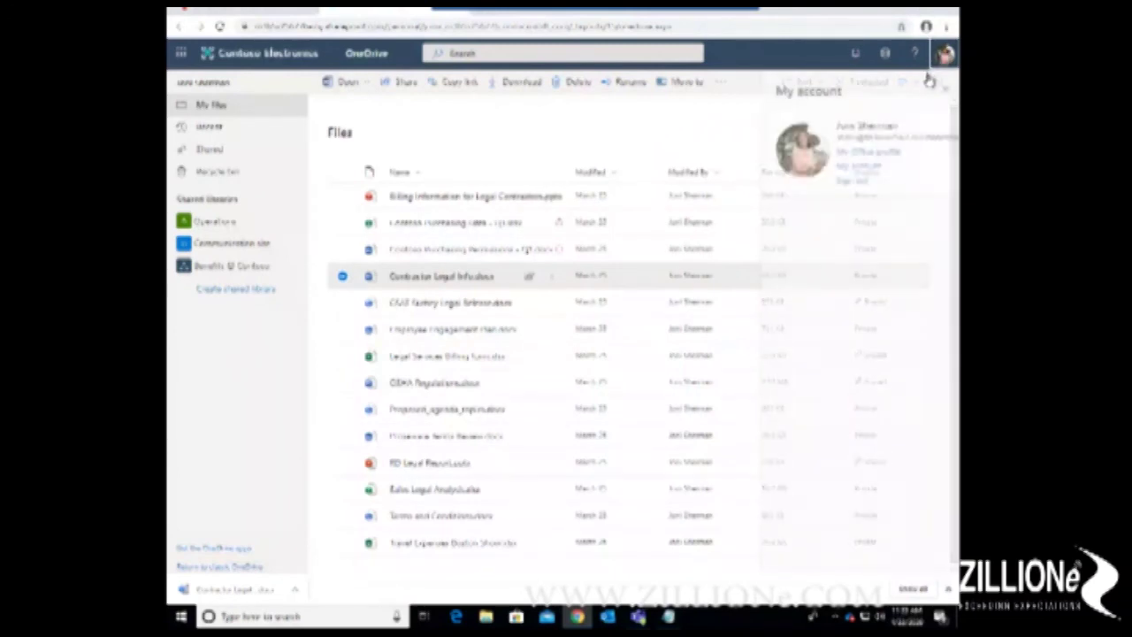
click(854, 180)
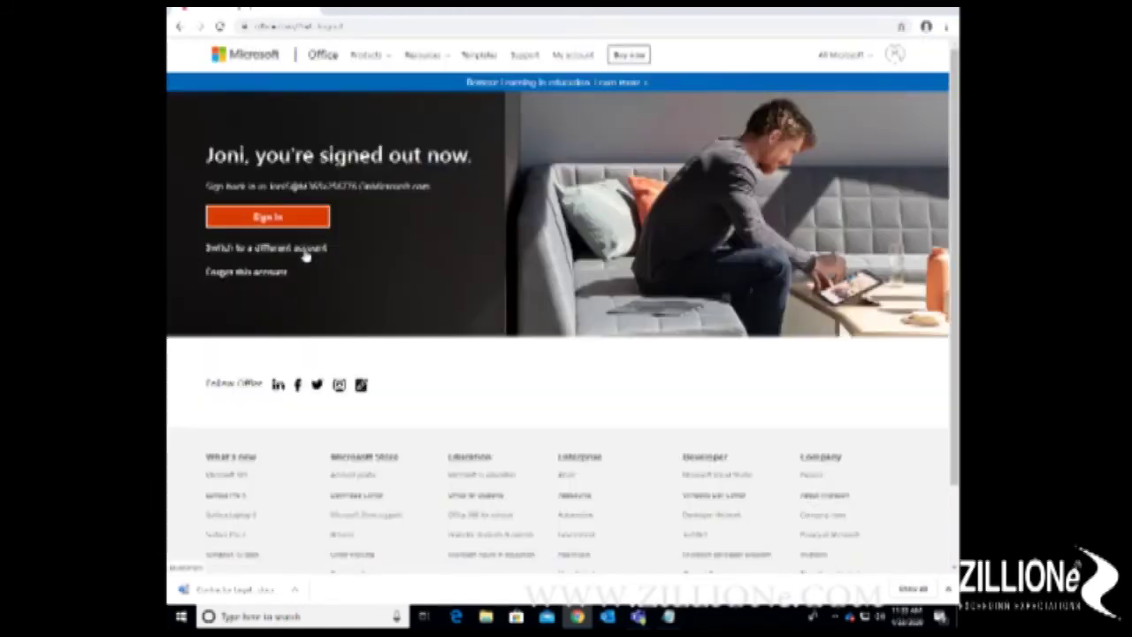
click(305, 250)
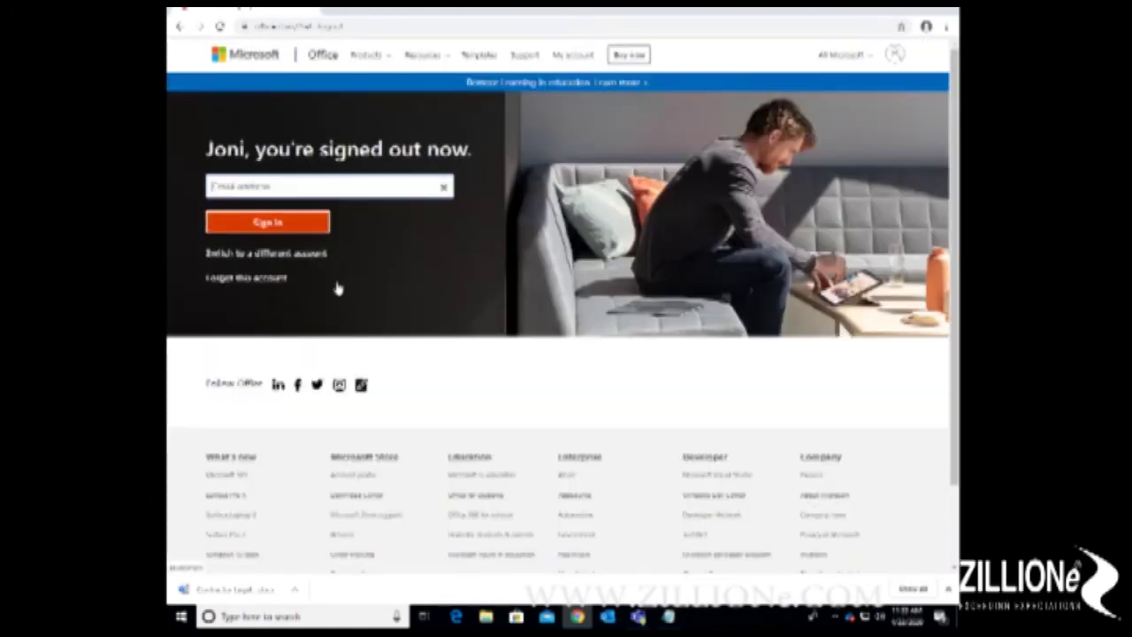
Step: Copy the next user's email from the notes, paste it, and submit it to sign in
click(669, 617)
drag(372, 134, 178, 137)
right_click(210, 129)
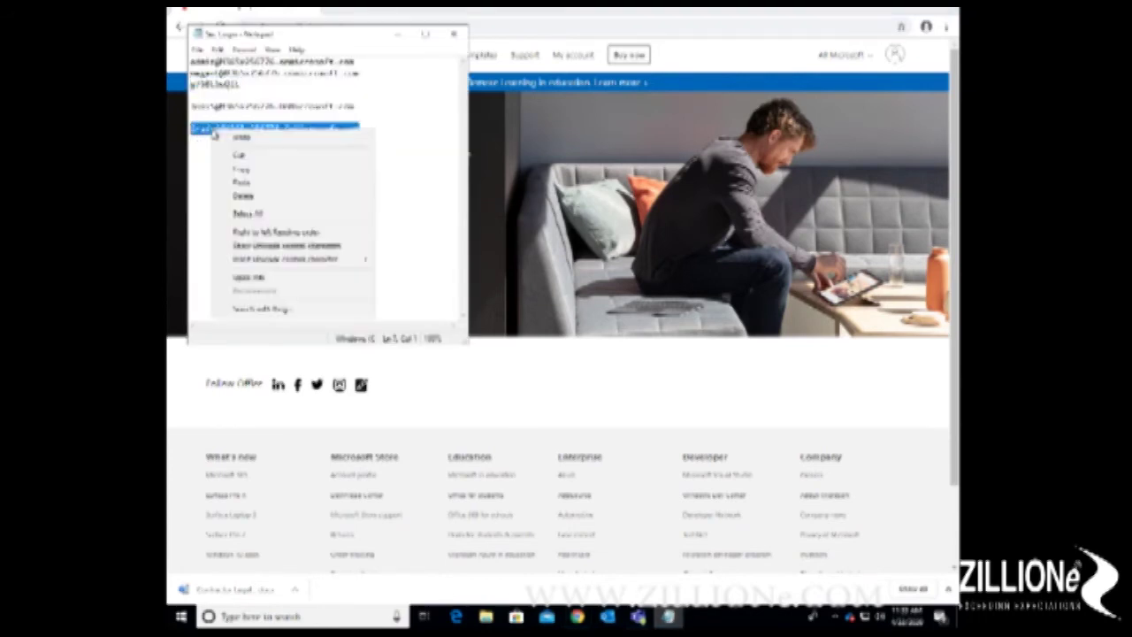
click(253, 169)
click(559, 154)
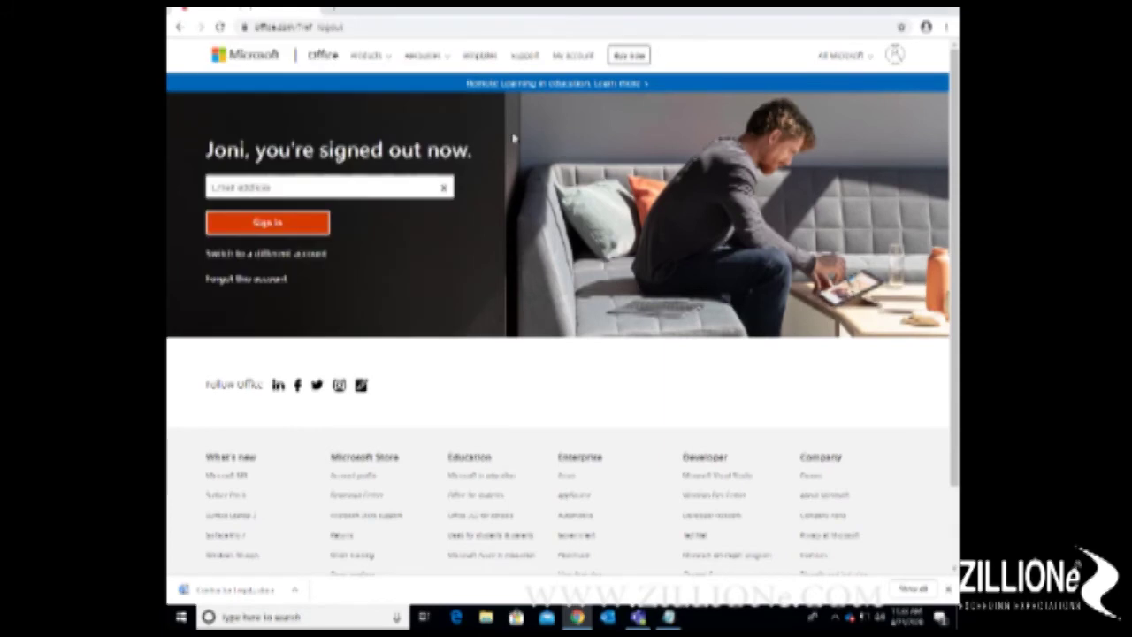
click(334, 186)
key(ctrl+v)
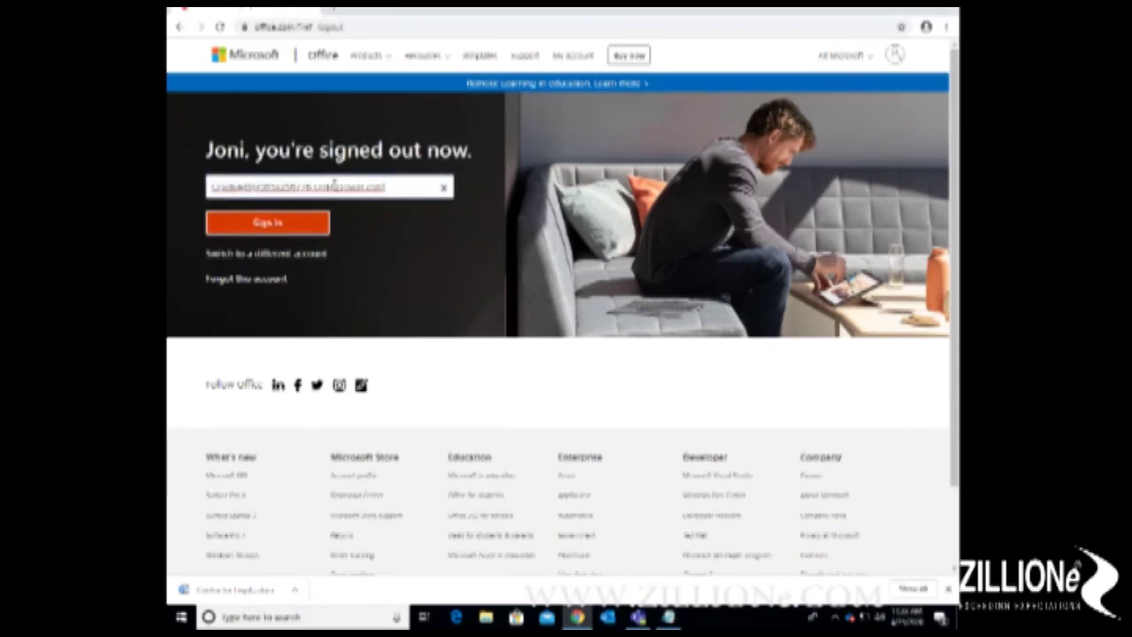
click(321, 218)
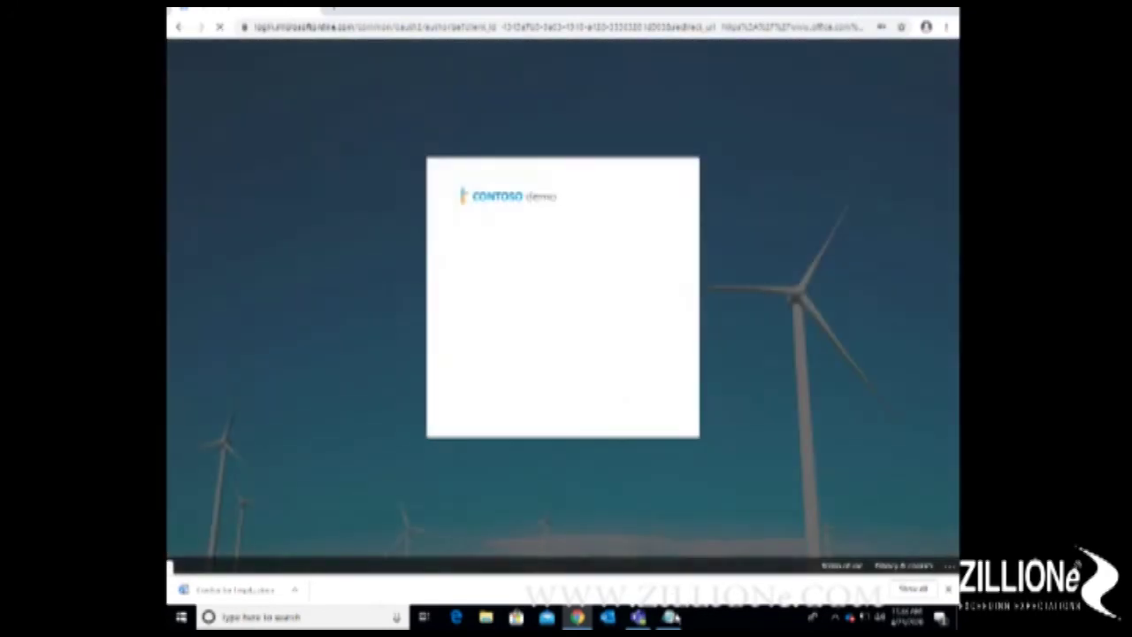
click(668, 617)
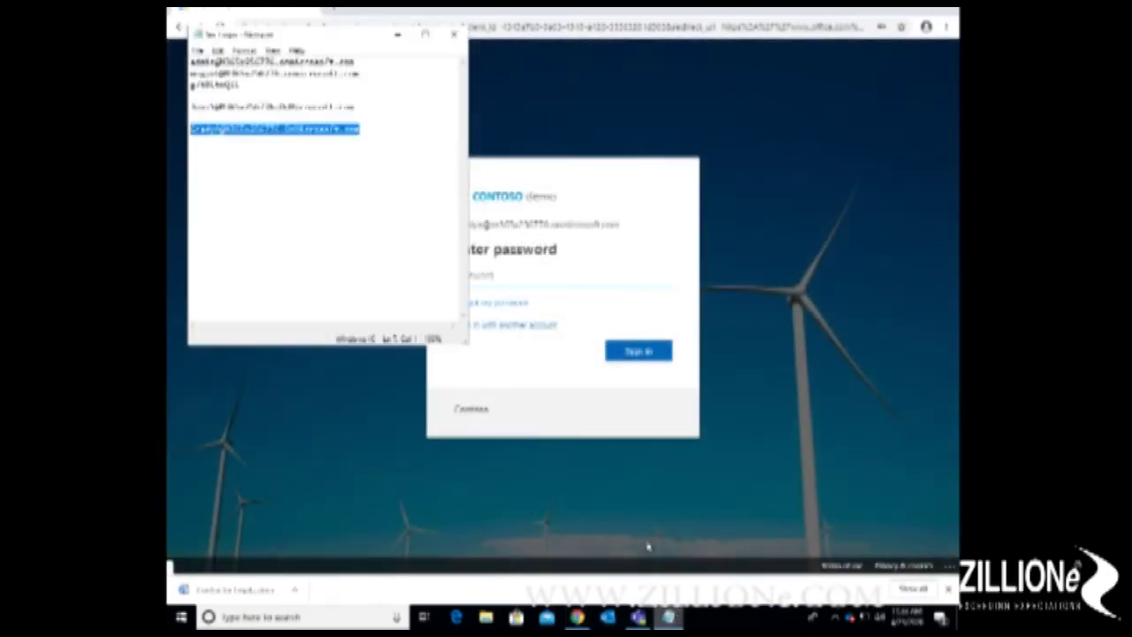
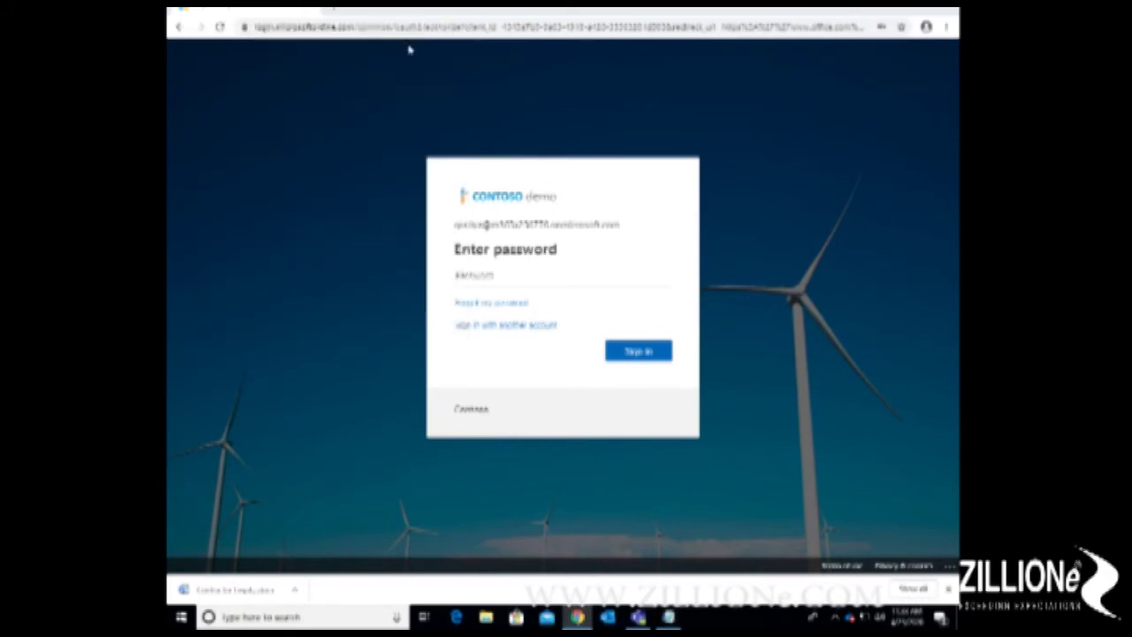
Step: Sign in to Microsoft 365 with the saved account password and open Outlook mail
click(539, 270)
key(ctrl+v)
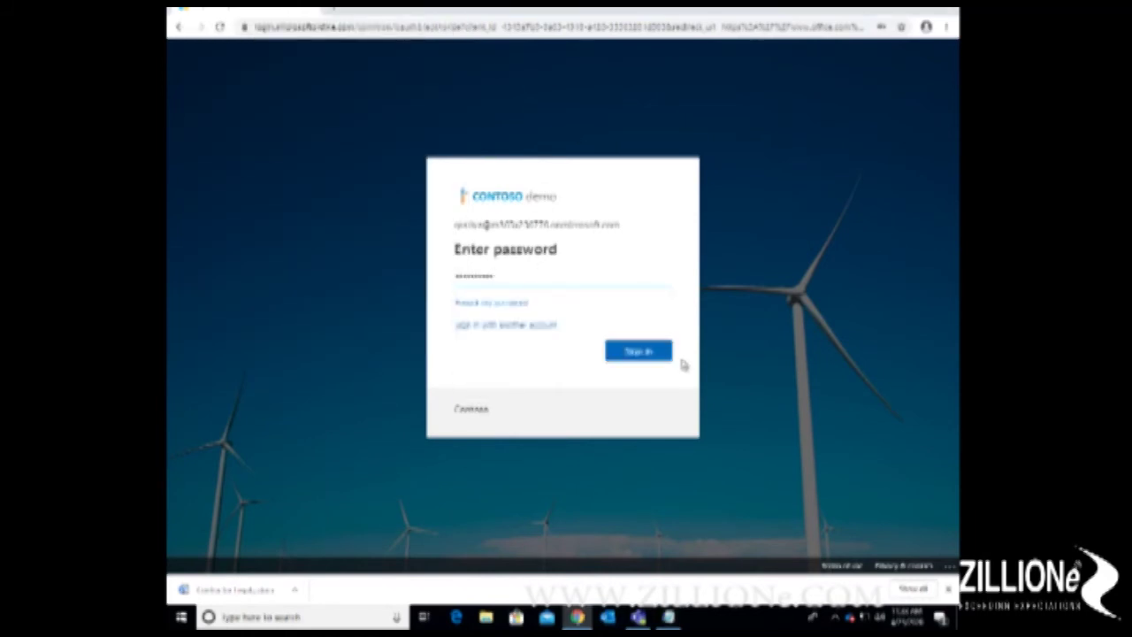
click(663, 354)
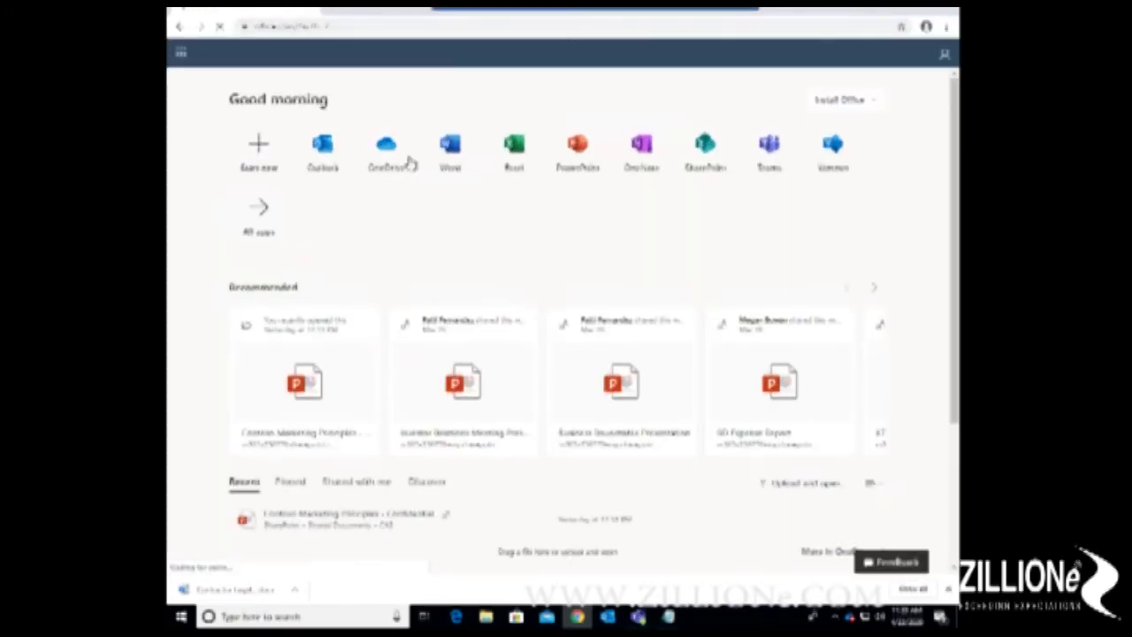
click(327, 154)
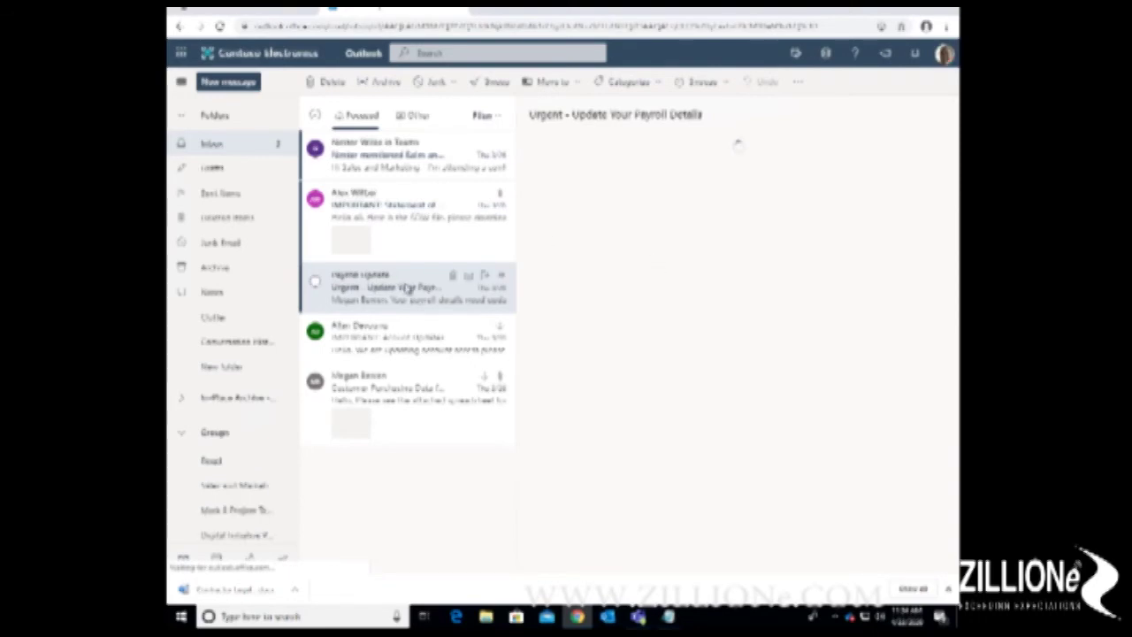
Step: Highlight the opening sentence of the Payroll Update email and dismiss the Welcome dialog
drag(683, 413, 662, 425)
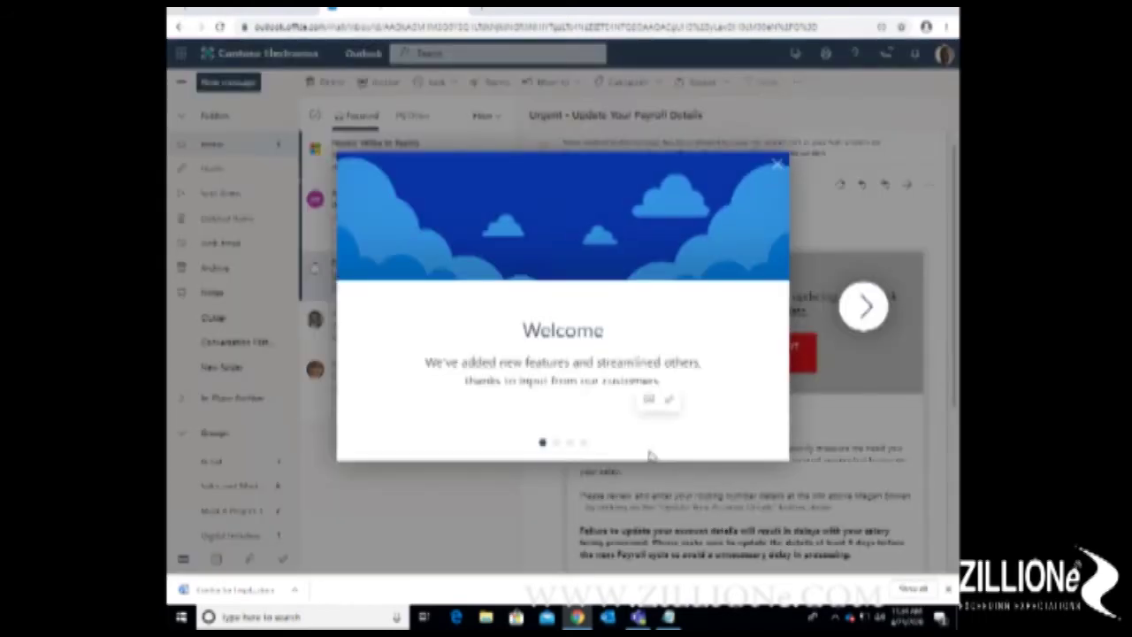
key(Escape)
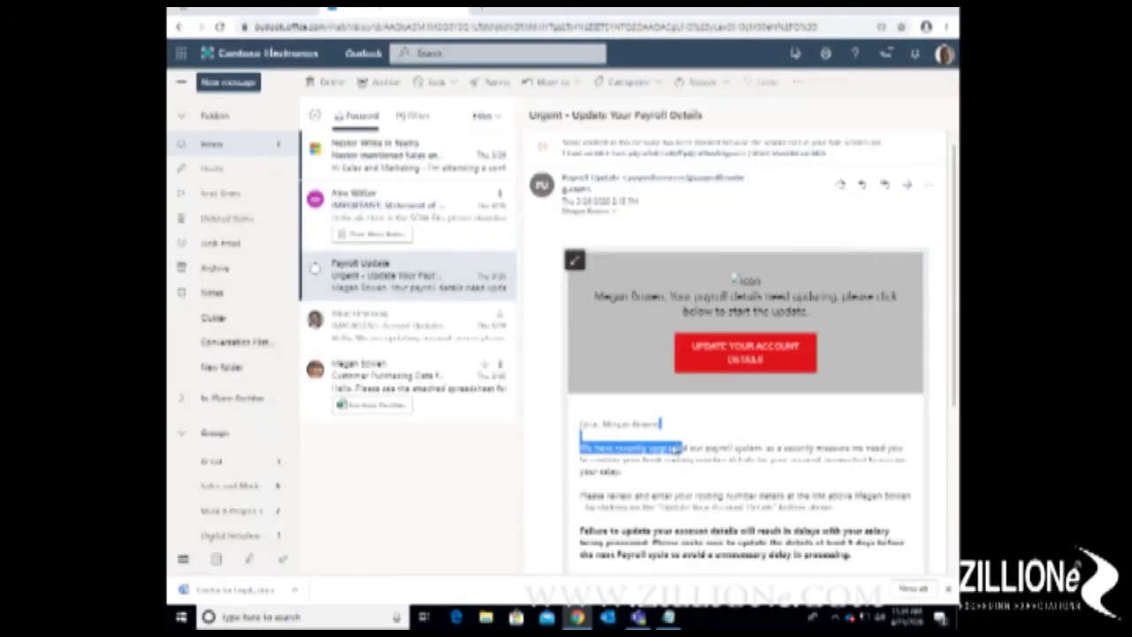
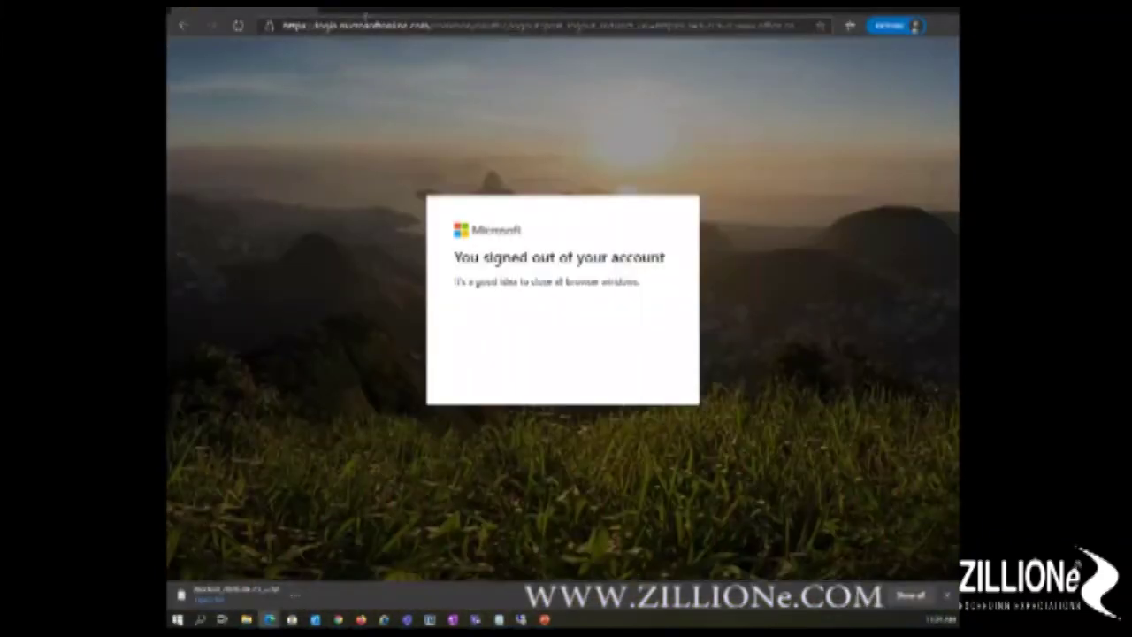
Step: Load office.com in the browser
click(372, 27)
text(office.com)
key(Return)
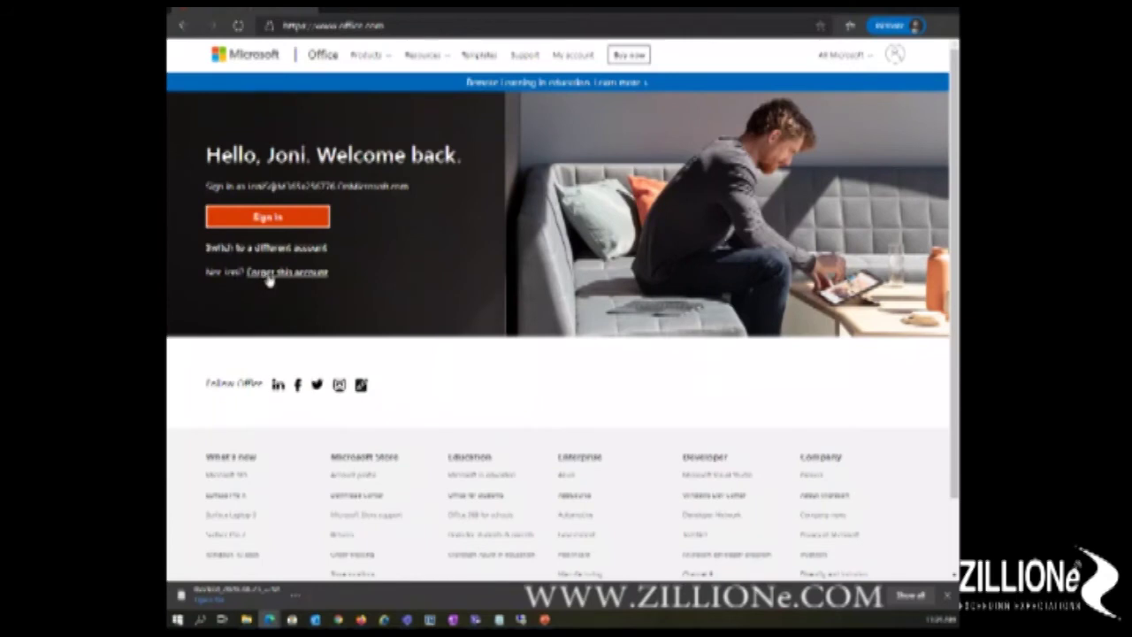
Step: Sign in with a different saved work account's email and its password
click(287, 254)
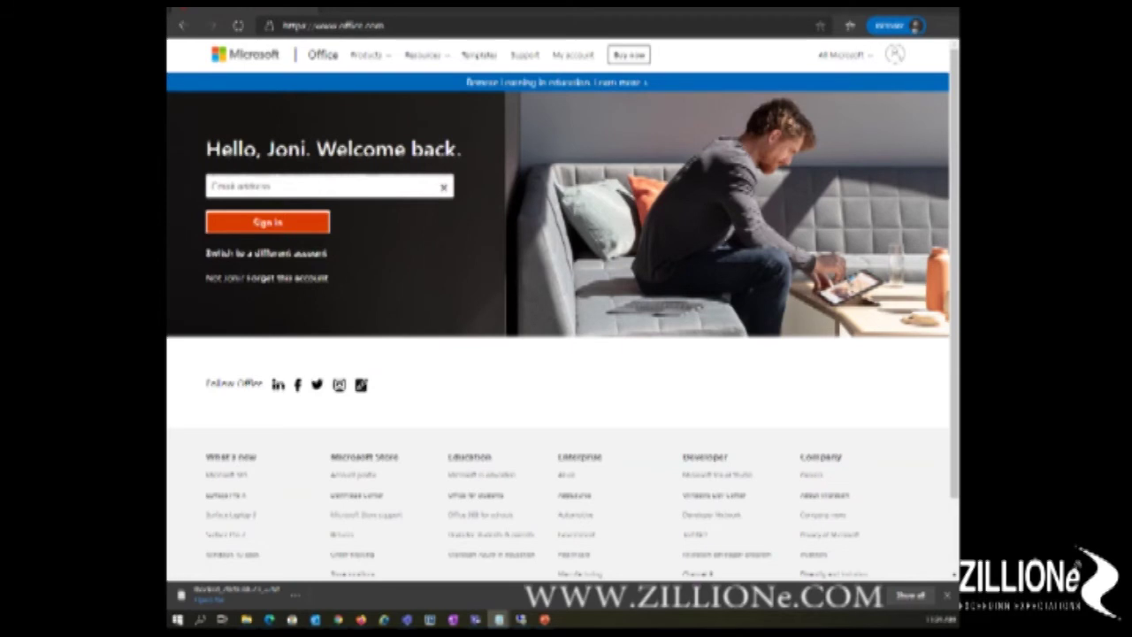
click(317, 184)
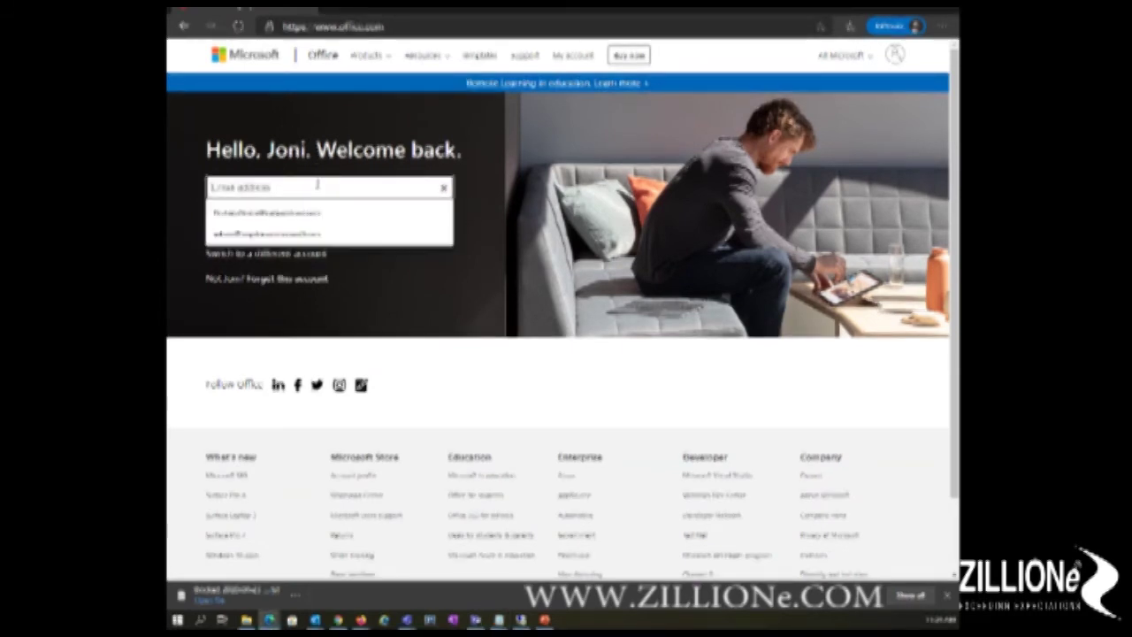
click(327, 213)
click(307, 222)
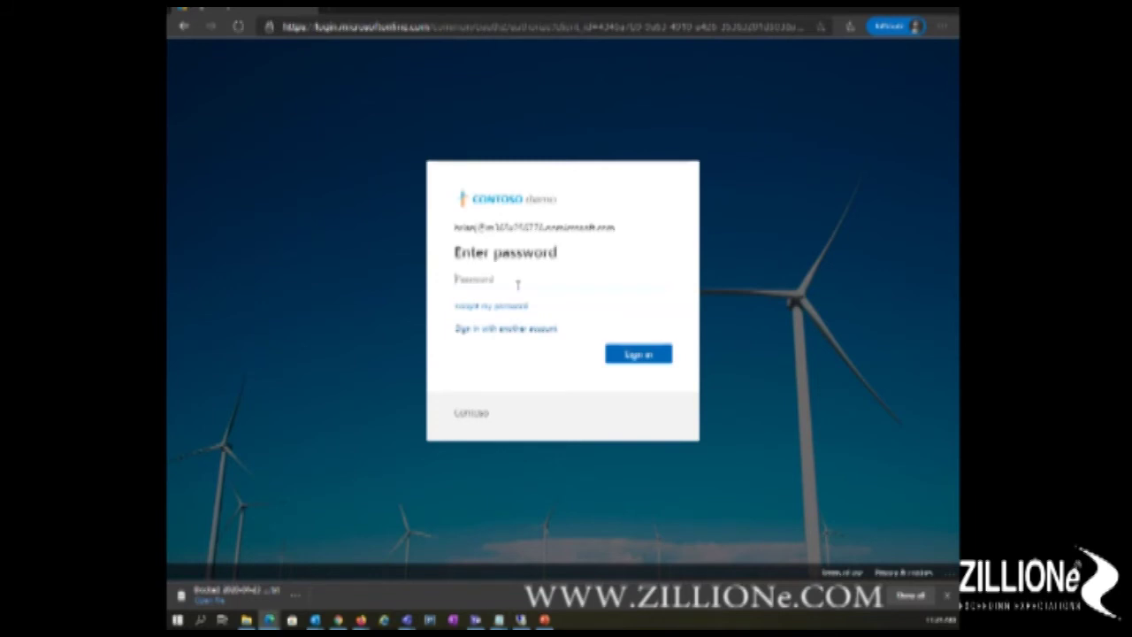
key(Return)
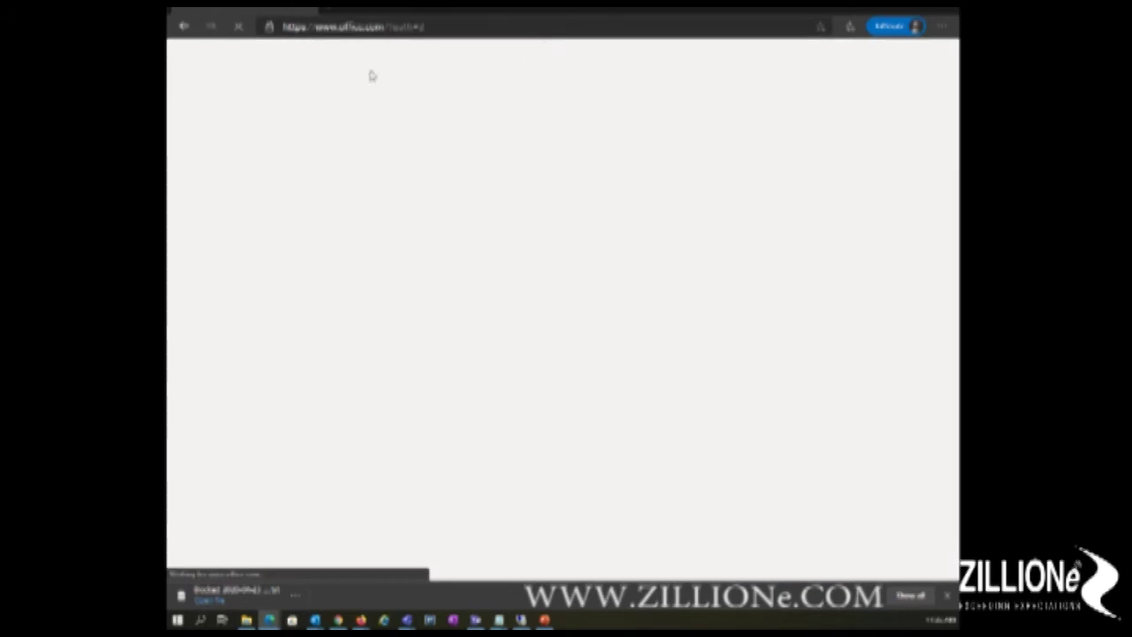
Step: Launch Outlook via Exchange Online and open the Activity policy match notification email
click(324, 152)
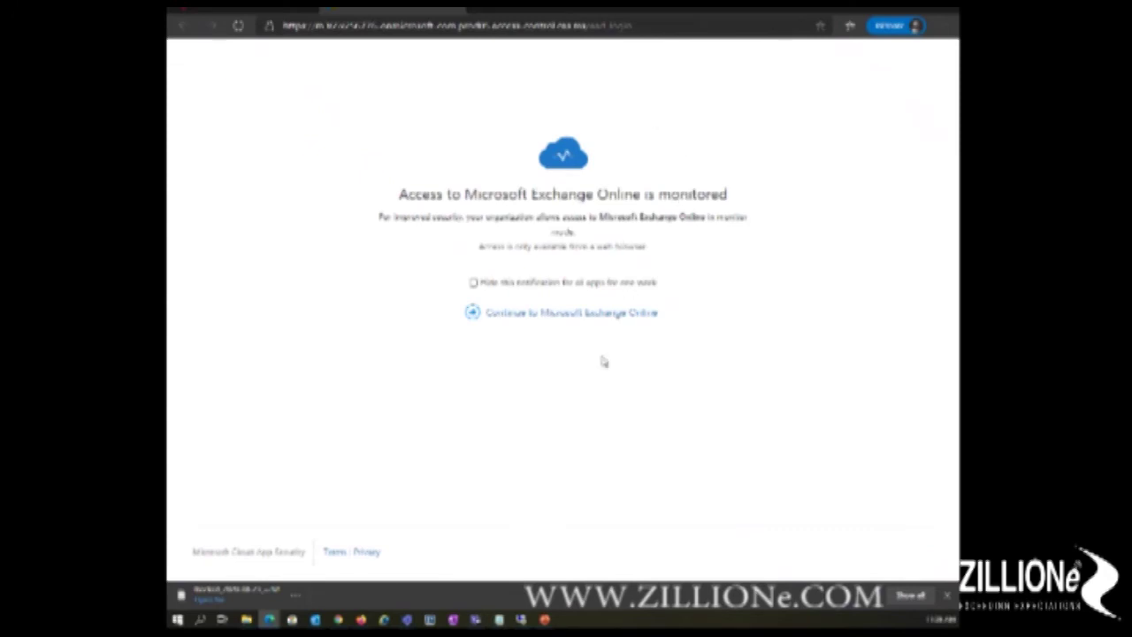
click(614, 316)
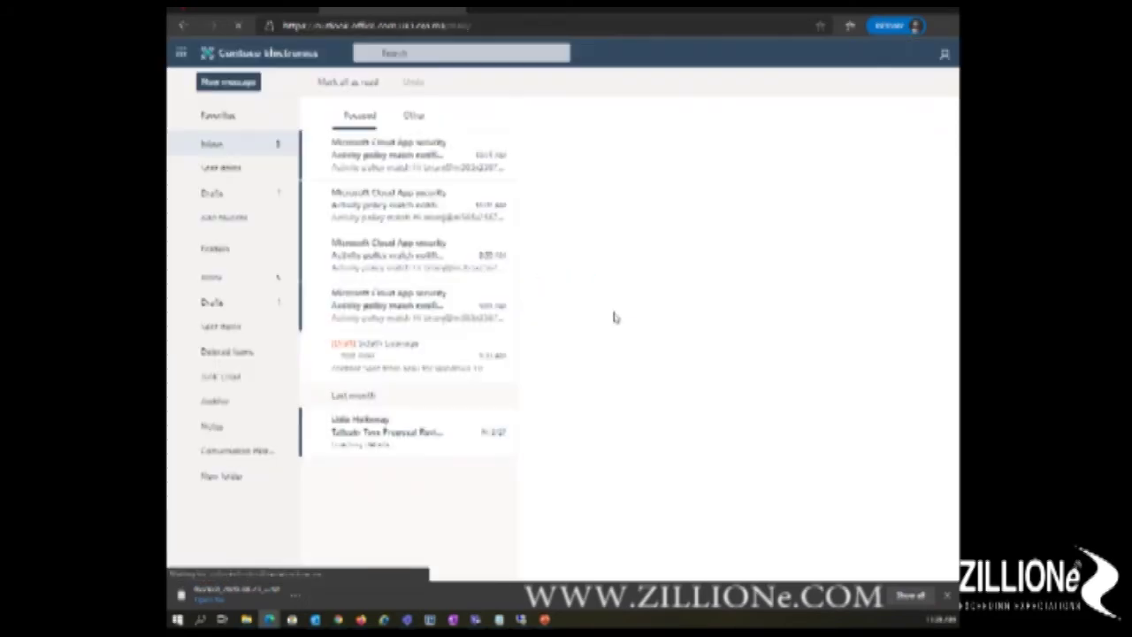
click(422, 308)
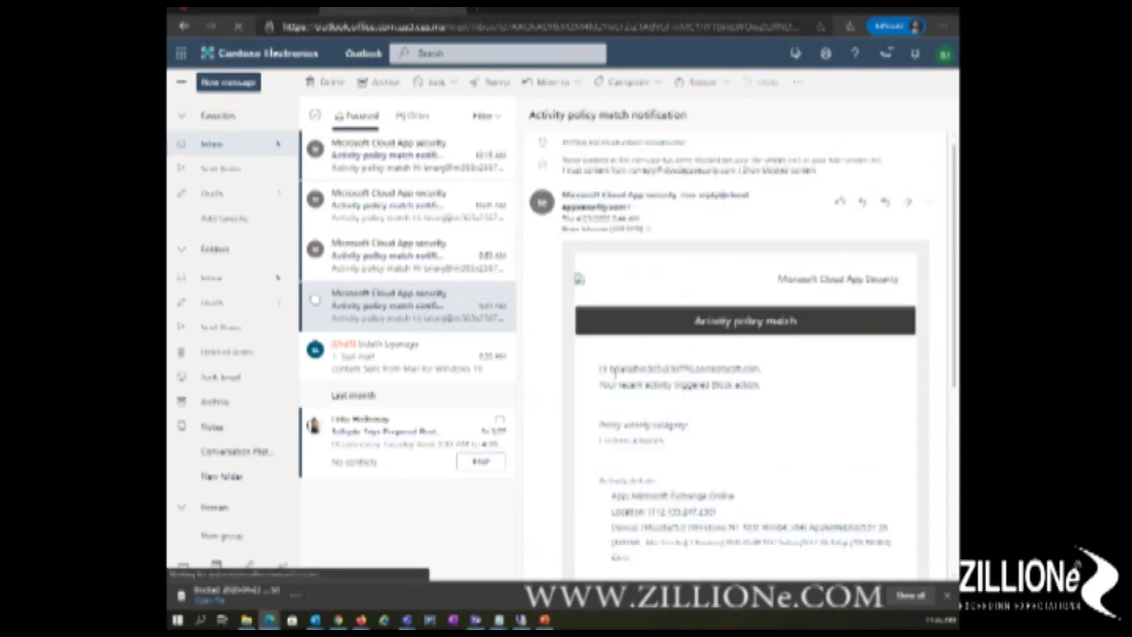
Step: Select the email's greeting lines and copy them, triggering the Action blocked notice
drag(602, 369, 758, 396)
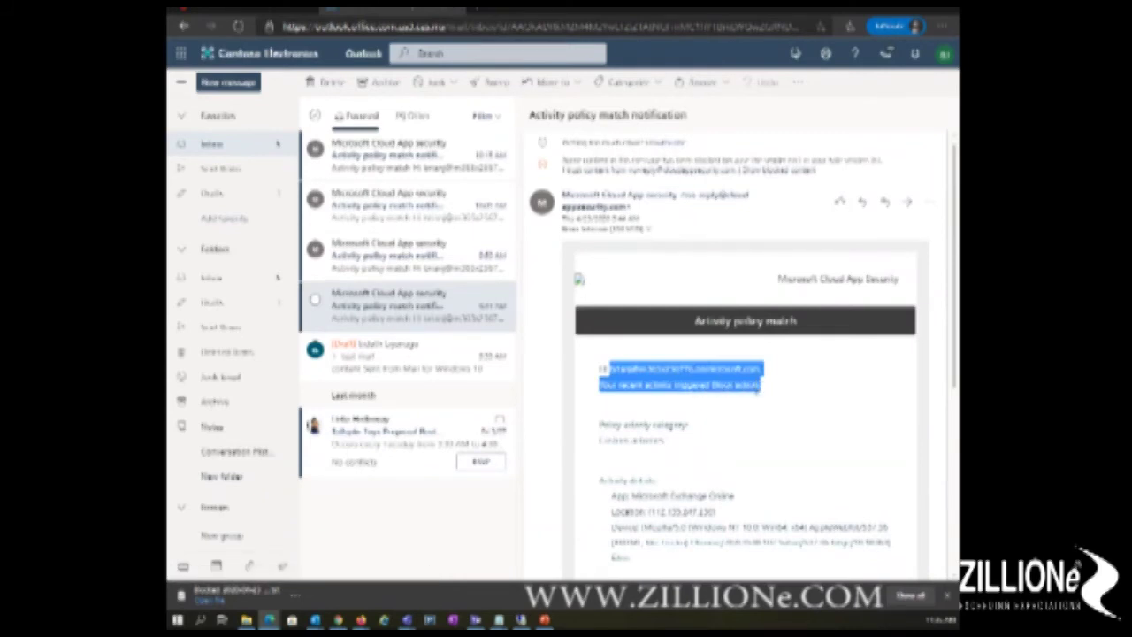
right_click(752, 398)
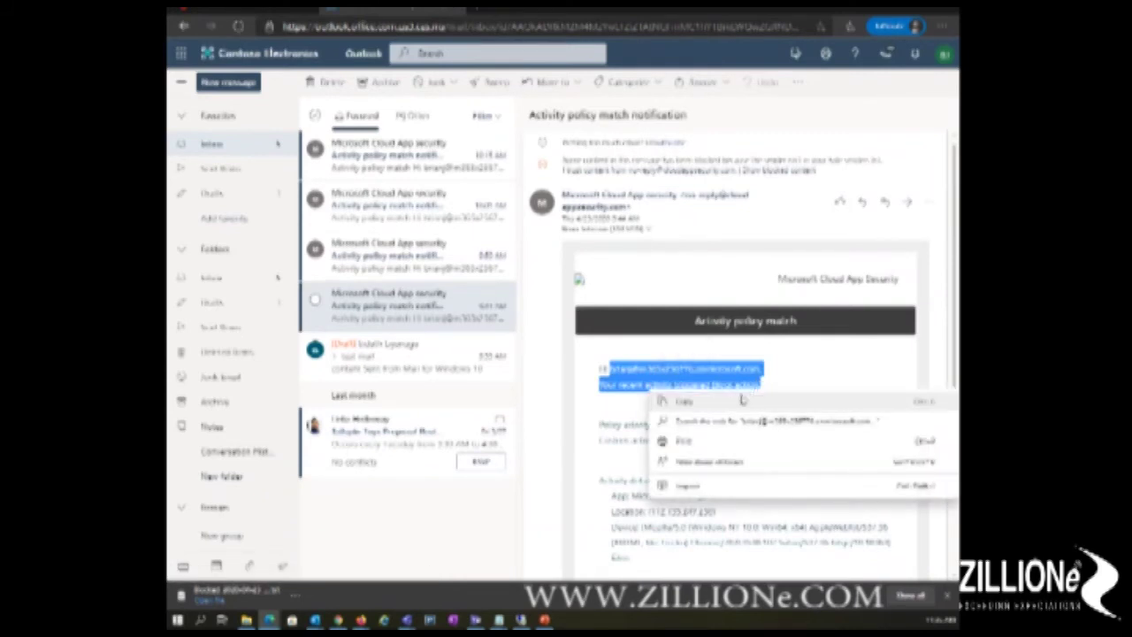
click(698, 404)
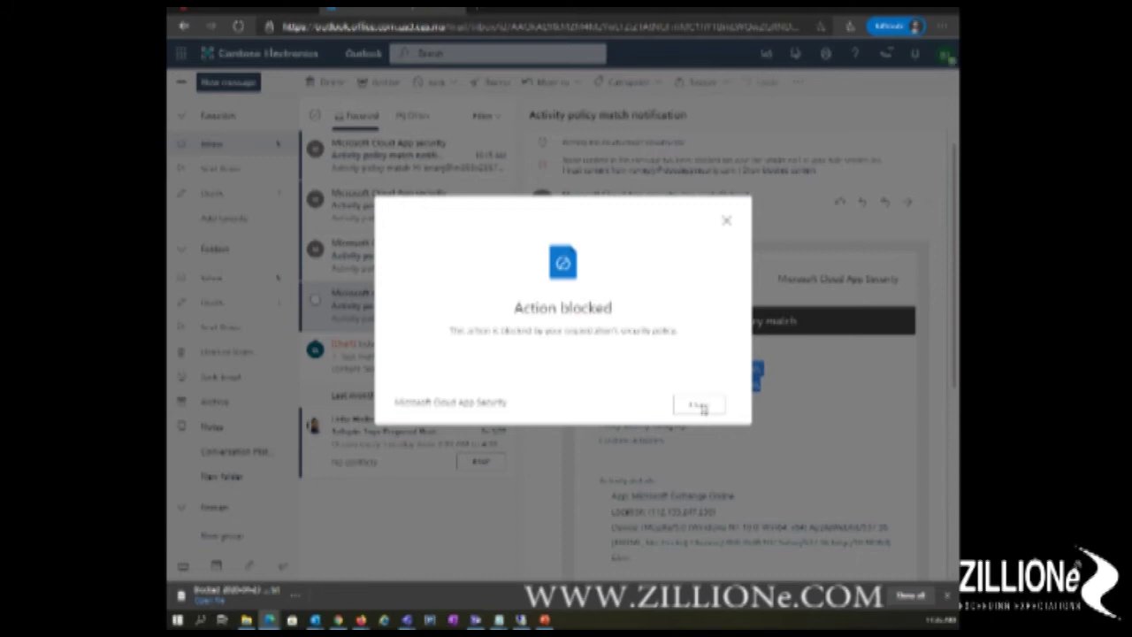
Step: Close the Action blocked notice
click(699, 406)
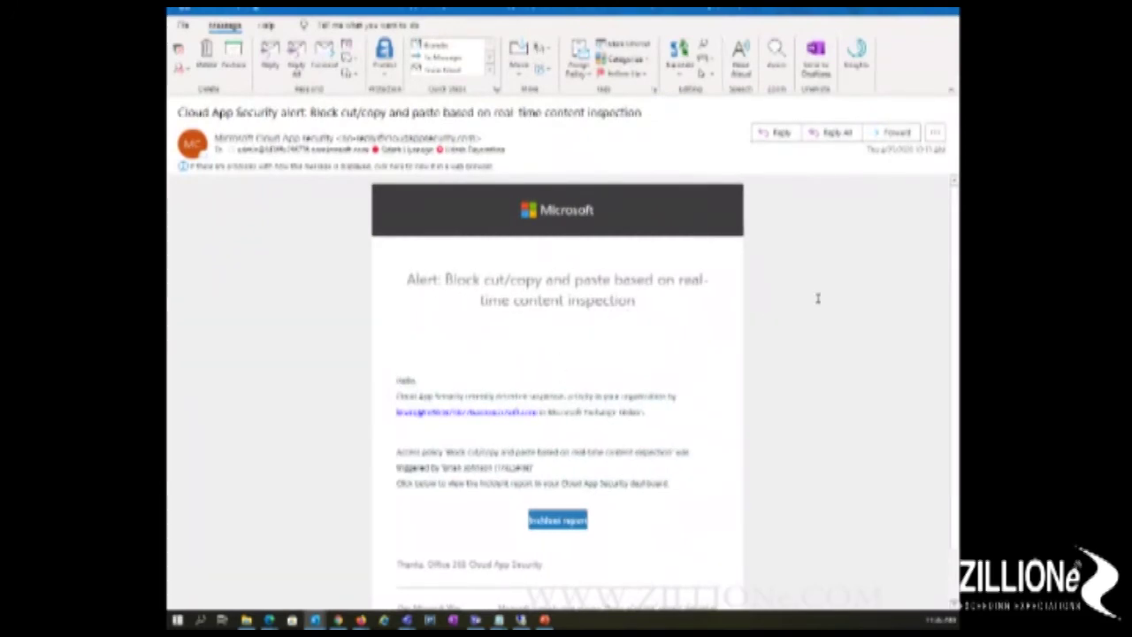
Step: Scroll through the cut/copy alert email, then show the desktop with Win+D
scroll(817, 298, down, 2)
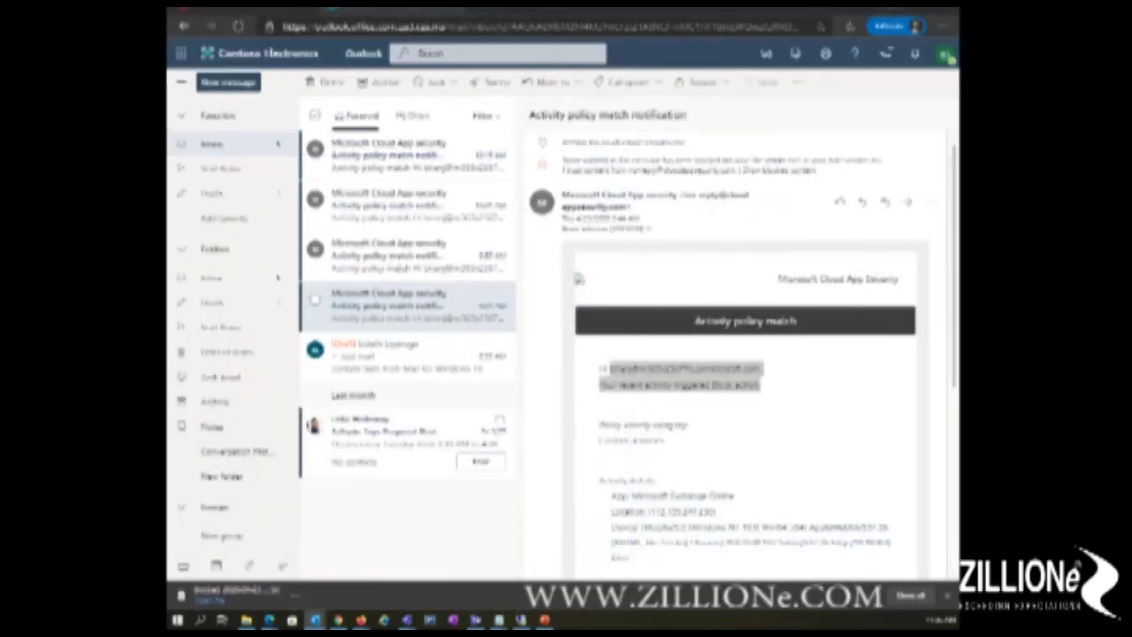
key(super+d)
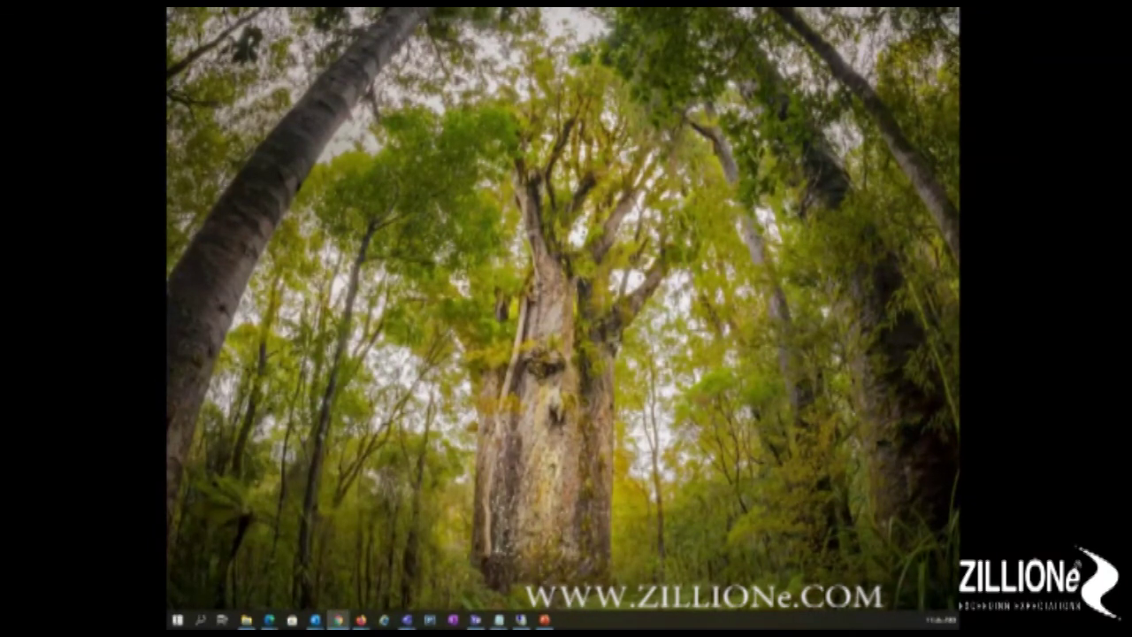
Step: Restore and maximize the admin browser window, then switch to the Cloud App Security tab
click(338, 619)
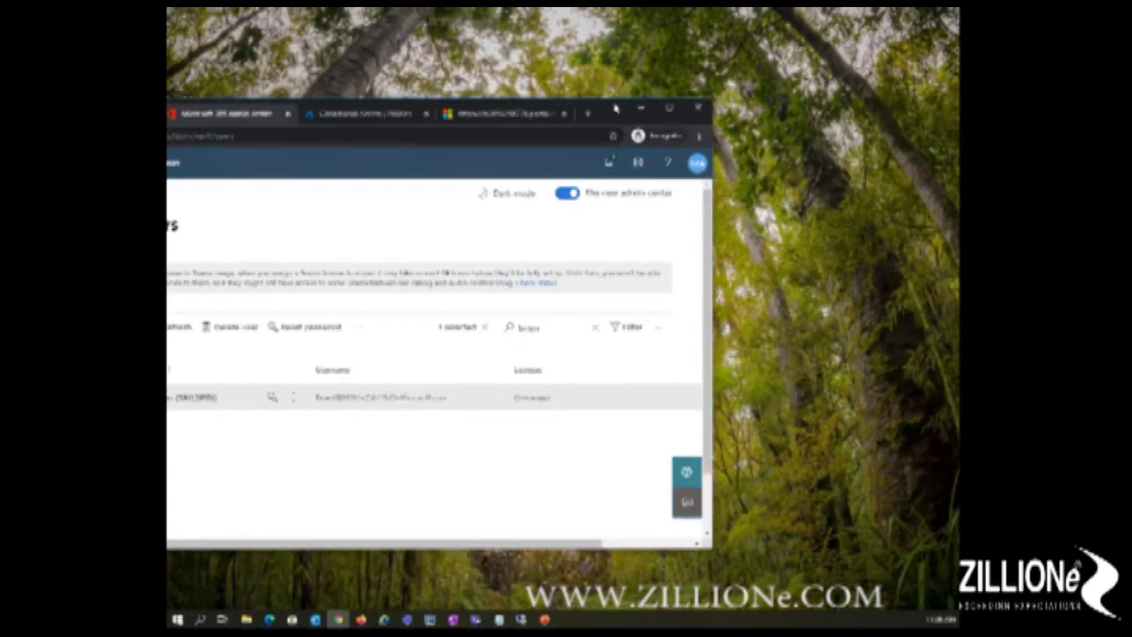
click(751, 103)
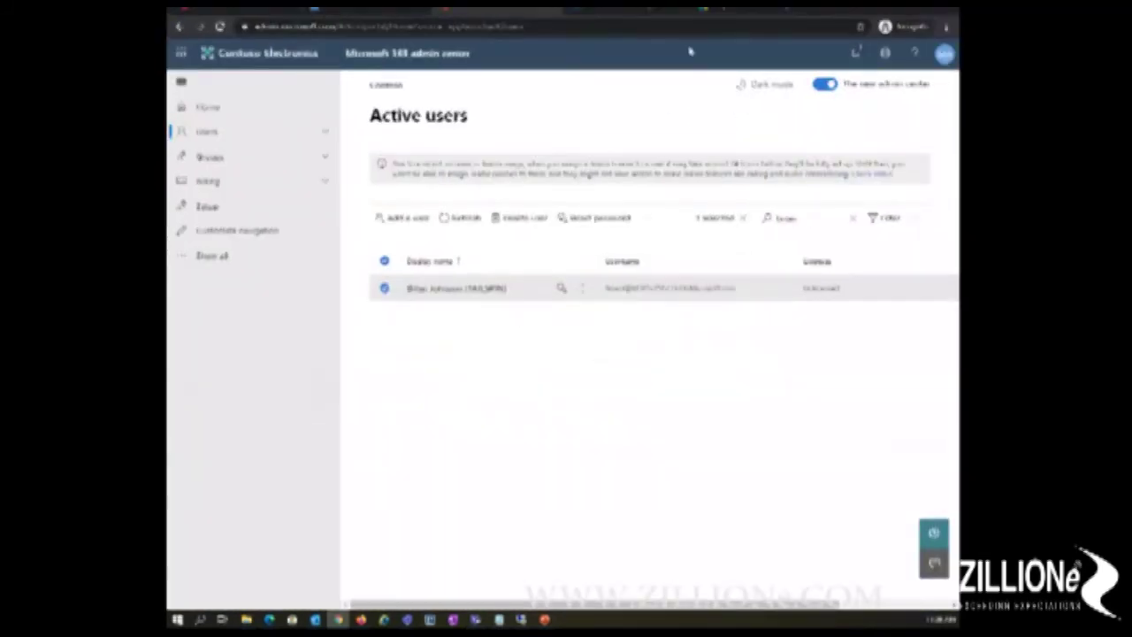
click(759, 10)
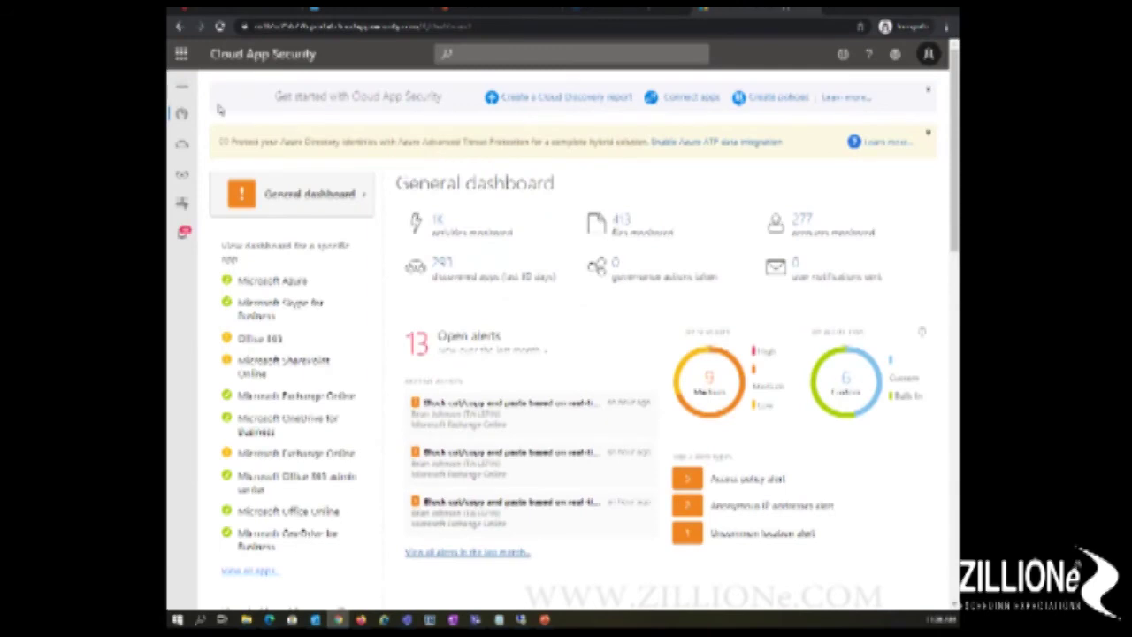
Step: On the Alerts page, browse the Policy filter list and close it without filtering
mouse_move(183, 212)
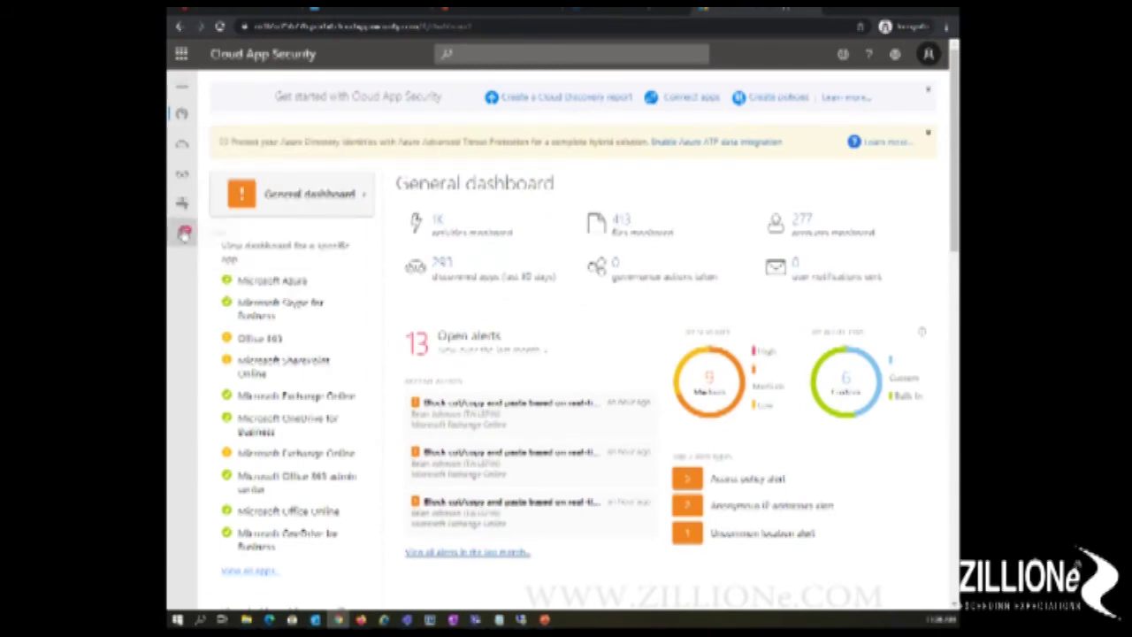
click(184, 231)
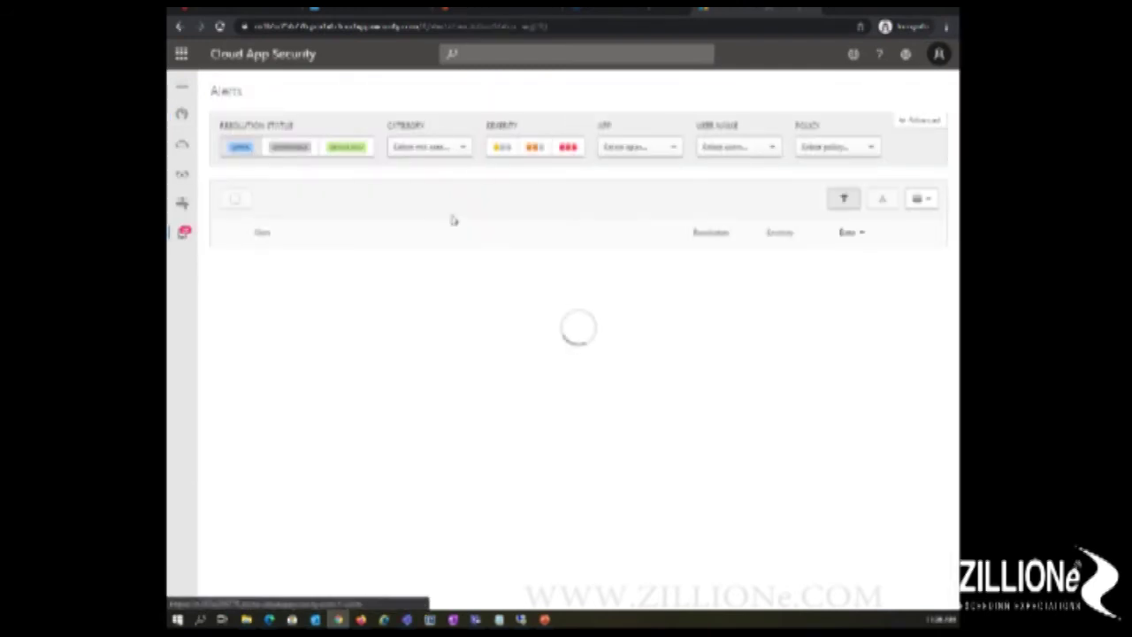
click(845, 148)
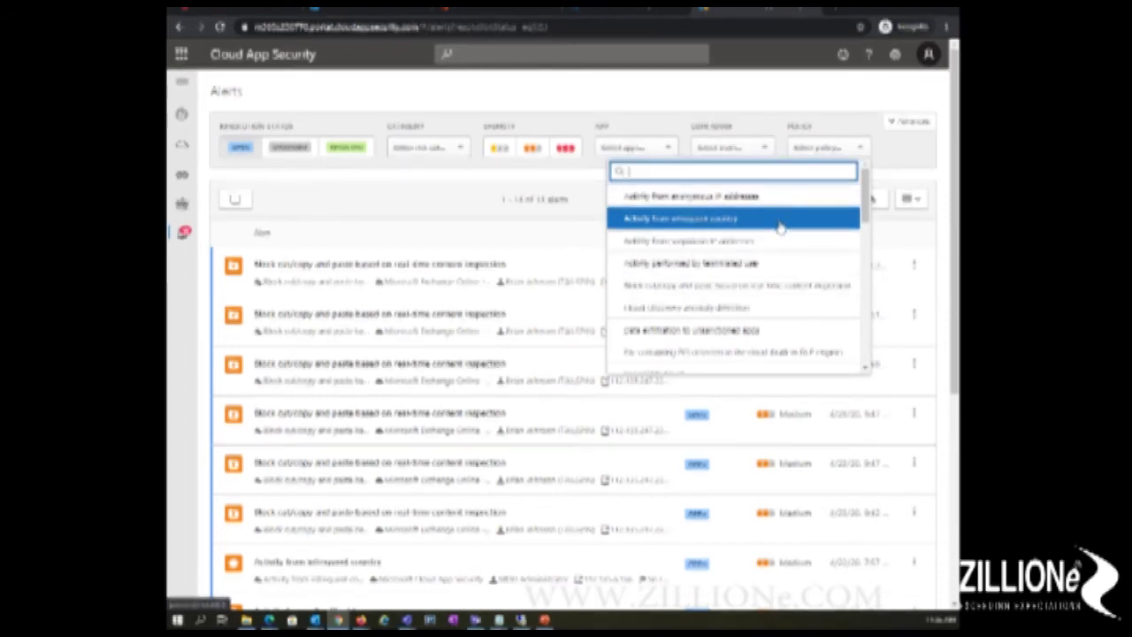
drag(862, 212, 867, 257)
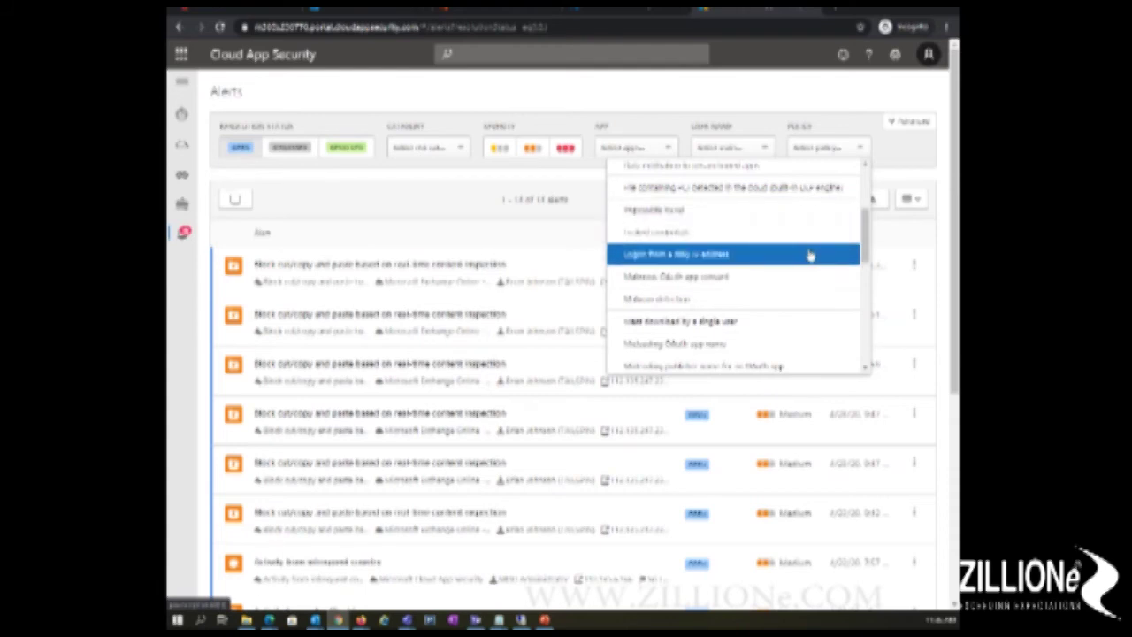
drag(866, 245, 872, 347)
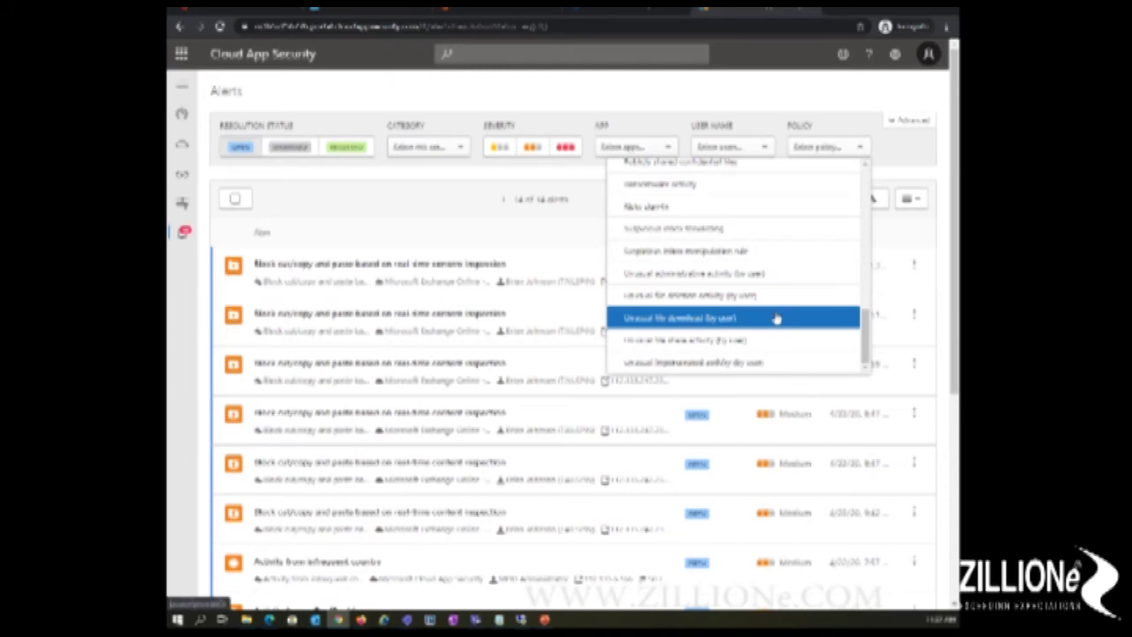
click(774, 318)
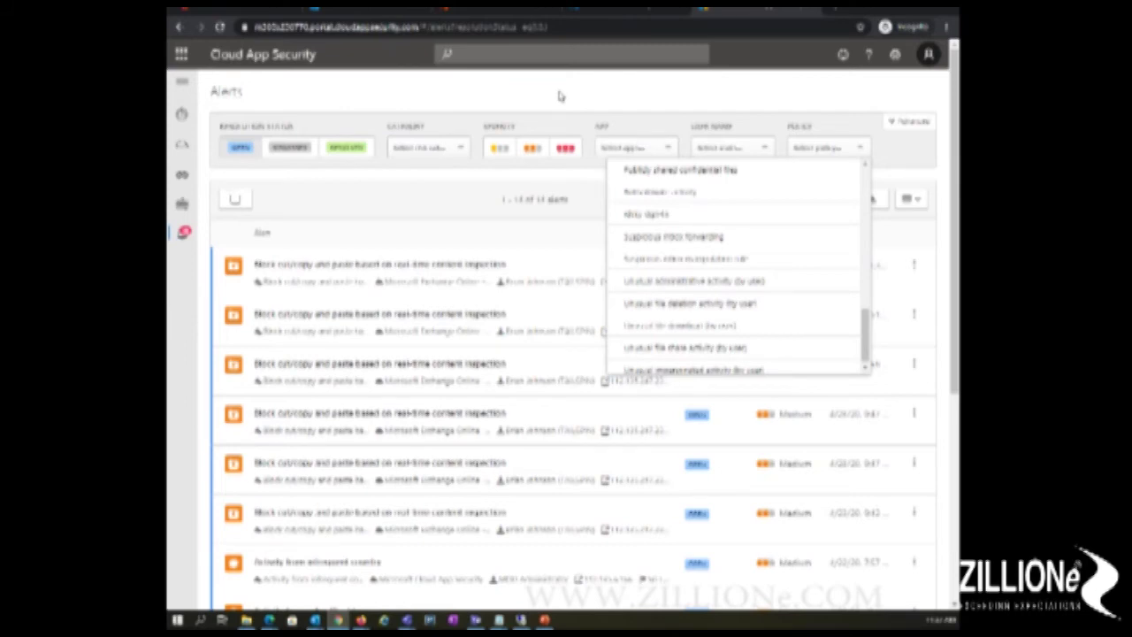
click(493, 92)
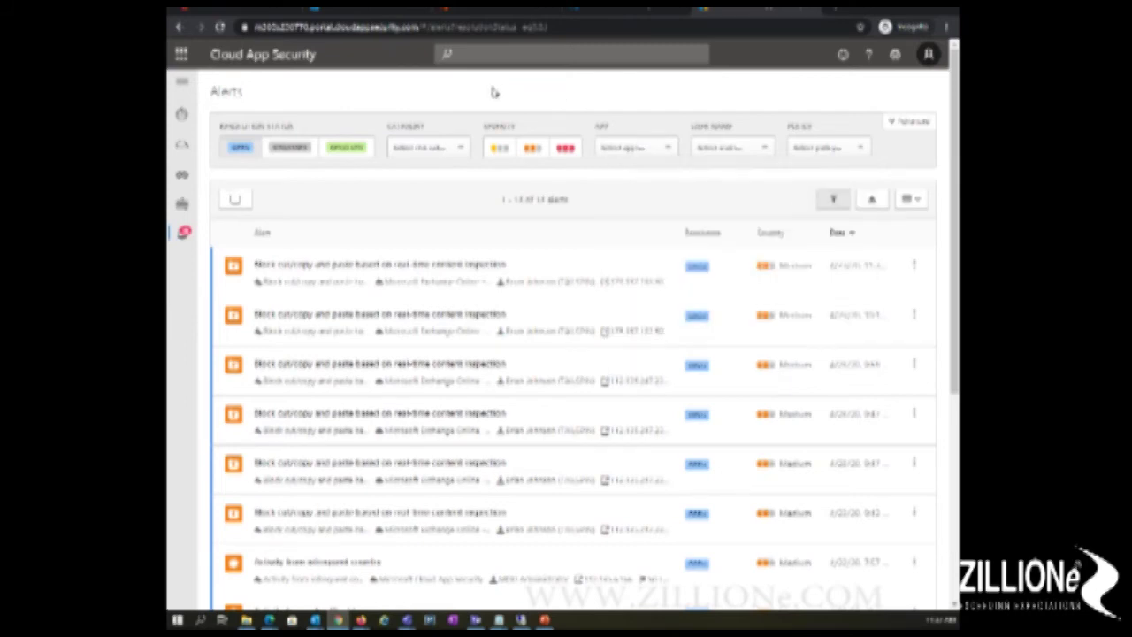
Step: Go to Discovered apps from the Discover menu
mouse_move(186, 149)
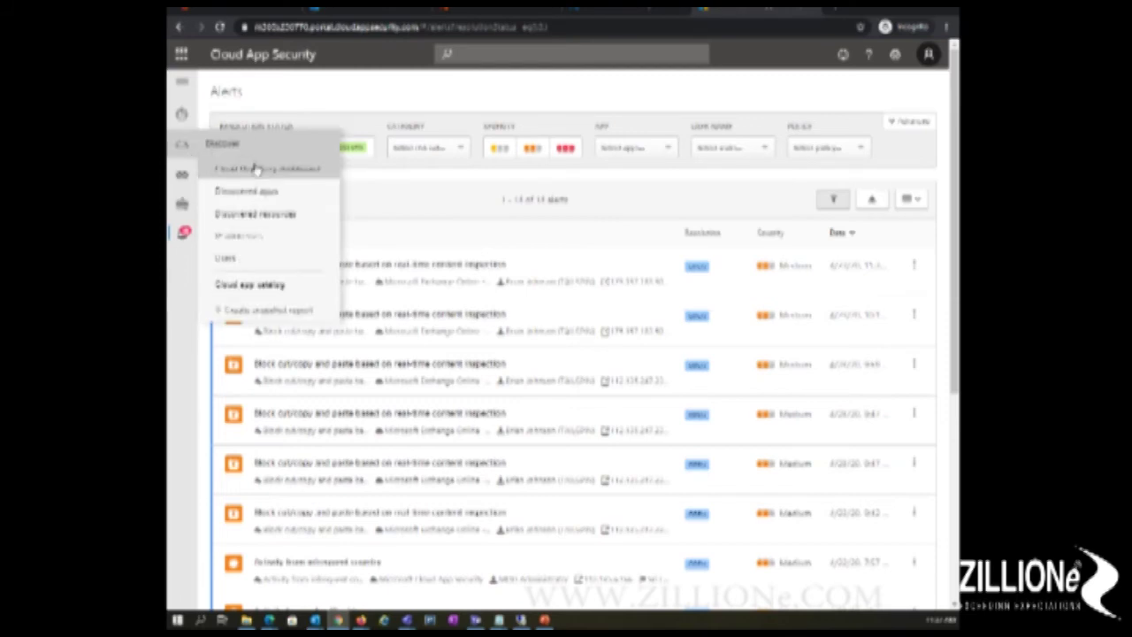
click(248, 191)
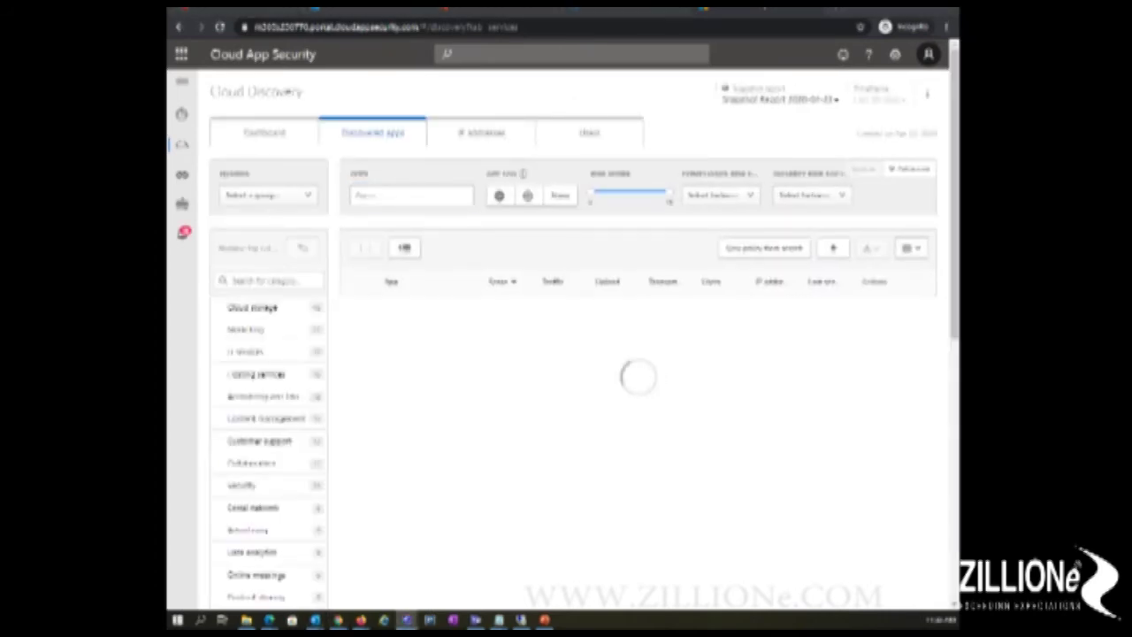
Step: Filter Discovered apps to the Cloud storage category and sort by Score ascending
click(226, 352)
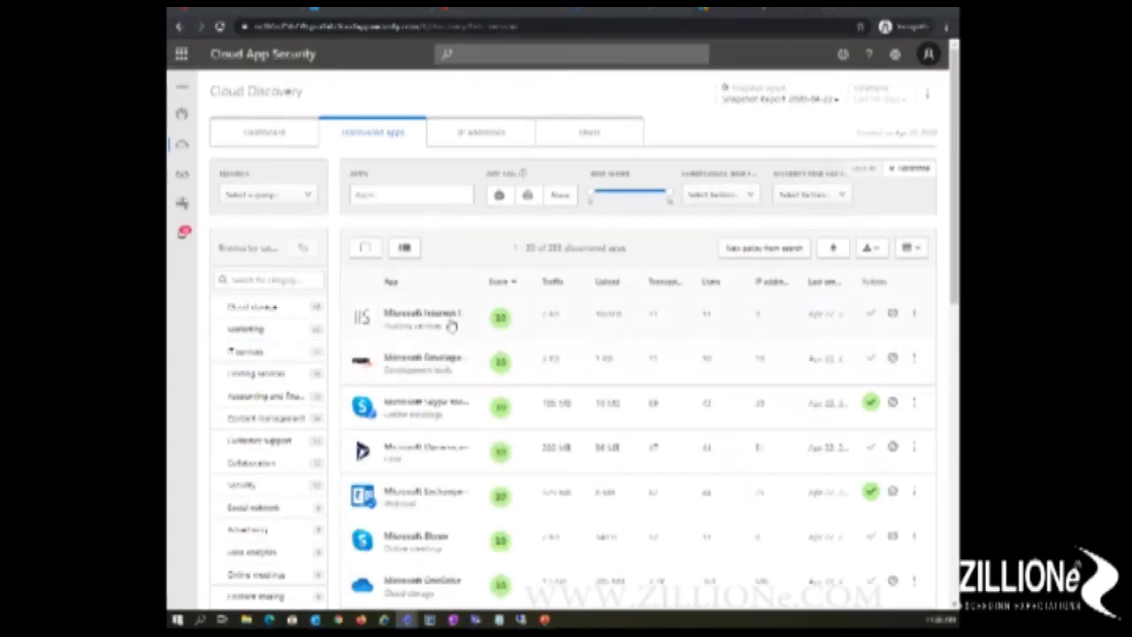
click(276, 317)
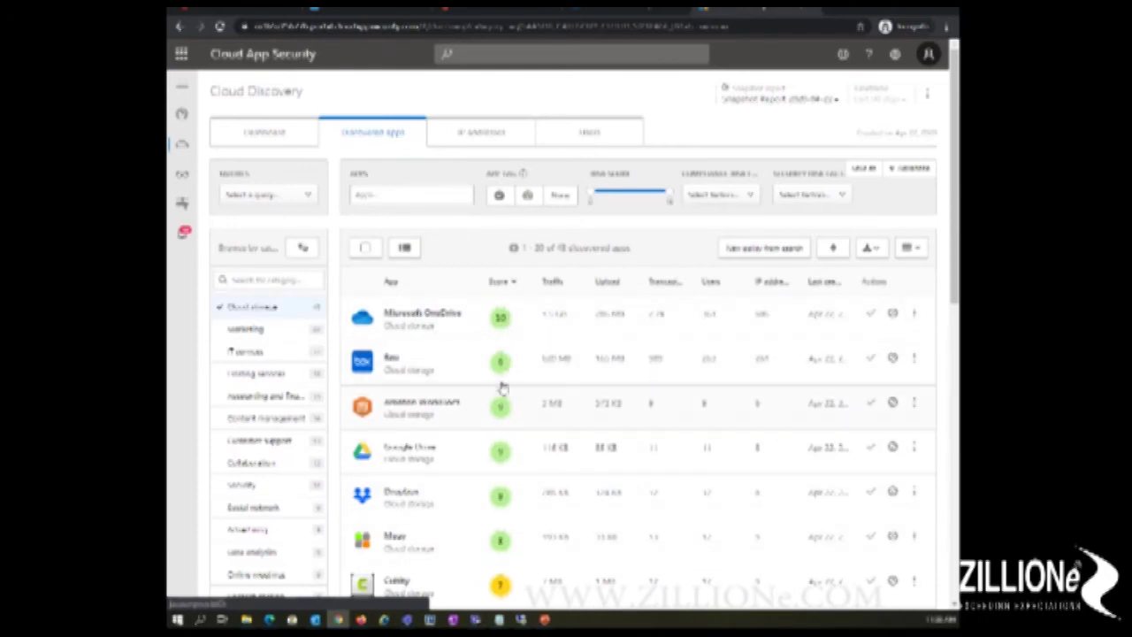
click(511, 283)
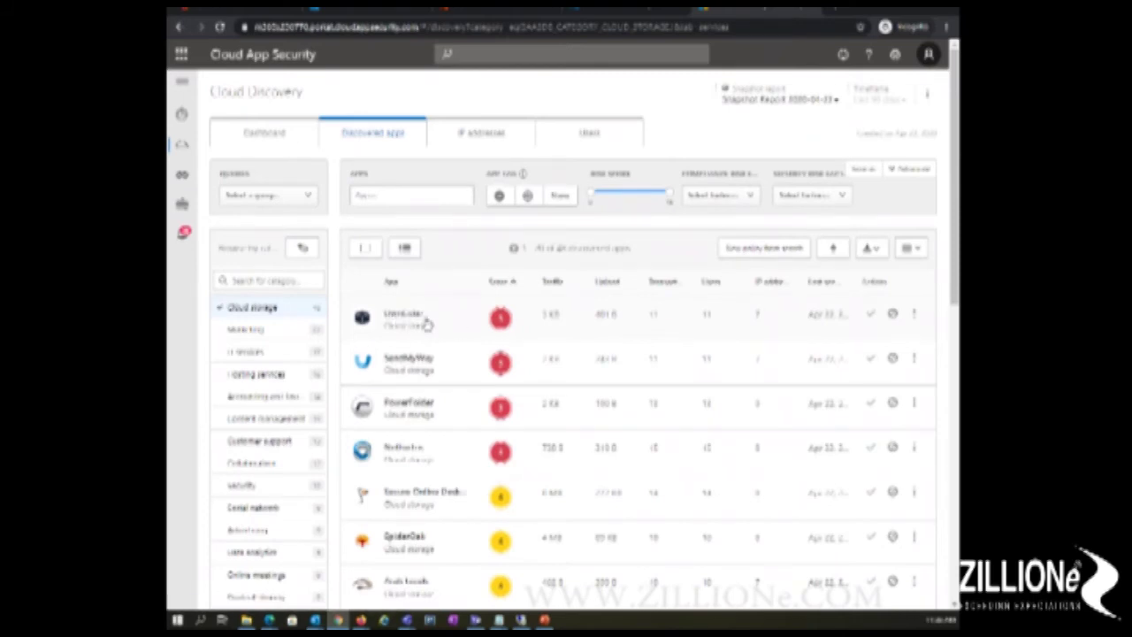
Step: Open the details page of the top-listed cloud storage app
click(414, 317)
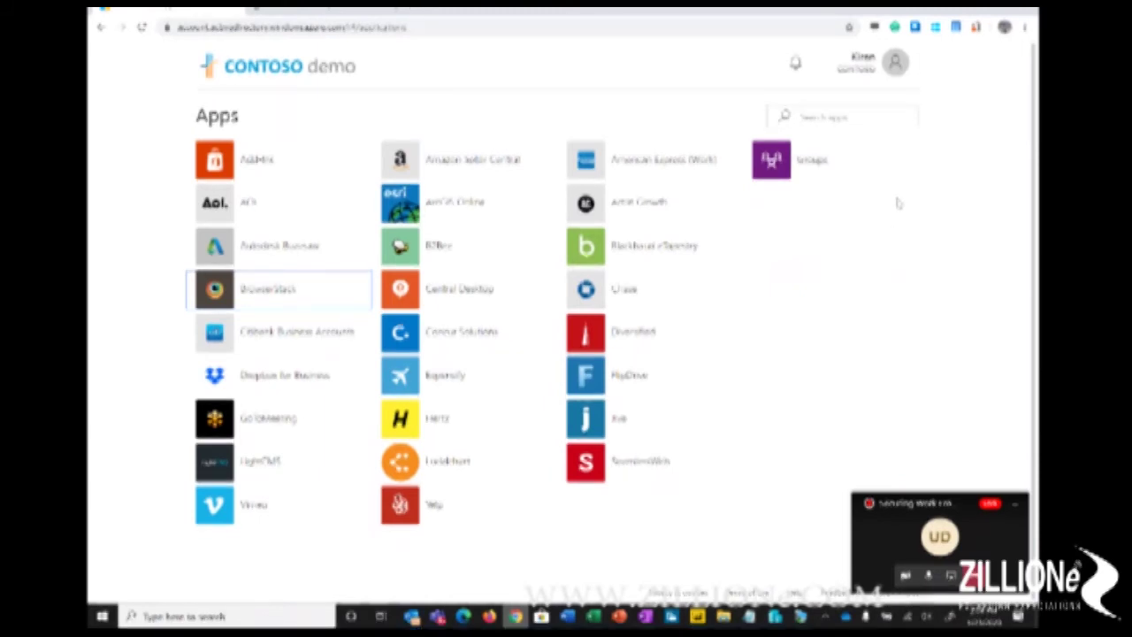
click(297, 13)
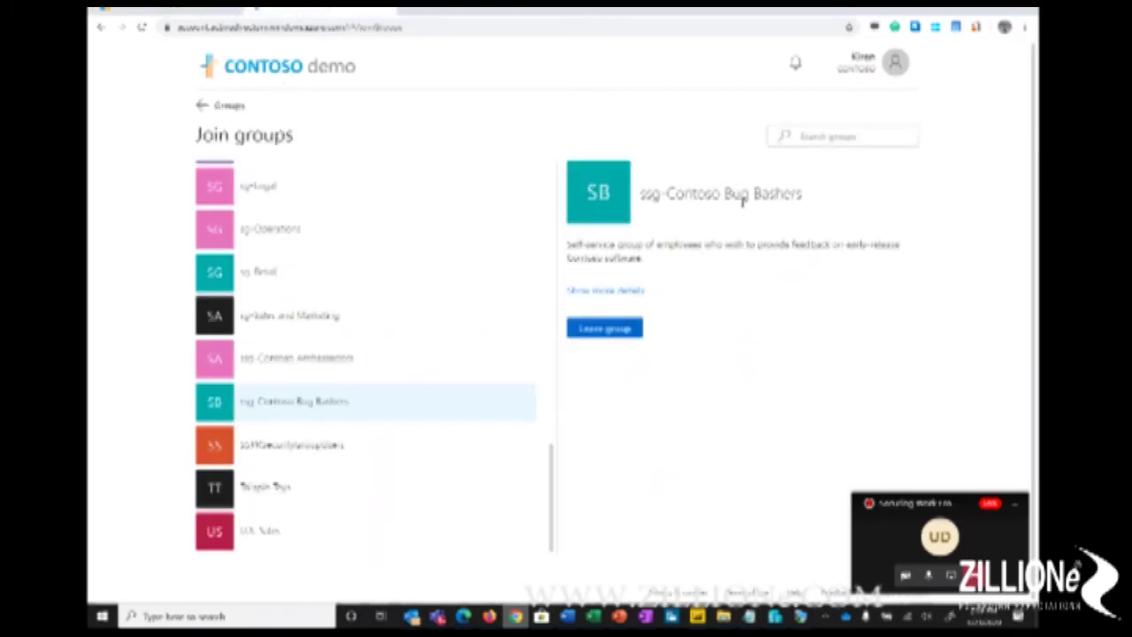
click(191, 11)
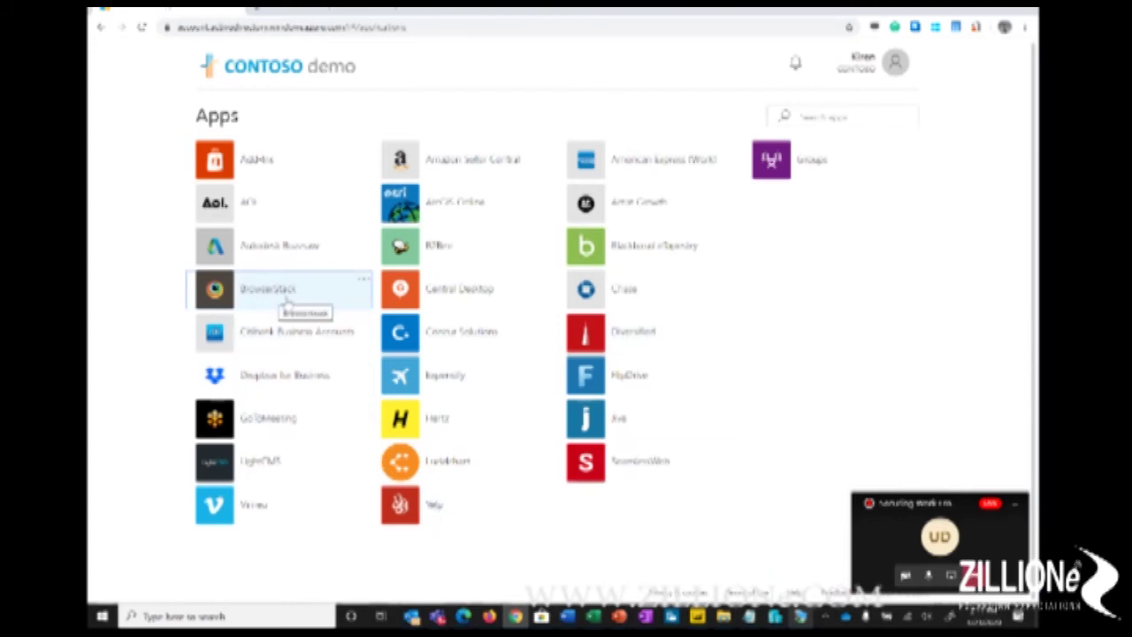
Step: Open BrowserStack Live, then return to My Apps, reload the list and launch Salesforce
click(262, 294)
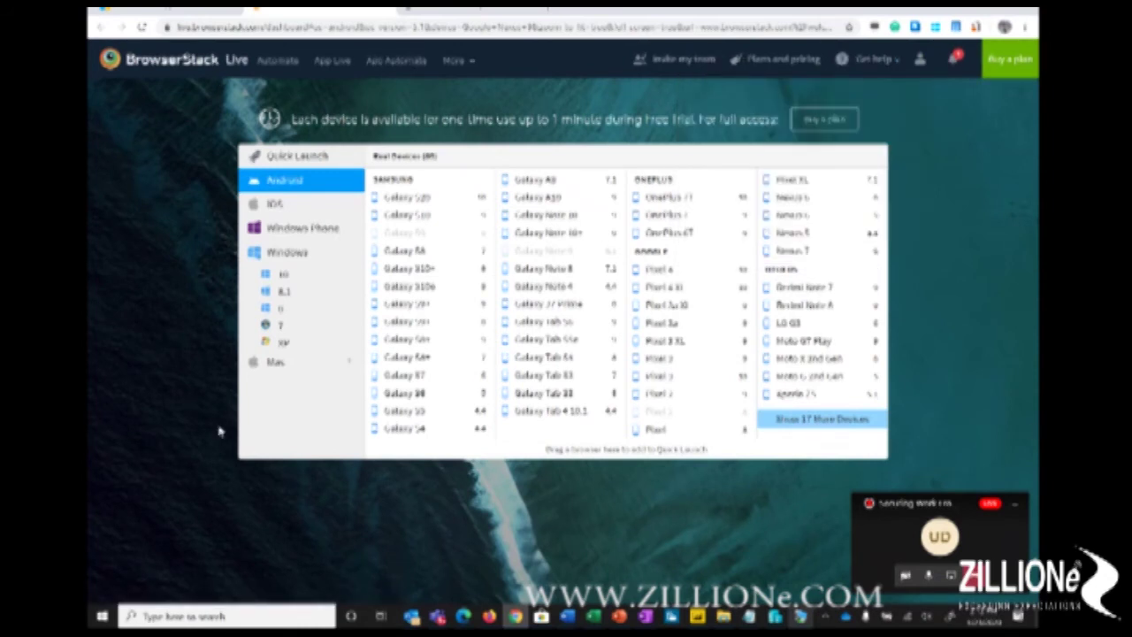
click(158, 15)
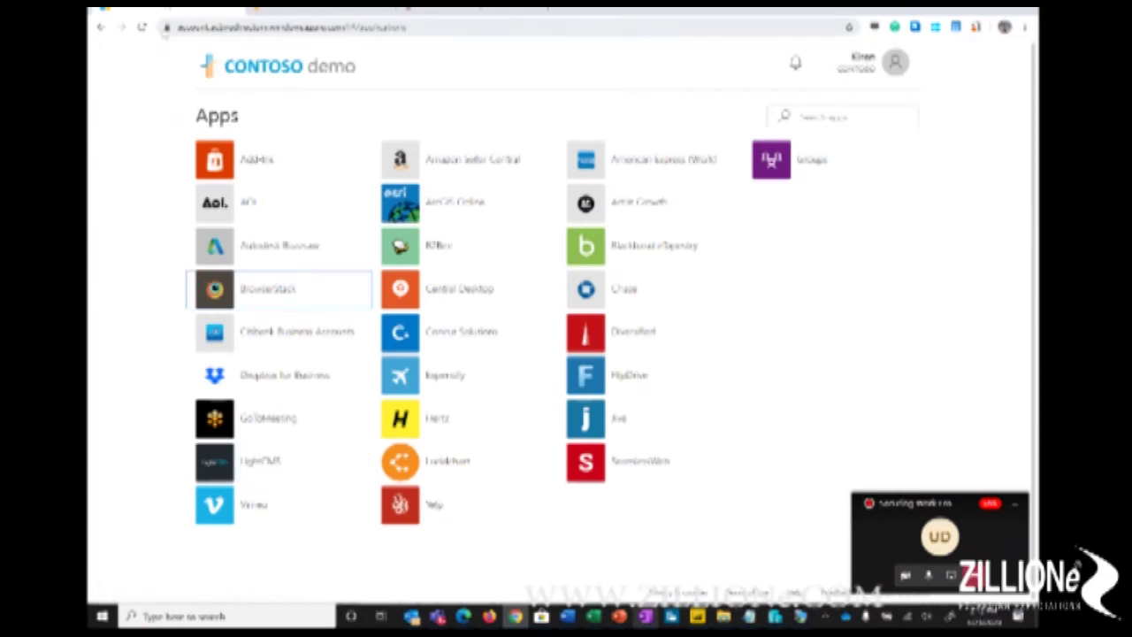
click(143, 28)
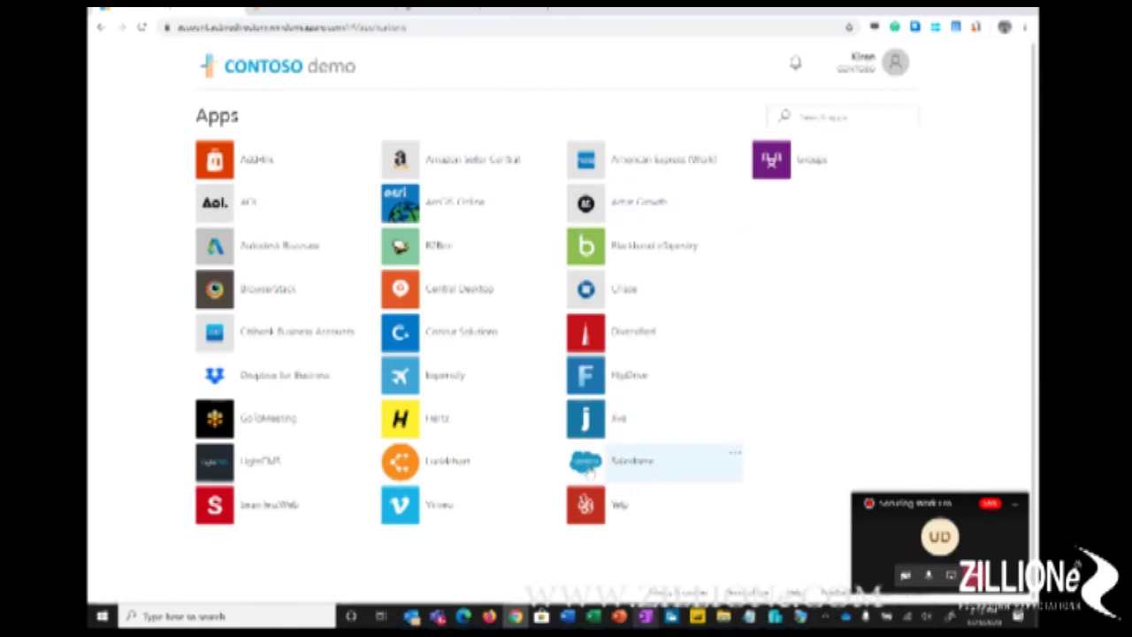
click(588, 465)
Step: Launch Salesforce via single sign-on and submit the texted verification code
click(604, 465)
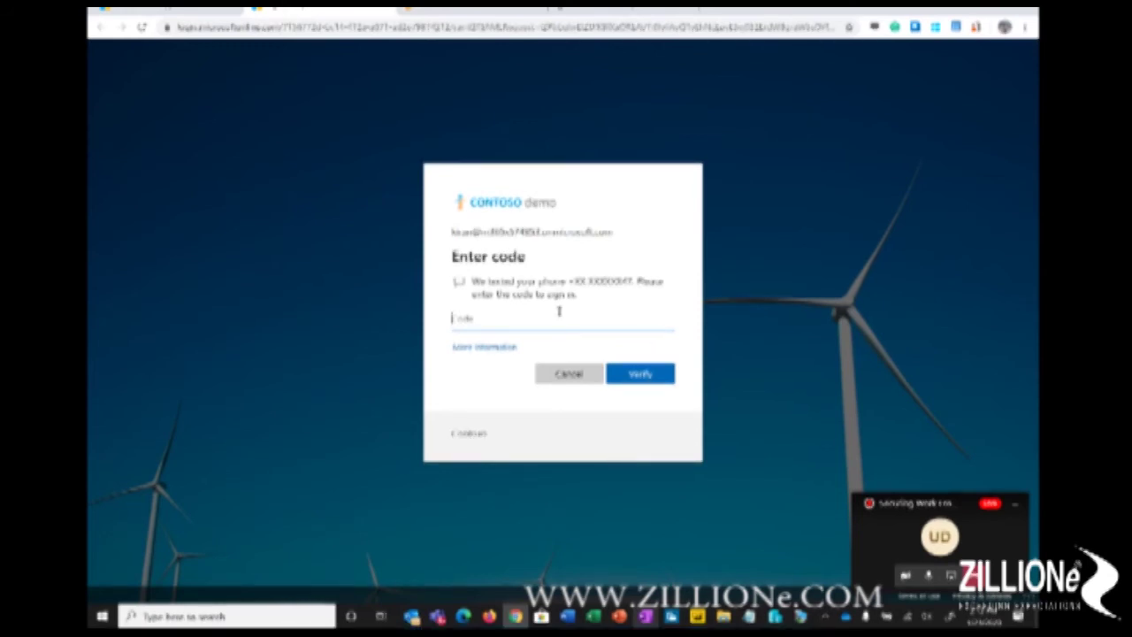
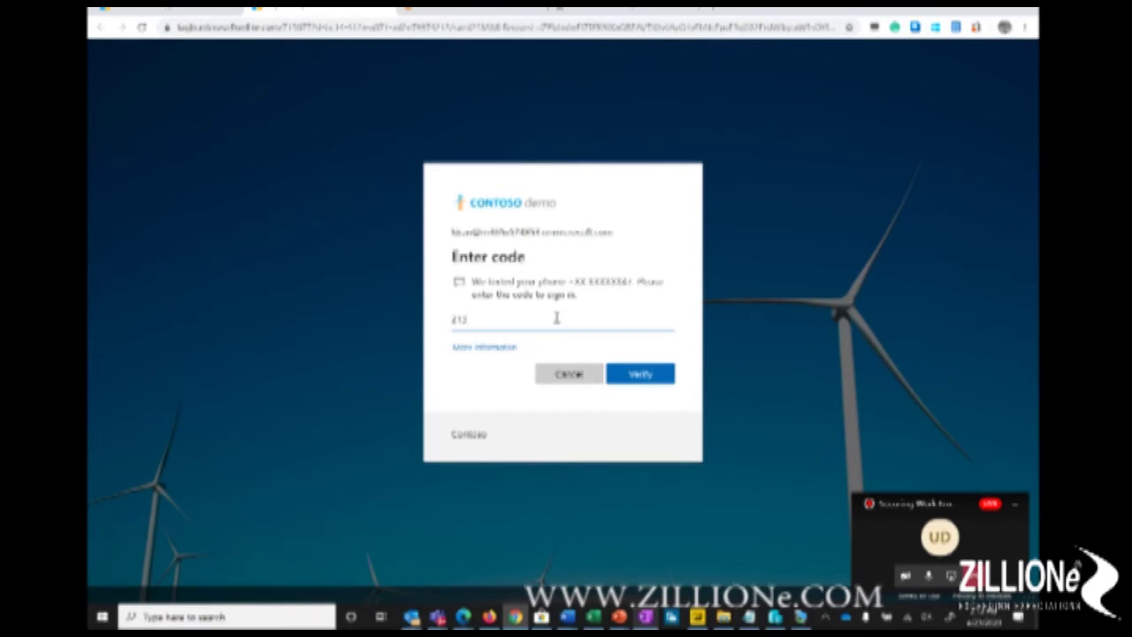
click(644, 375)
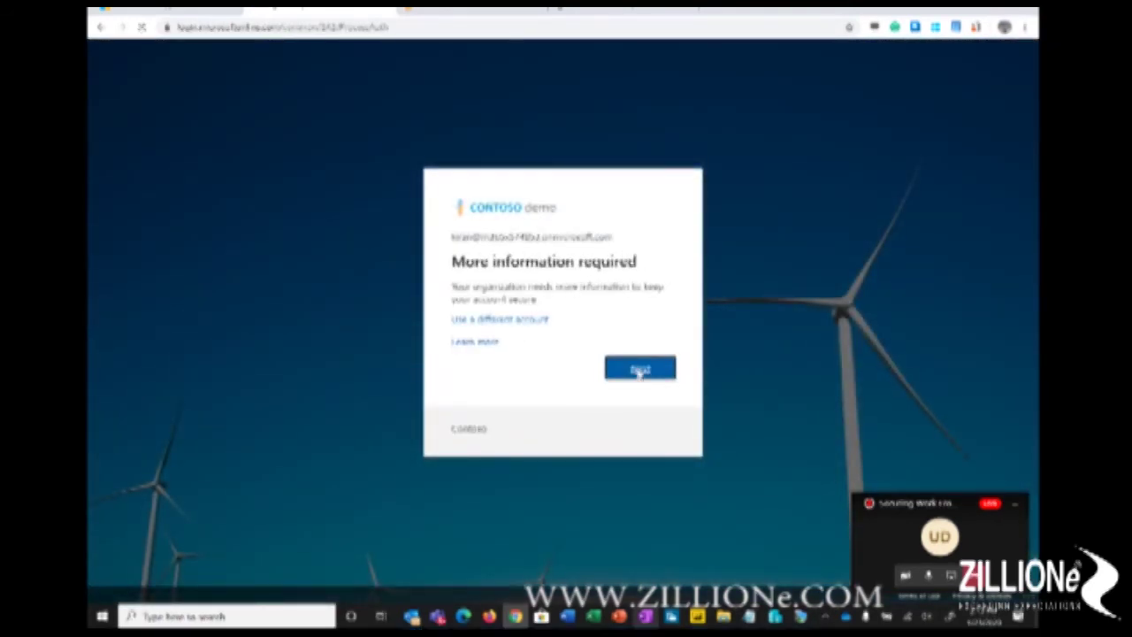
Step: Continue past the information prompt and choose to re-enter the current password
click(635, 366)
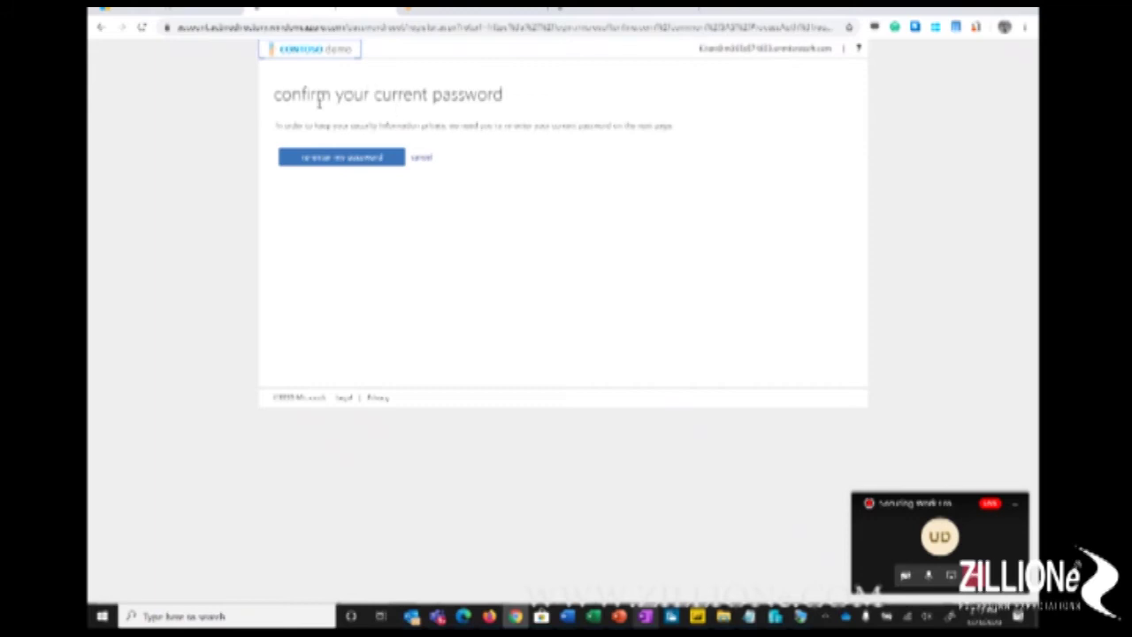
drag(294, 94, 504, 95)
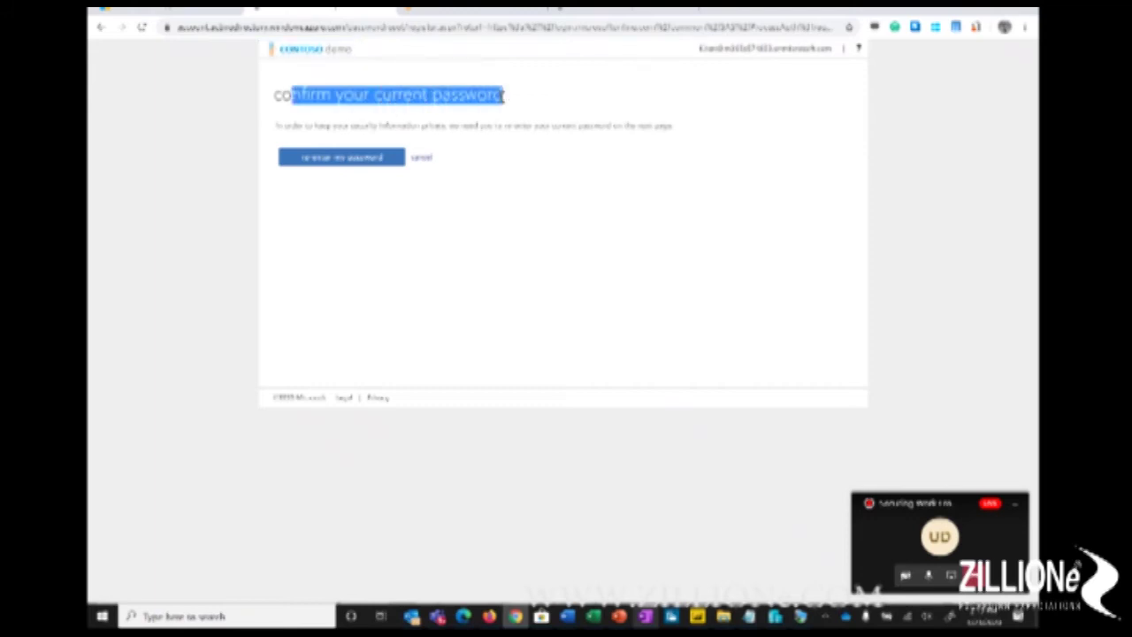
click(564, 184)
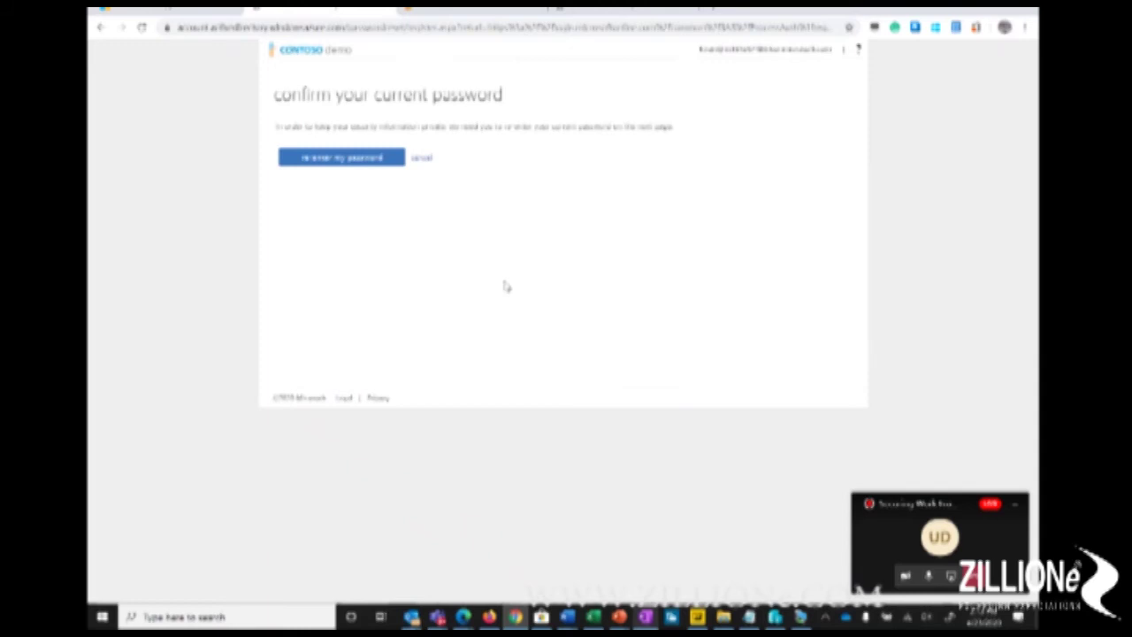
click(360, 161)
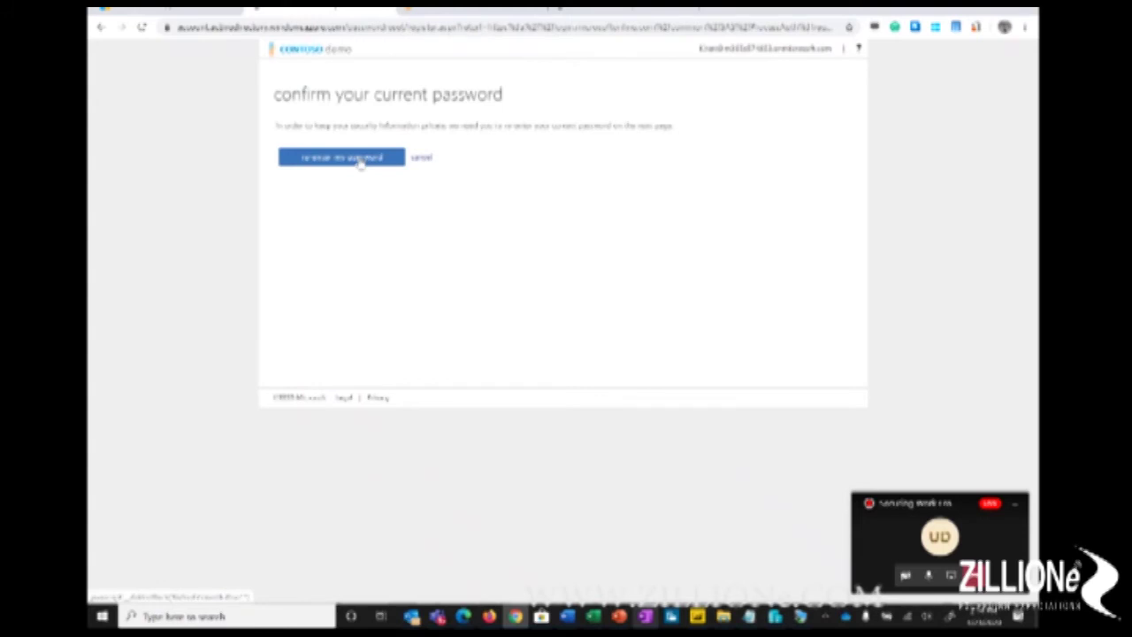
click(360, 163)
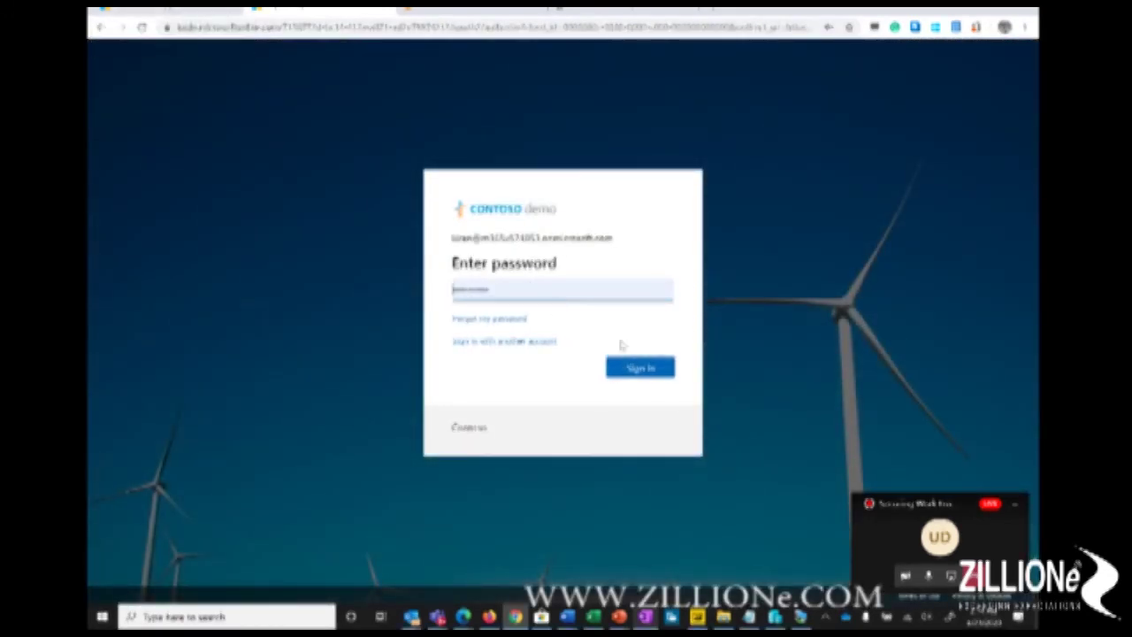
Step: Enter the account password and sign in to return to the Contoso demo Apps page
click(540, 289)
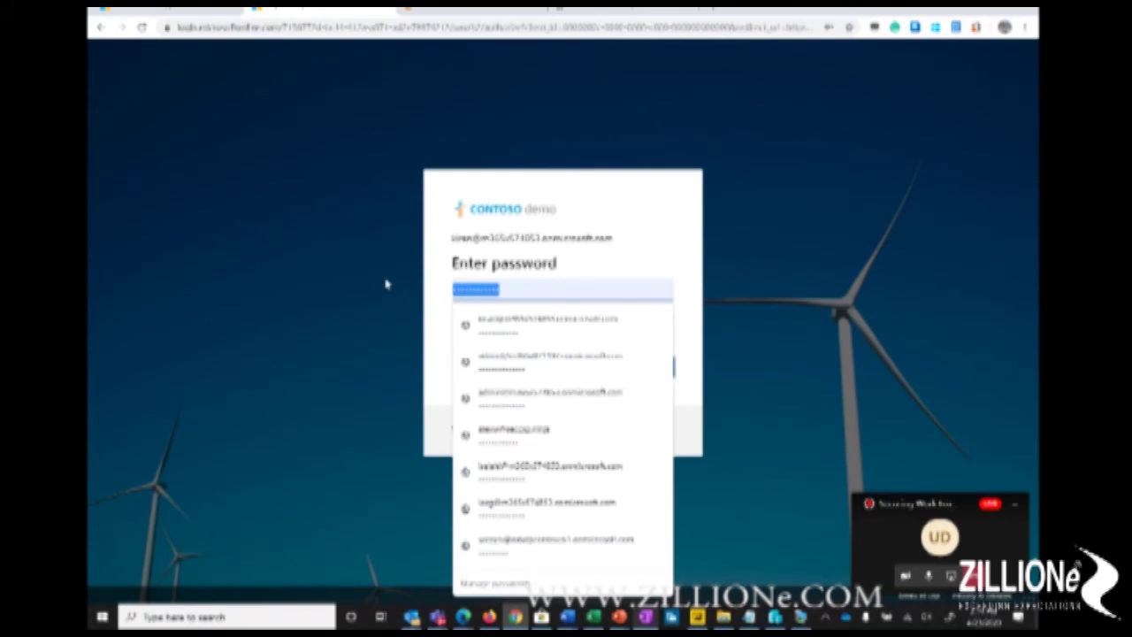
text(************)
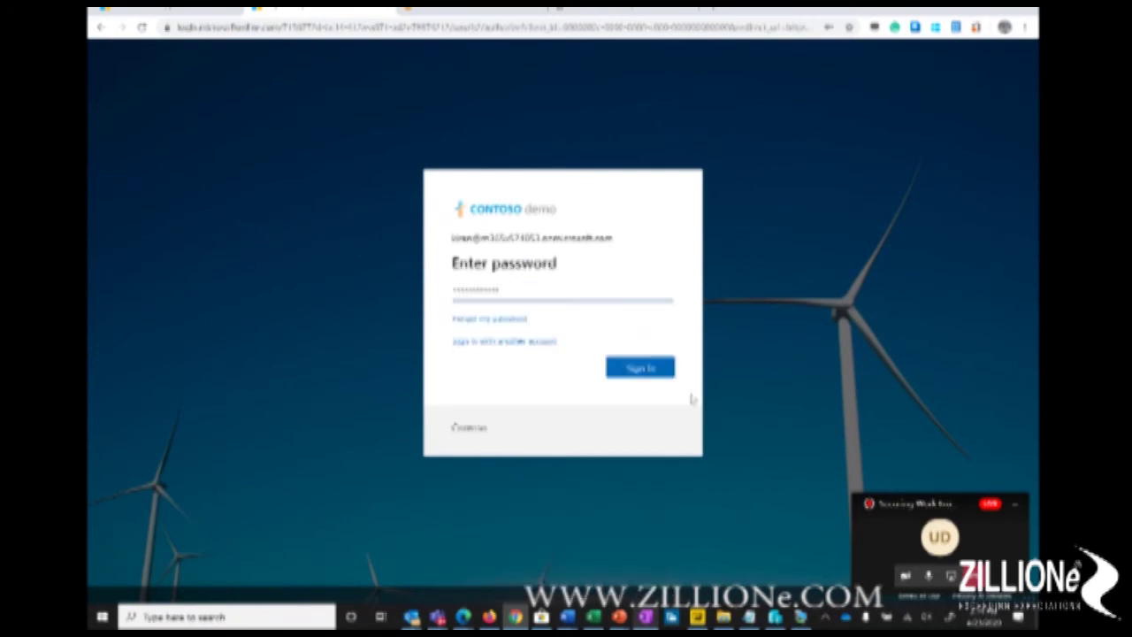
click(640, 370)
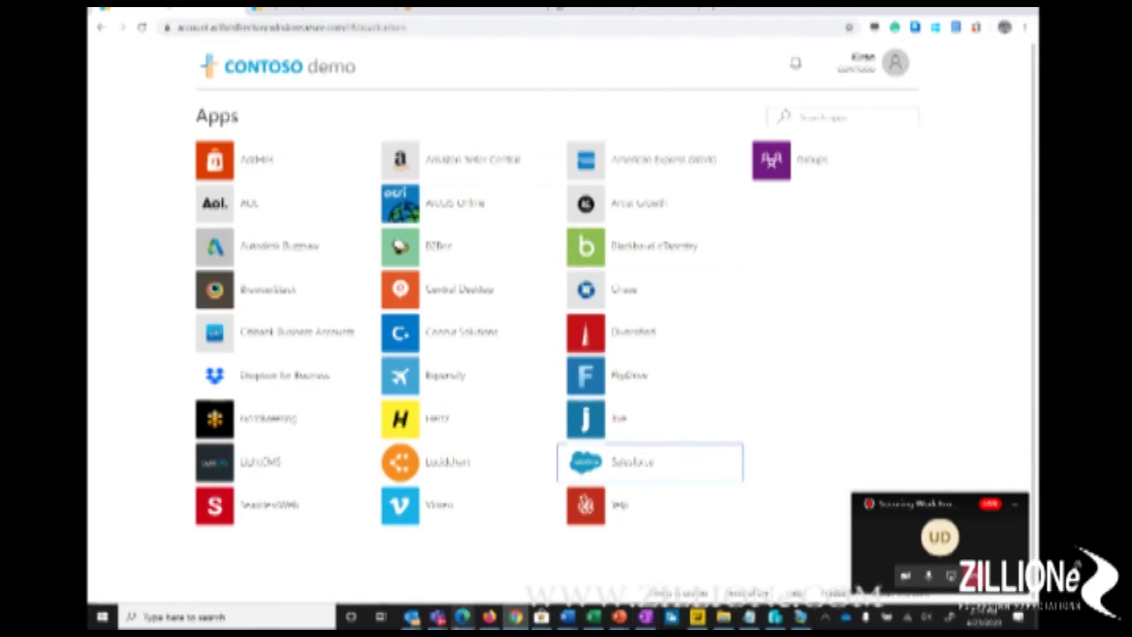
Step: Switch to the Azure portal and open All groups in Azure Active Directory
mouse_move(463, 617)
click(464, 544)
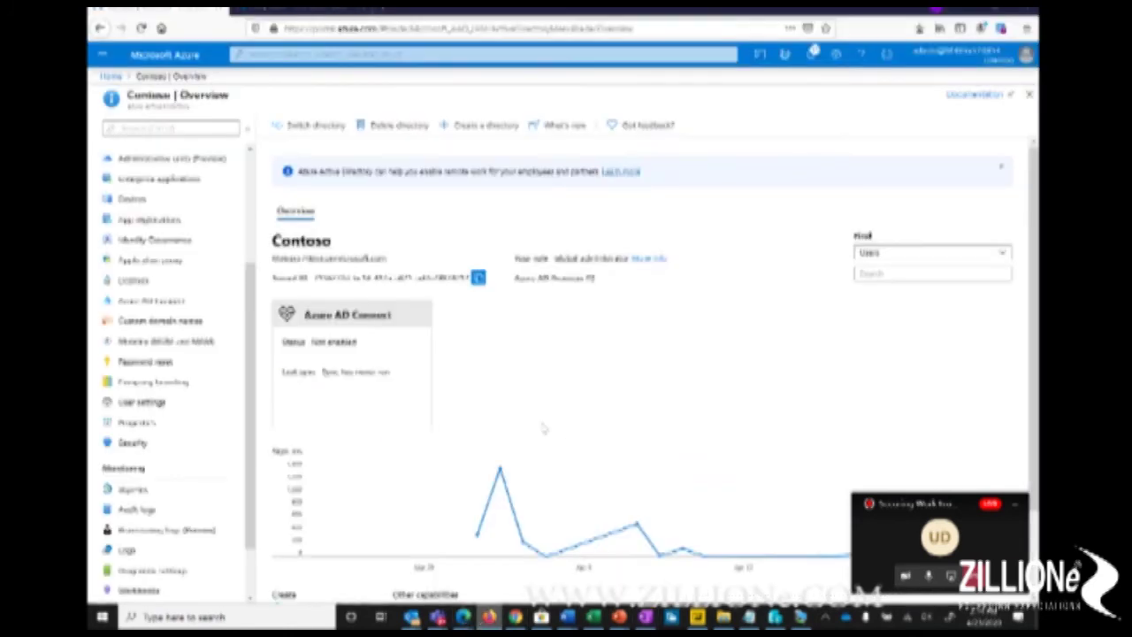
click(112, 77)
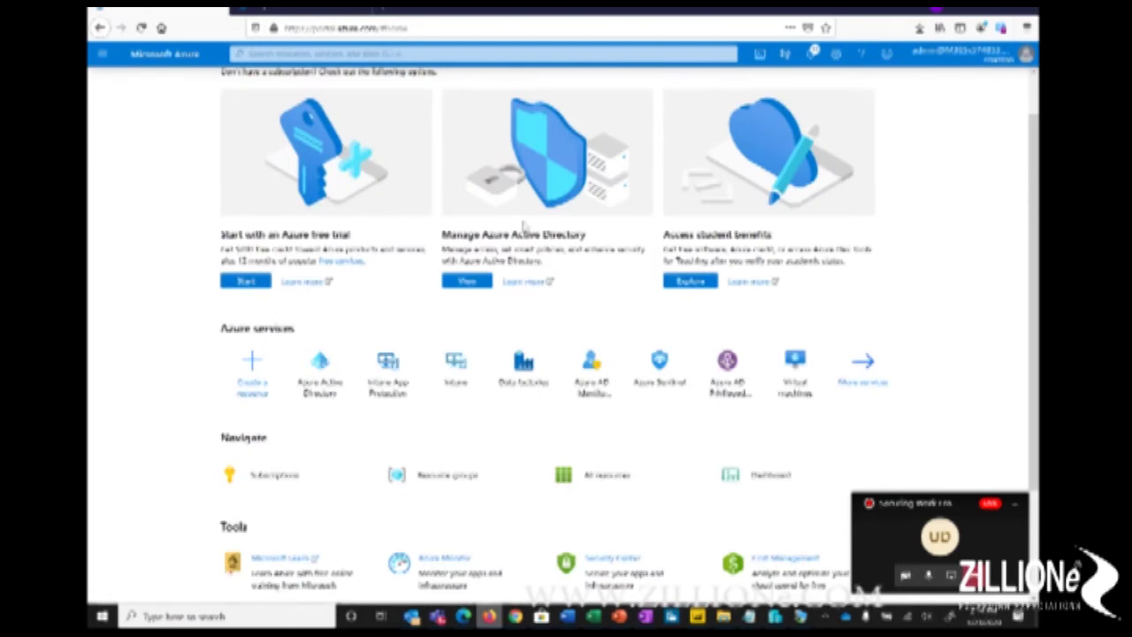
click(328, 387)
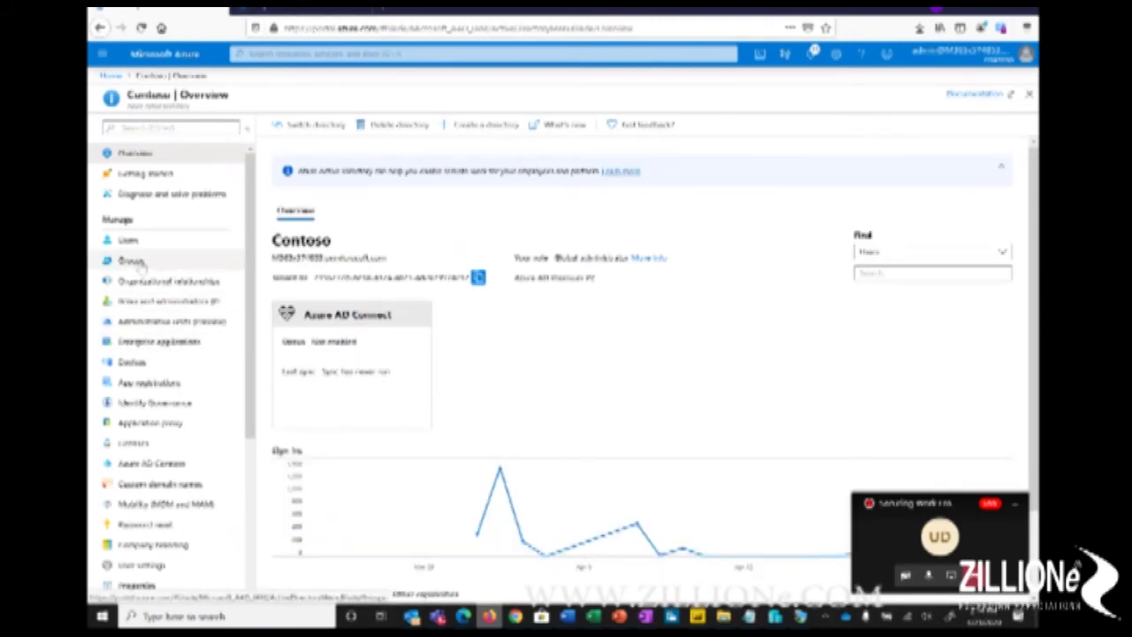
click(132, 261)
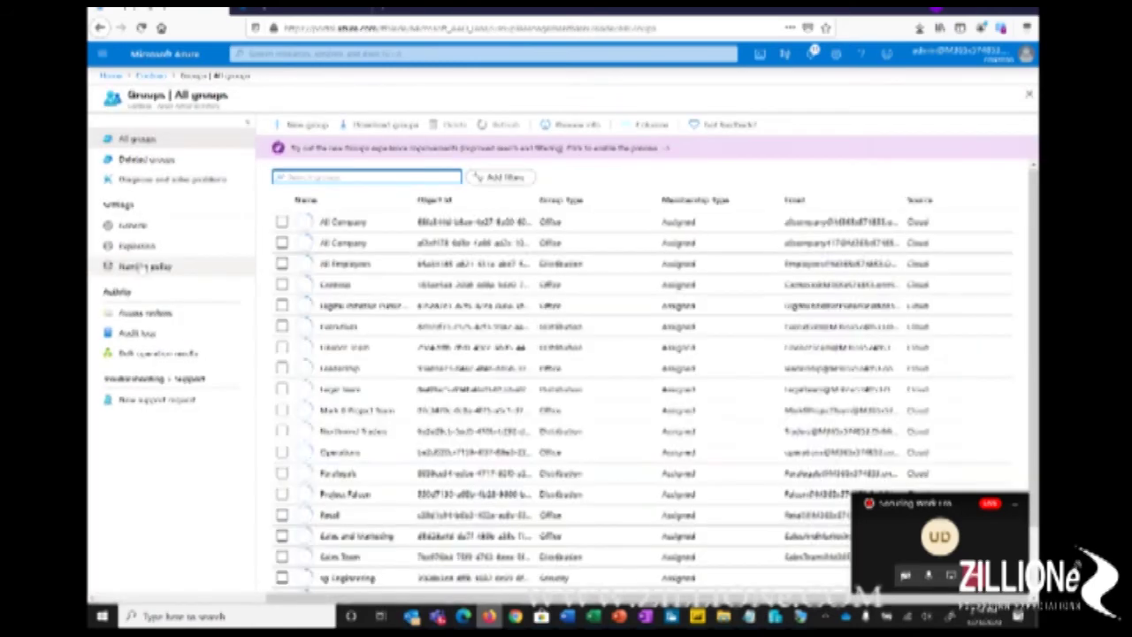
Step: Load more groups and open the ssg-Contoso Bug Bashers group
scroll(495, 345, down, 2)
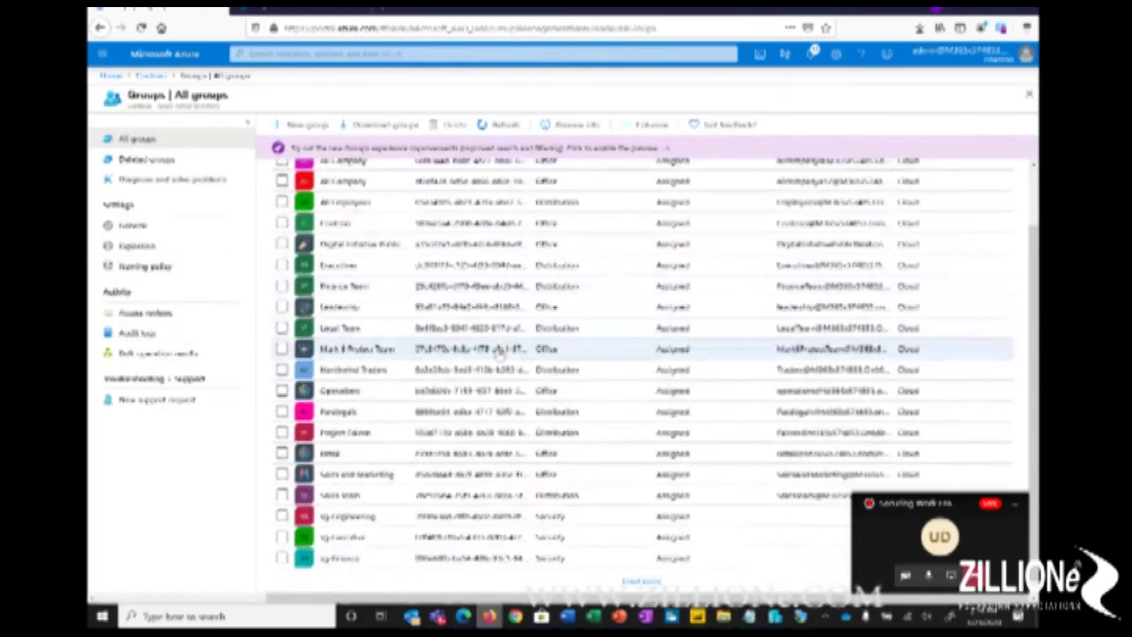
click(643, 581)
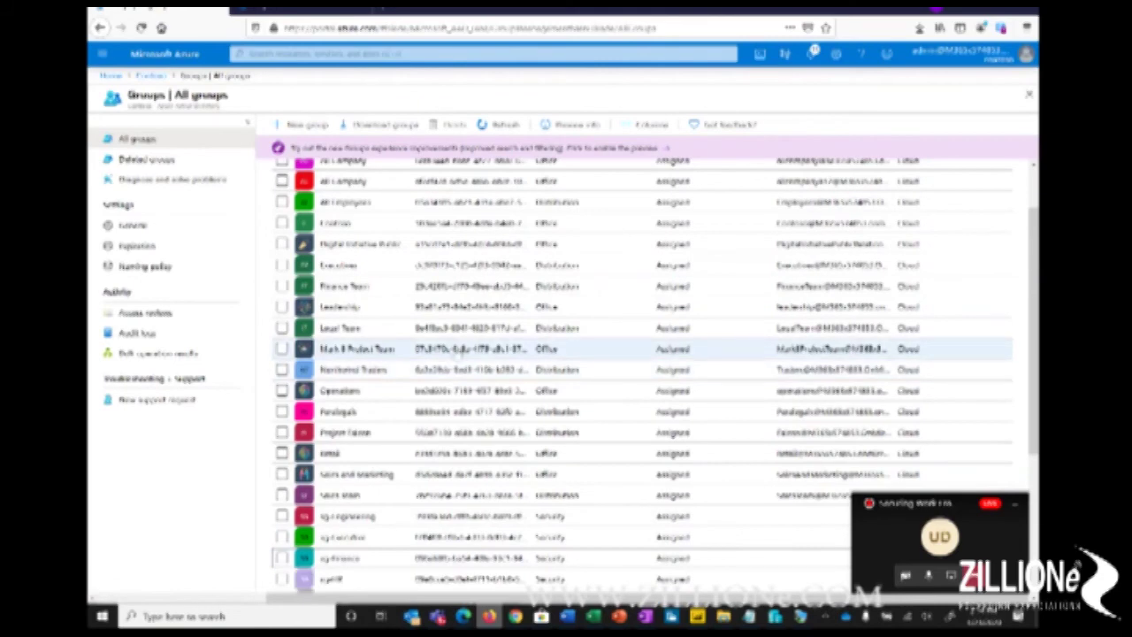
scroll(464, 352, down, 3)
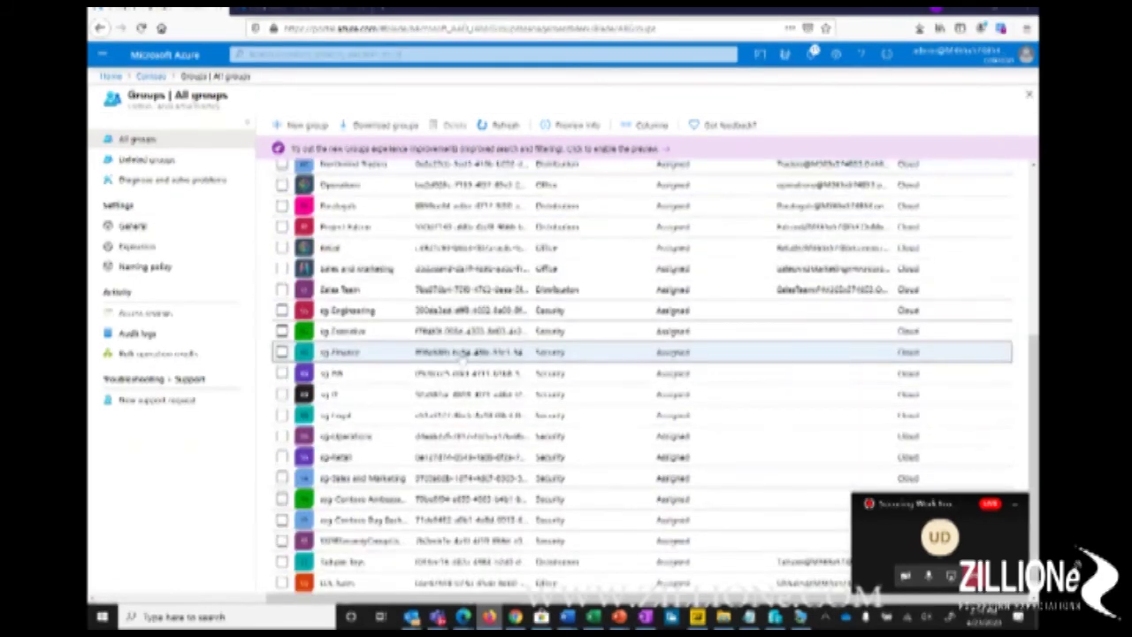
click(376, 524)
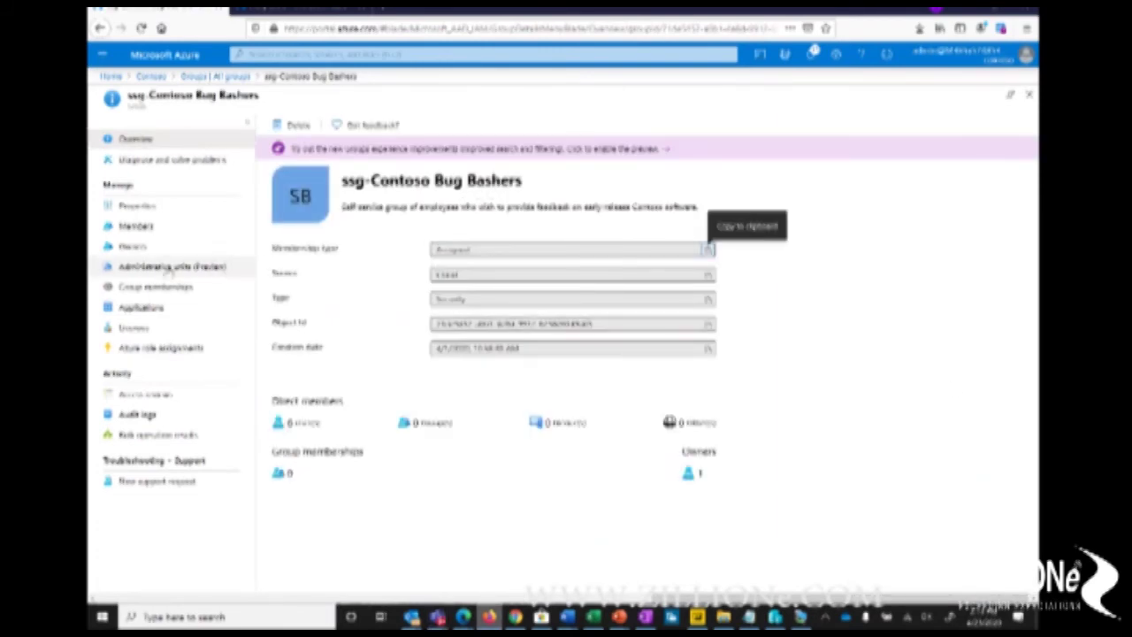
Step: Open the ssg-Contoso Bug Bashers Members page, listing six direct members including one guest
click(135, 227)
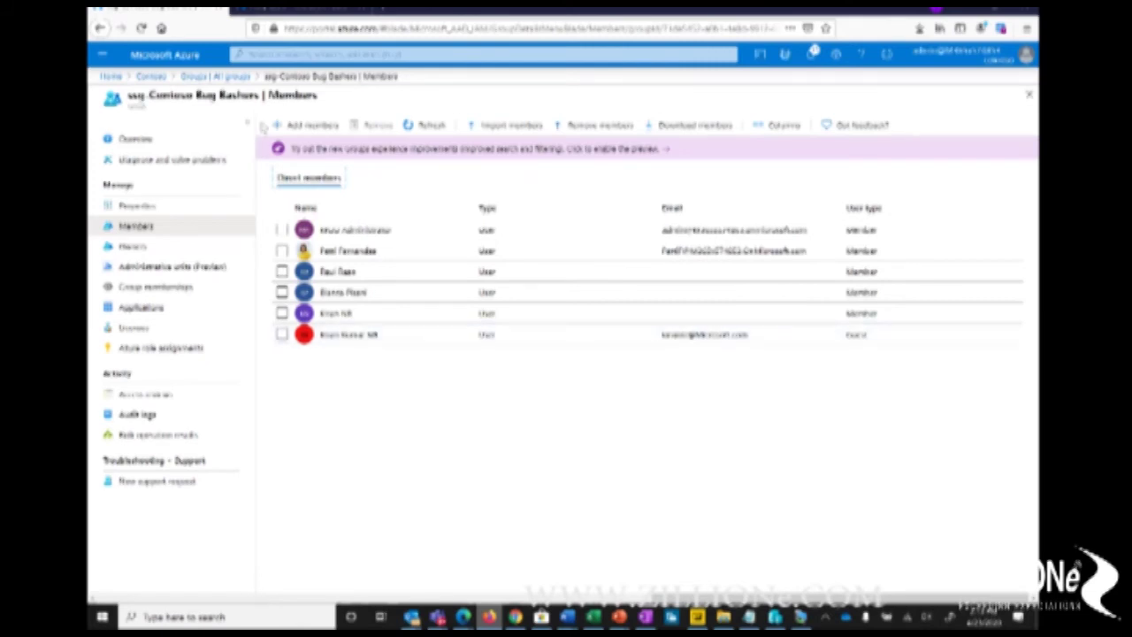
click(314, 126)
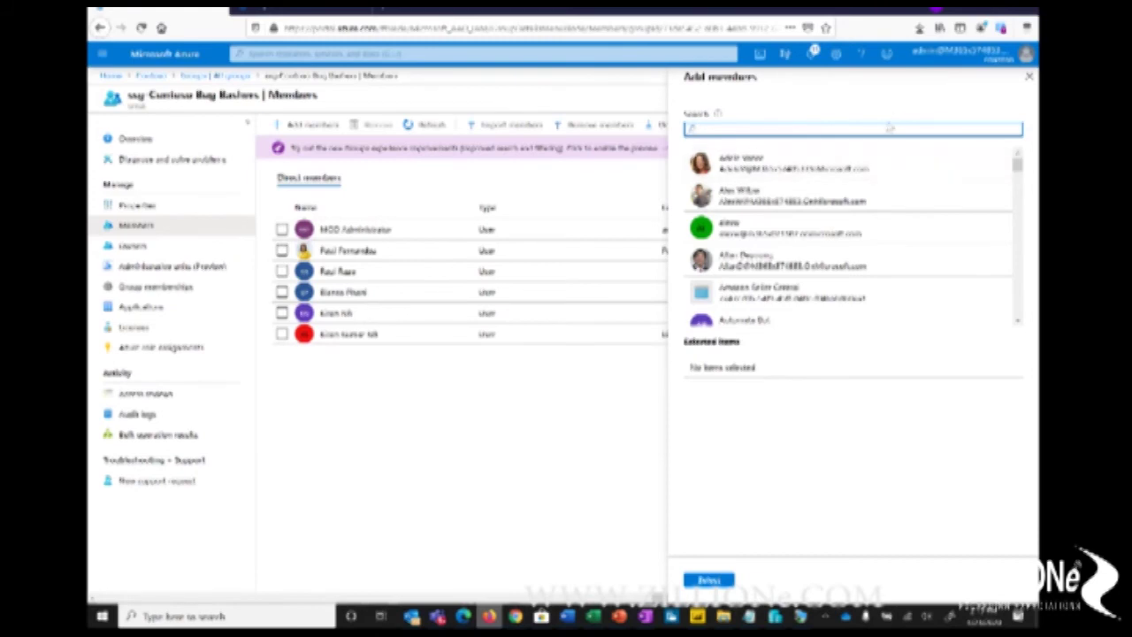
drag(1019, 171, 1021, 248)
drag(1021, 258, 1025, 304)
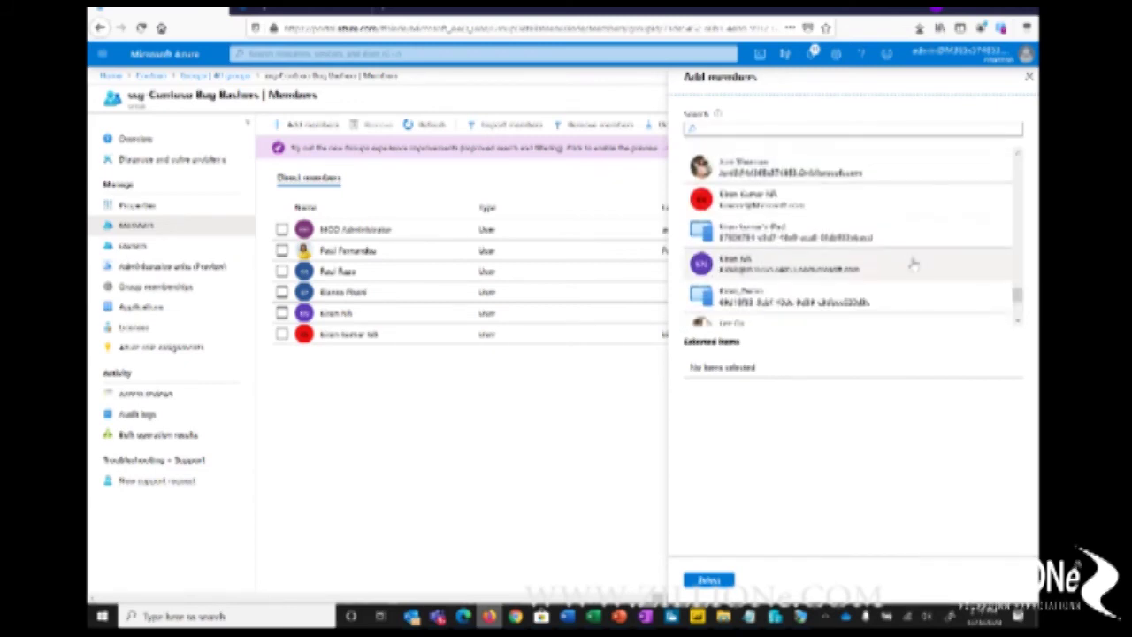
click(731, 204)
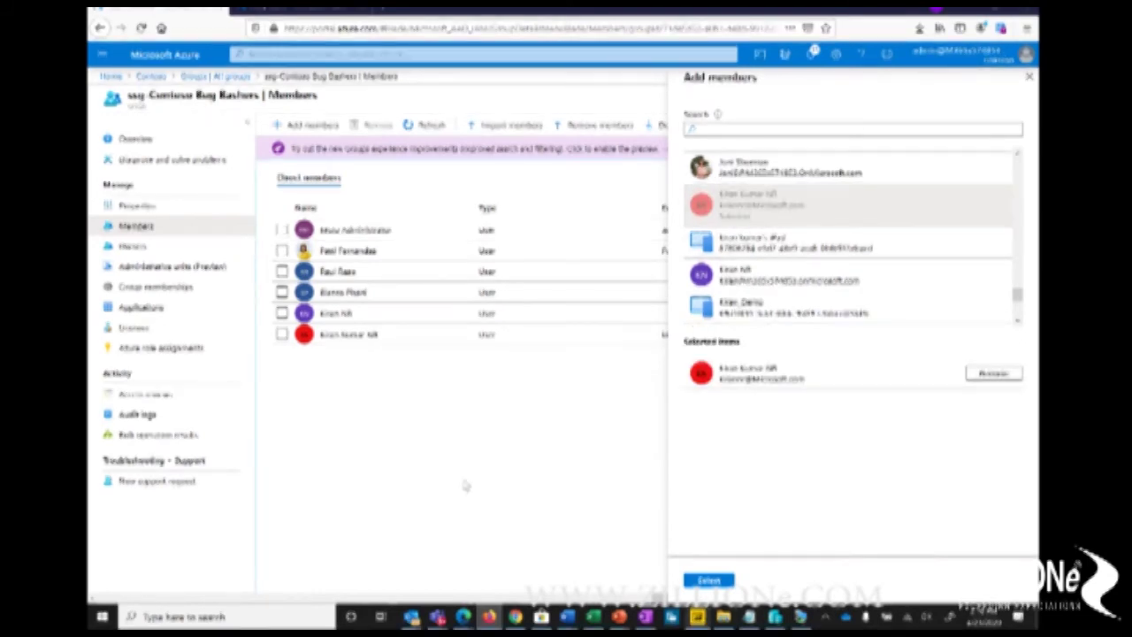
click(1033, 78)
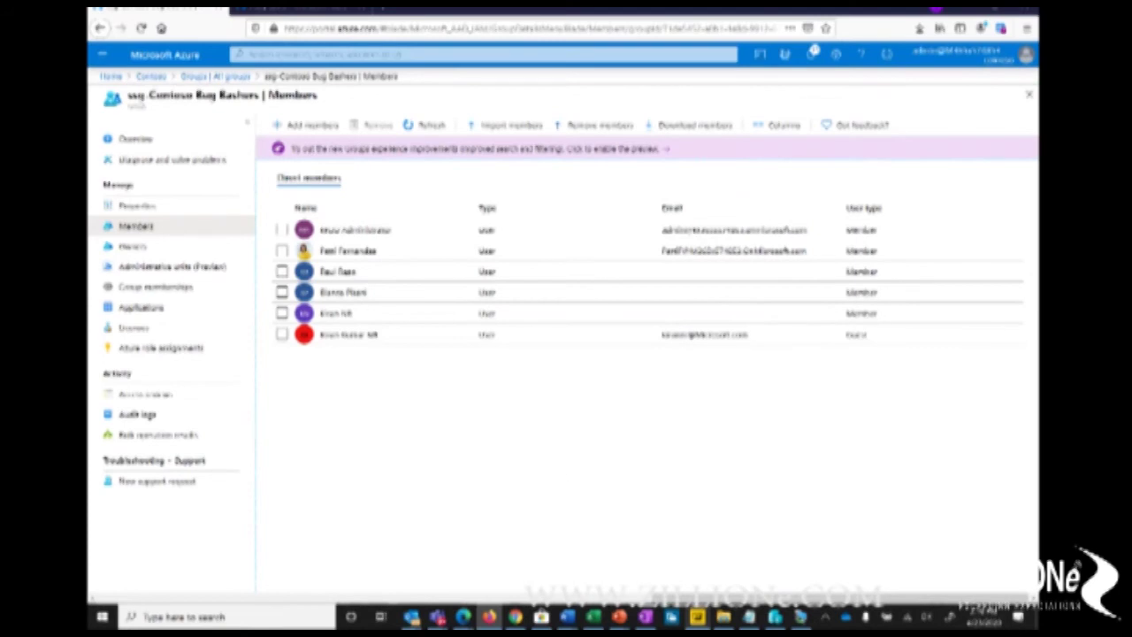
mouse_move(411, 616)
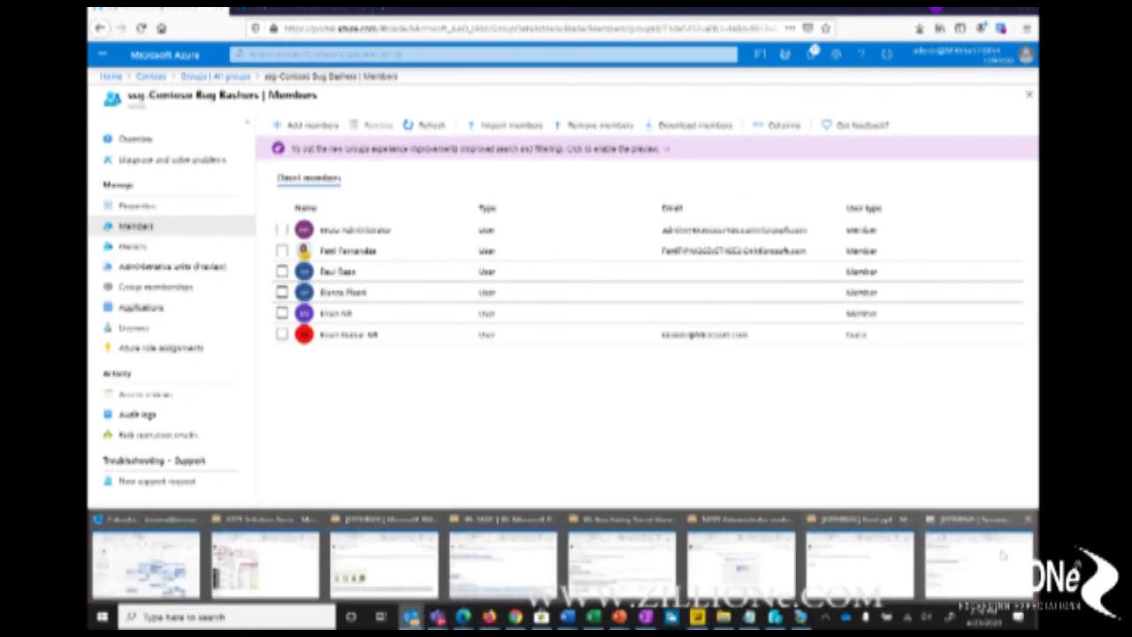
Step: Switch to Outlook and bring up the Contoso invitation email
click(998, 562)
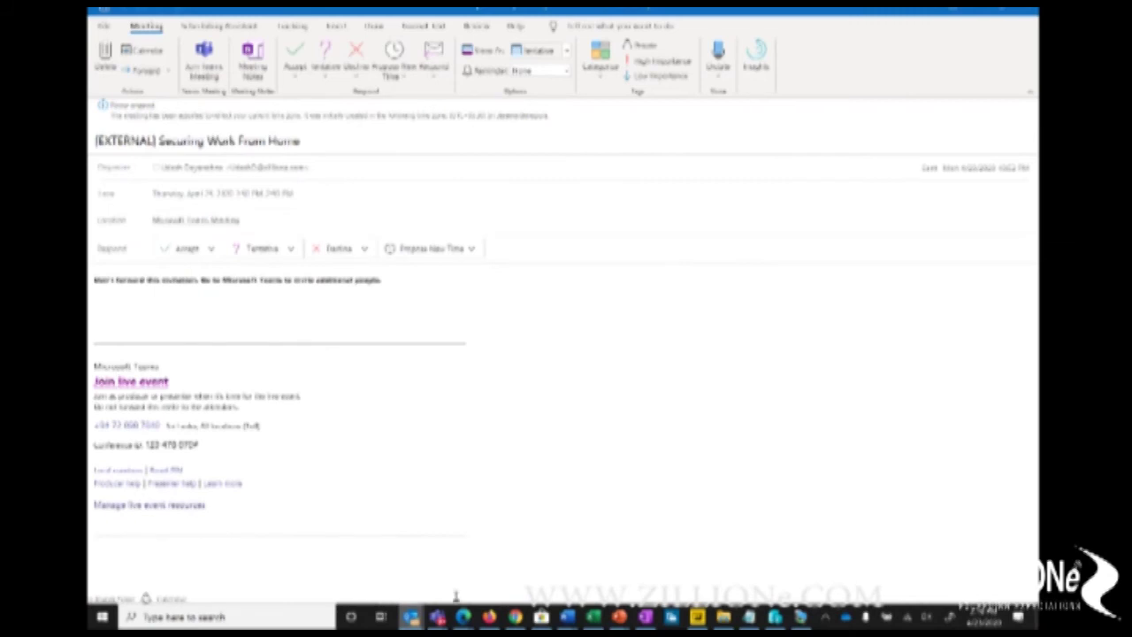
mouse_move(412, 617)
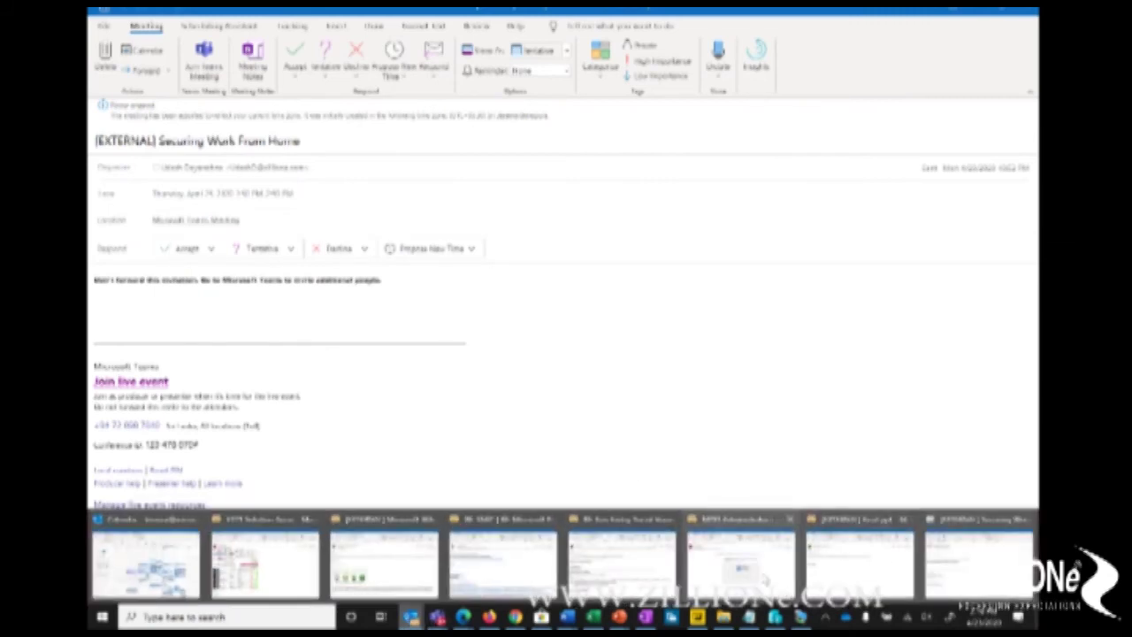
click(762, 579)
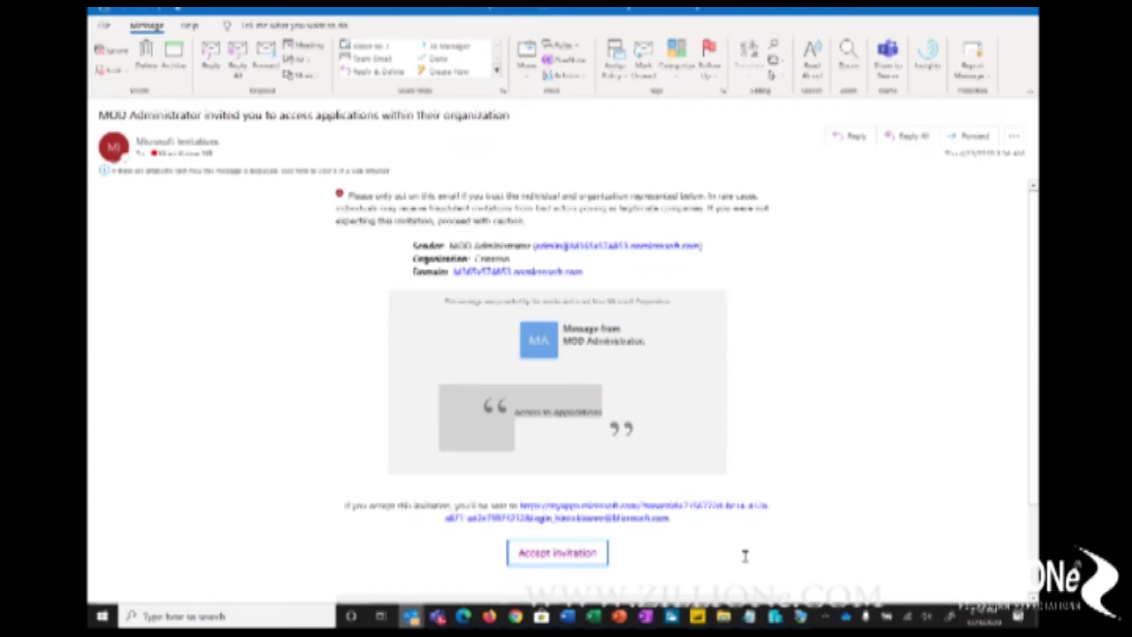
Step: Open a new browser window, then accept the invitation to Contoso's applications
mouse_move(463, 618)
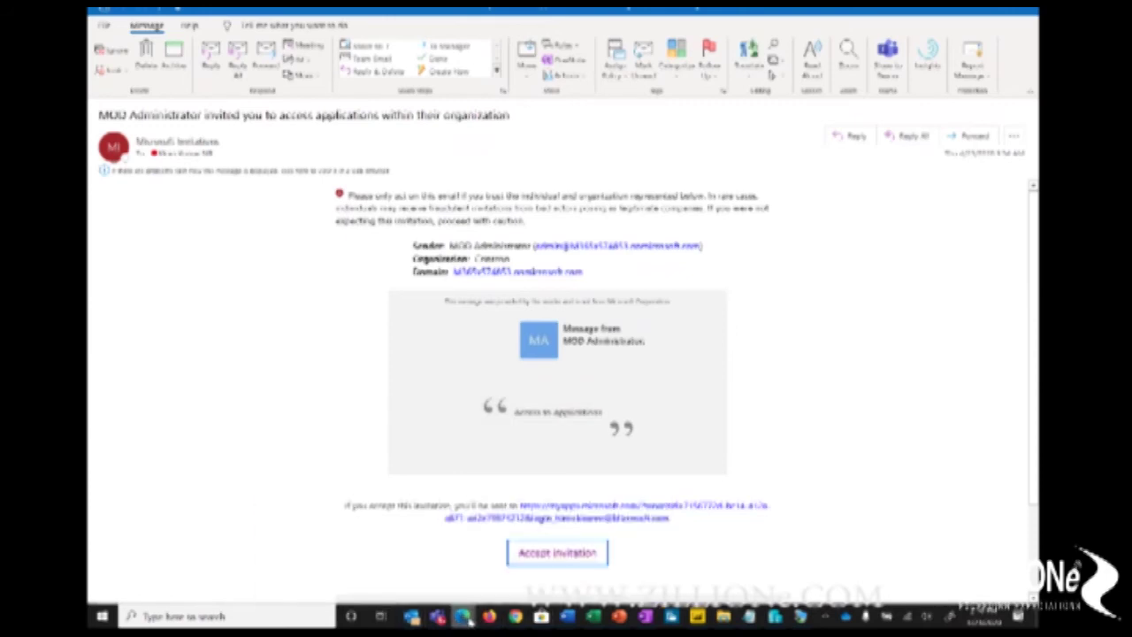
right_click(464, 617)
click(434, 549)
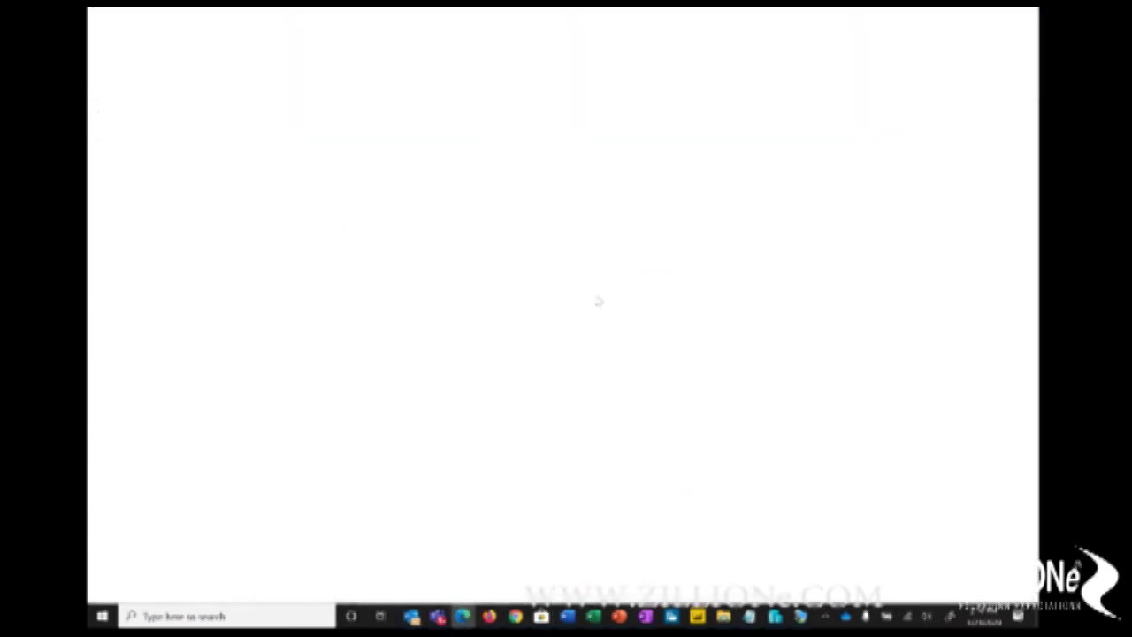
click(981, 12)
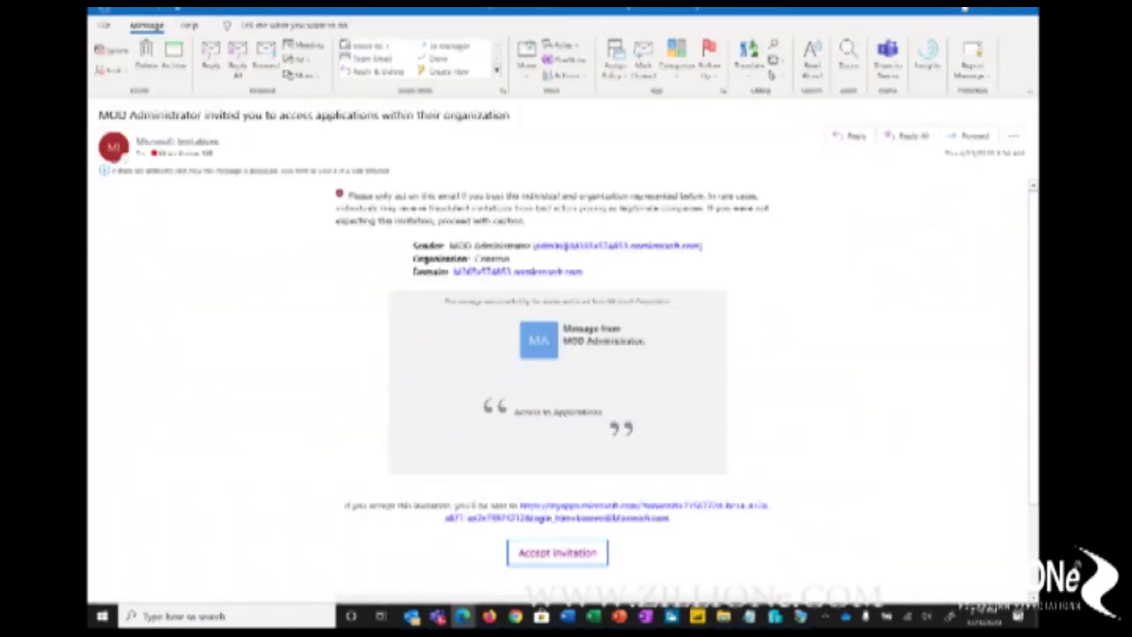
click(556, 553)
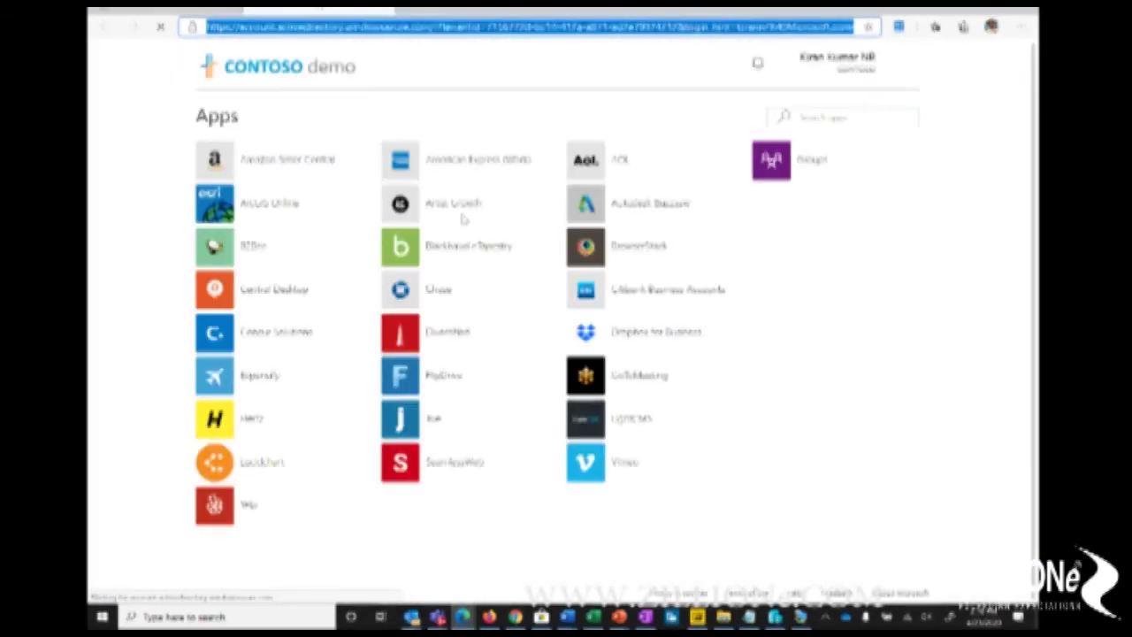
Step: Check the account's organizations menu, then launch BrowserStack from the Contoso demo apps list
click(869, 70)
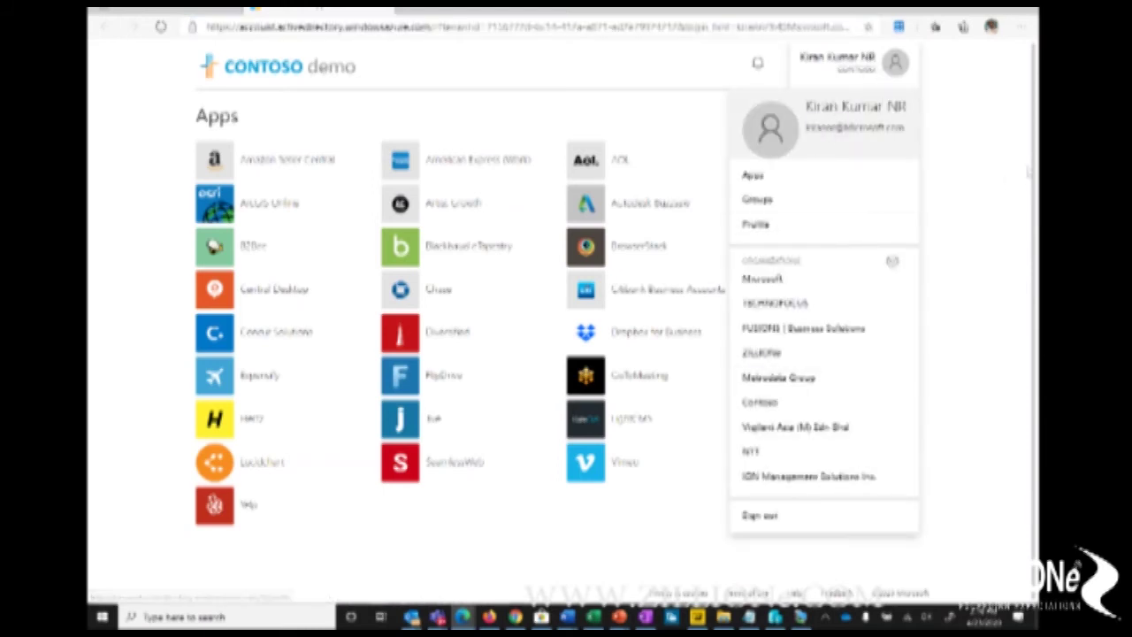
click(1000, 188)
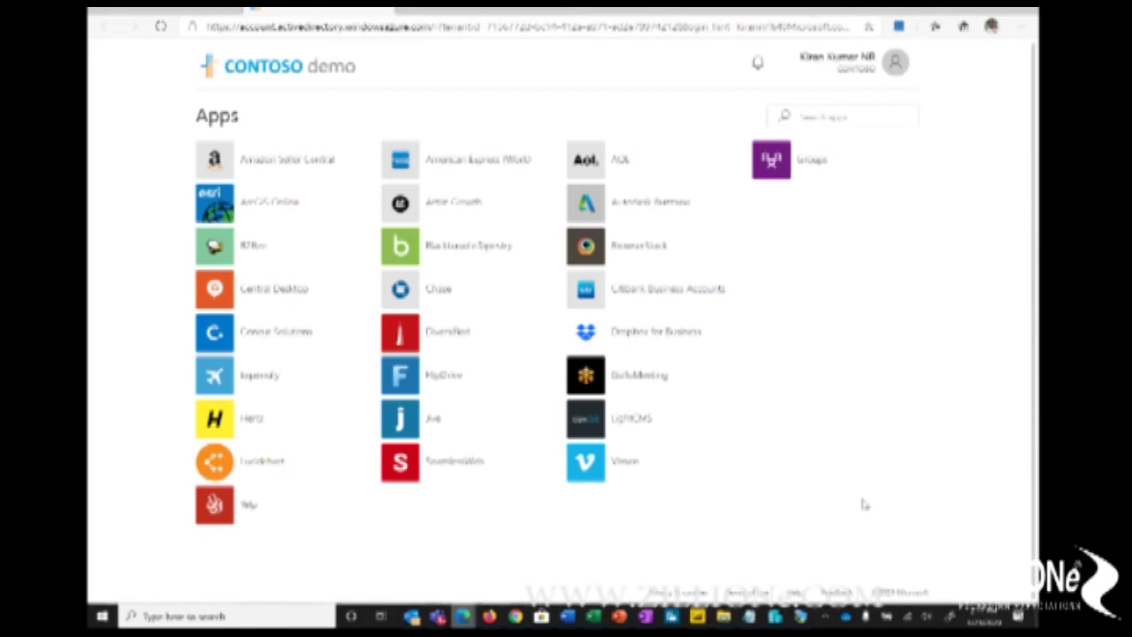
click(590, 252)
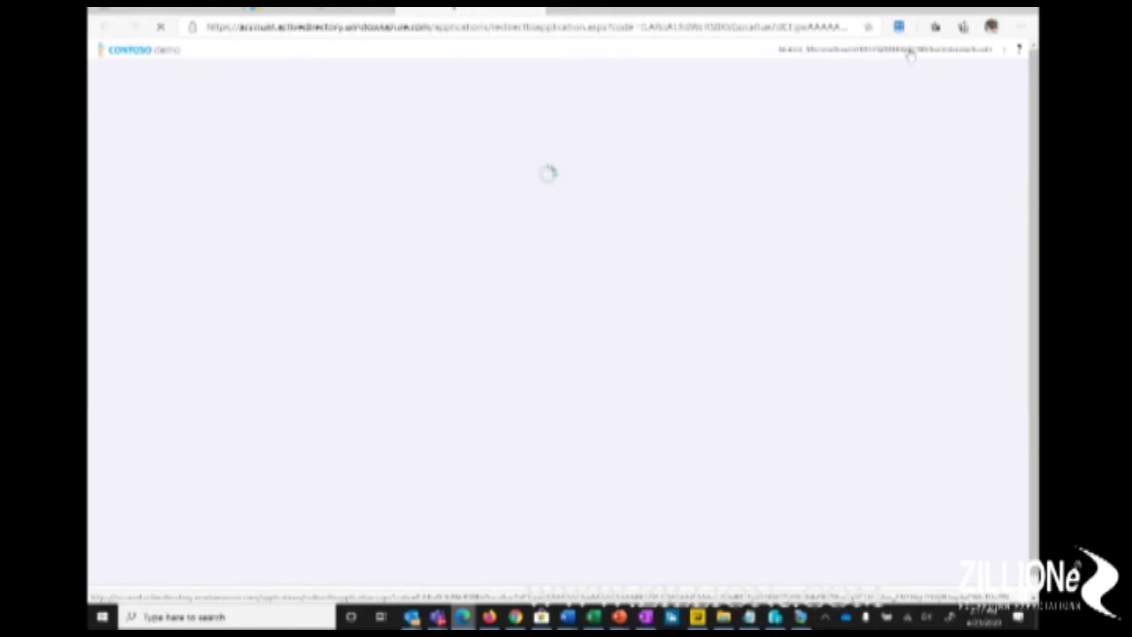
Step: Let BrowserStack Live load and look over its account menu and Android real-device list
mouse_move(918, 61)
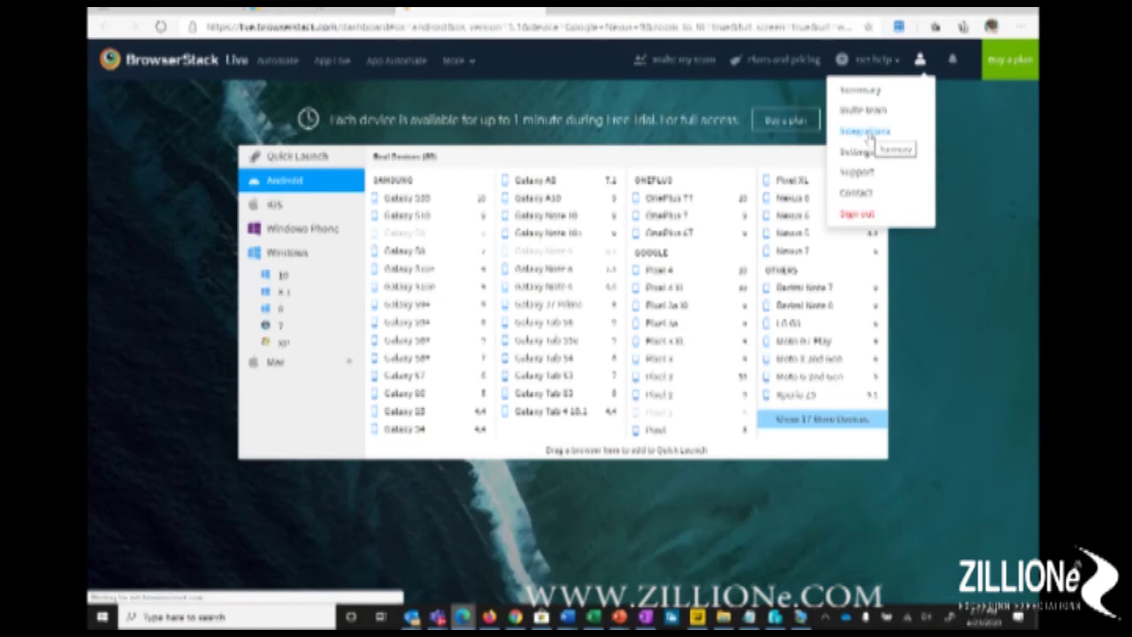
mouse_move(637, 292)
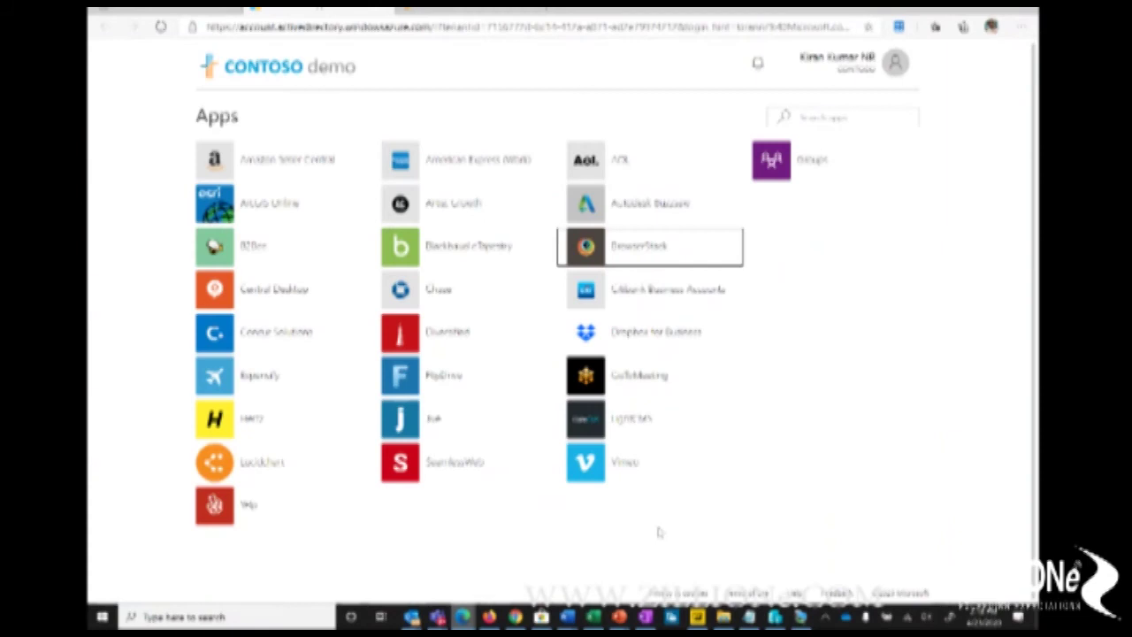
Step: Switch to the remote work presentation and start its slide show from the current slide
click(619, 617)
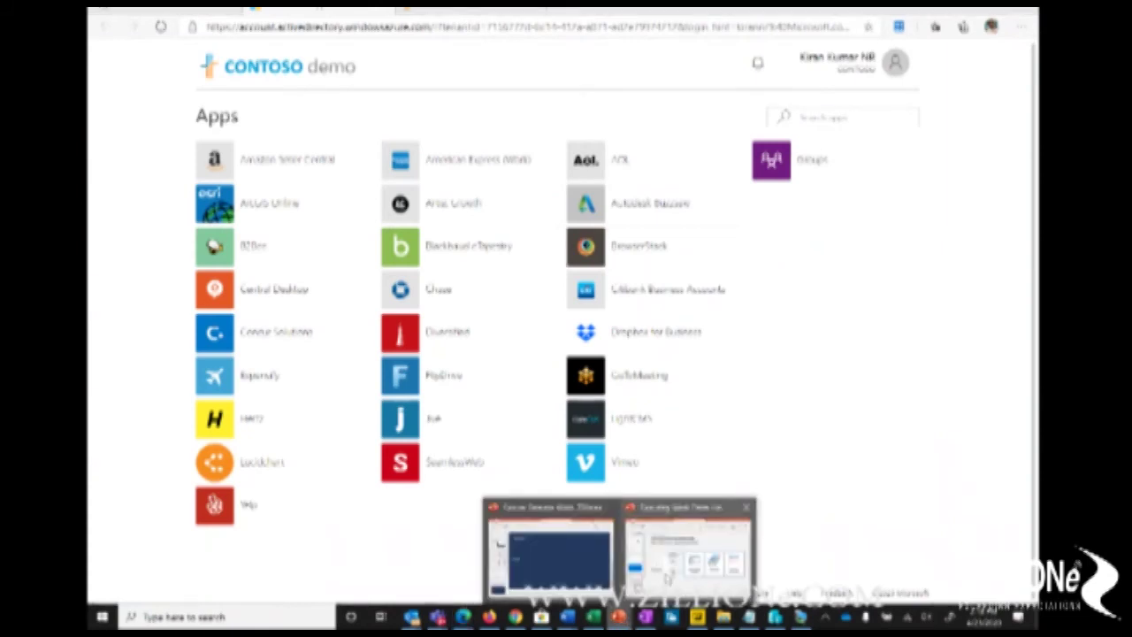
click(669, 579)
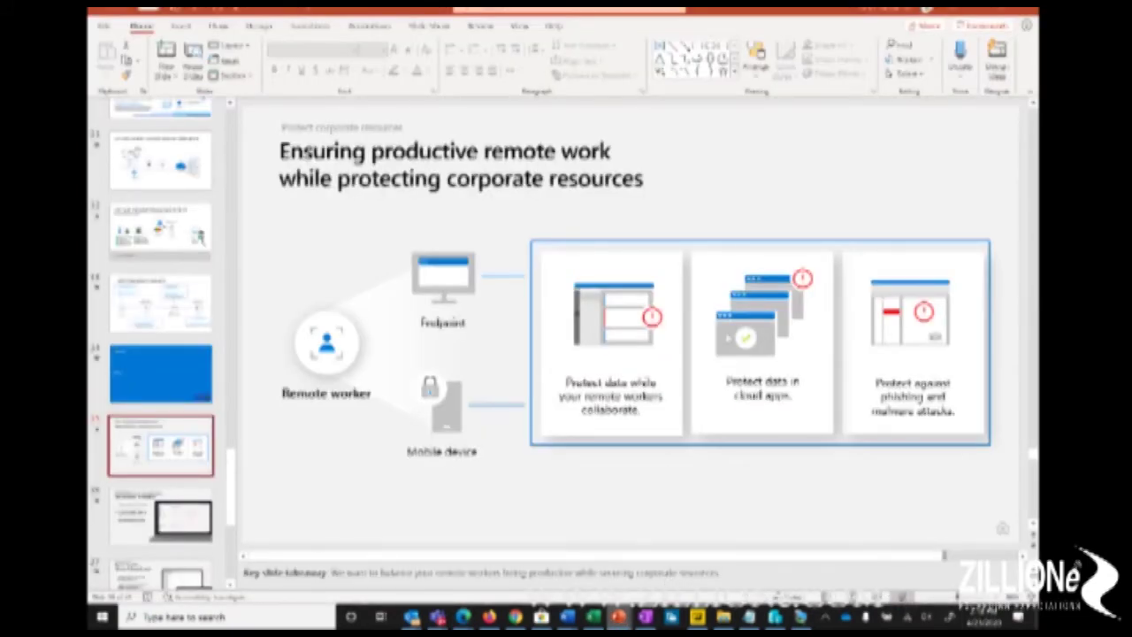
key(shift+F5)
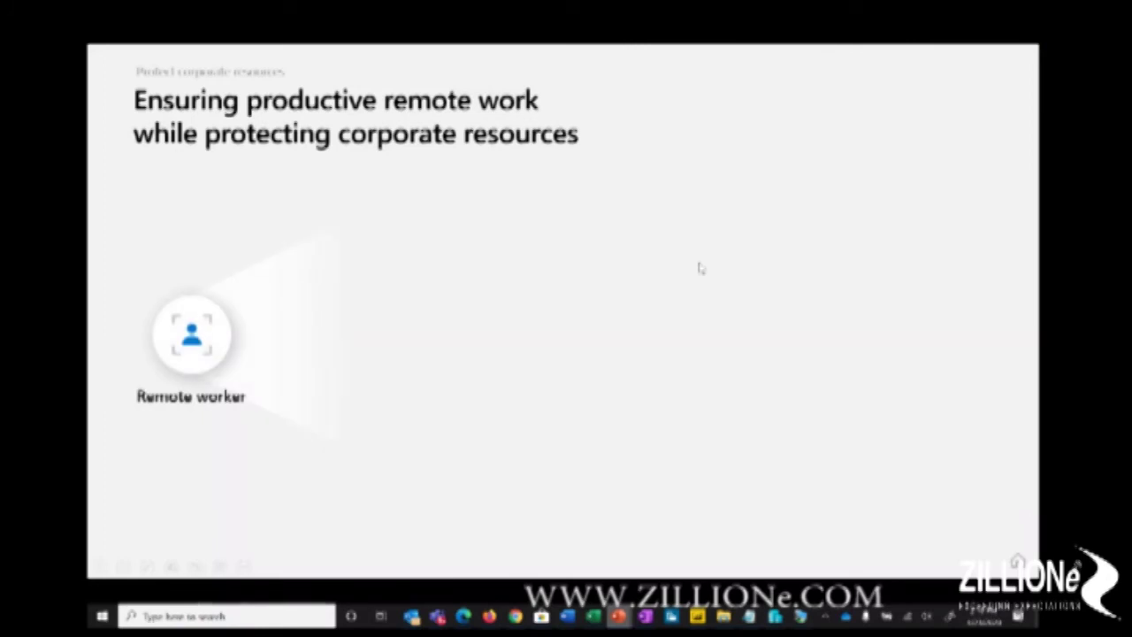